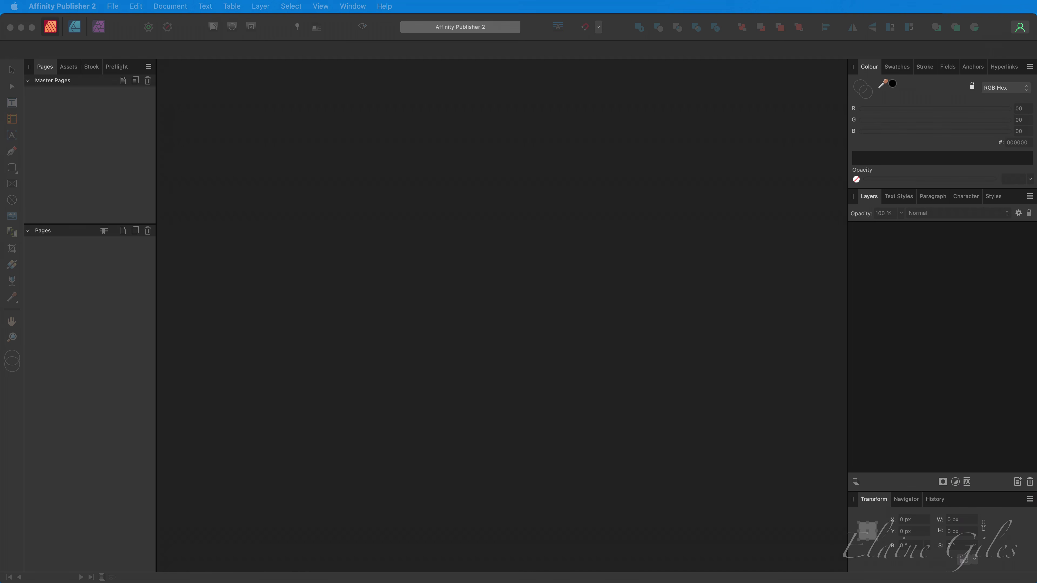
# Create a new A4 document with facing pages at 300 DPI in RGB/16, reviewing its page, colour, margin and bleed settings
pyautogui.click(113, 7)
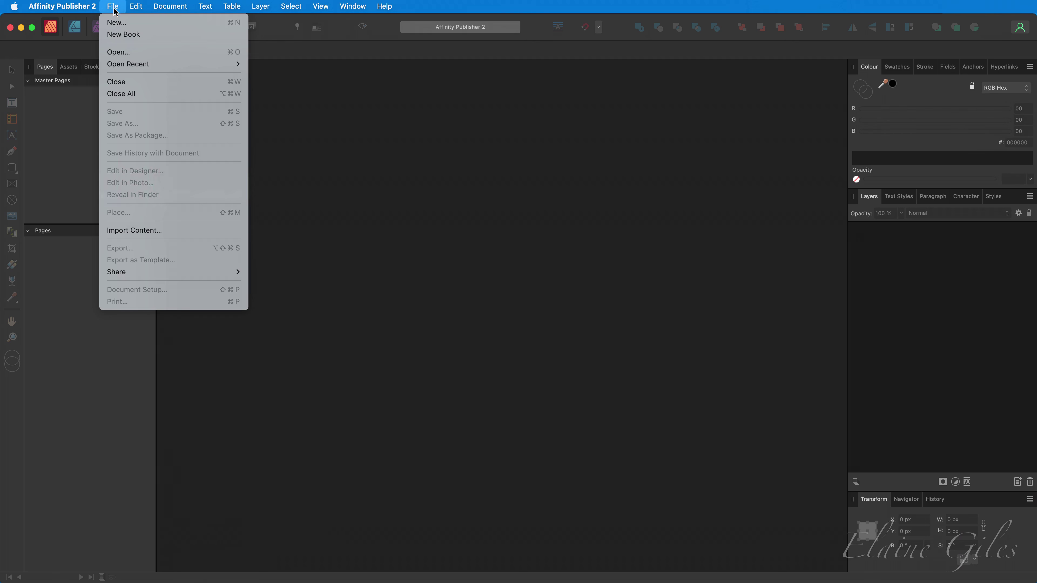
pyautogui.click(116, 23)
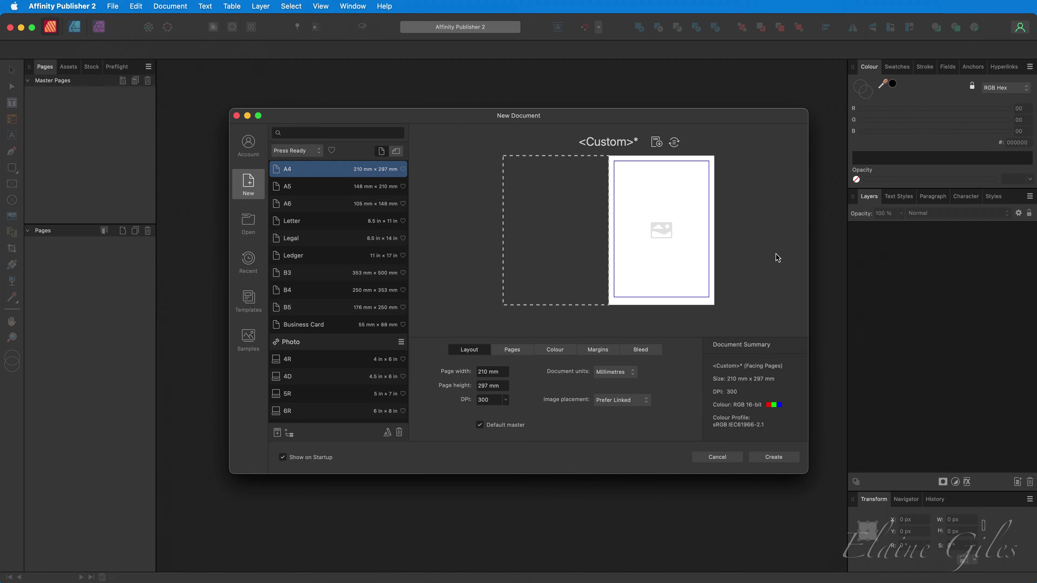
pyautogui.click(509, 352)
pyautogui.click(559, 351)
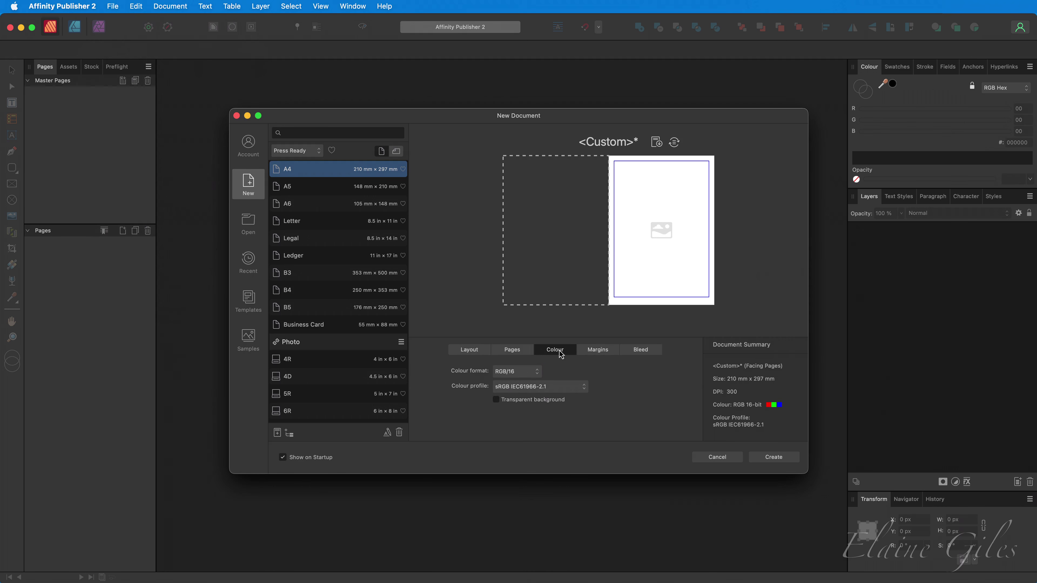
pyautogui.click(591, 353)
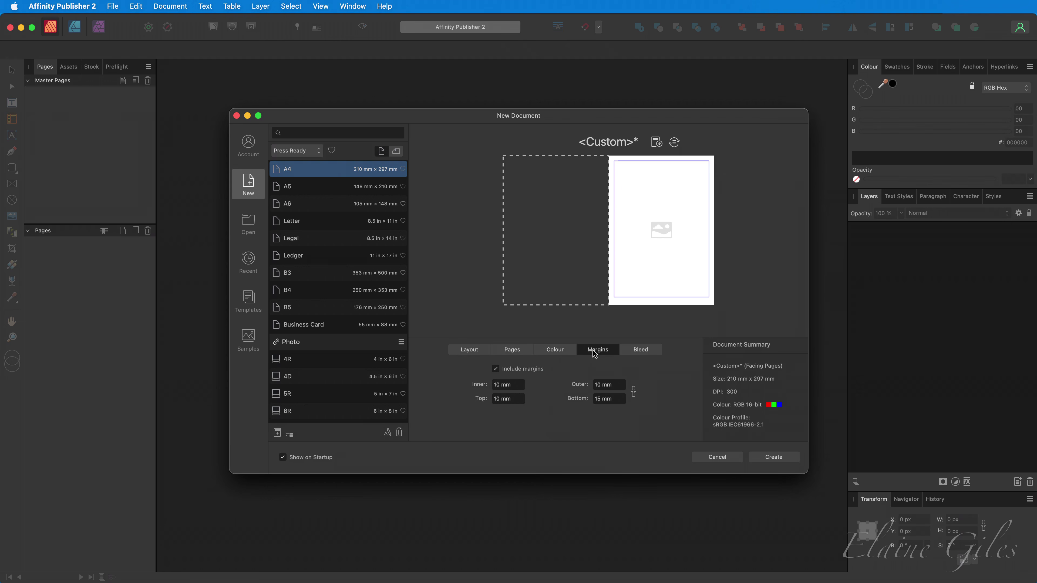
pyautogui.click(639, 351)
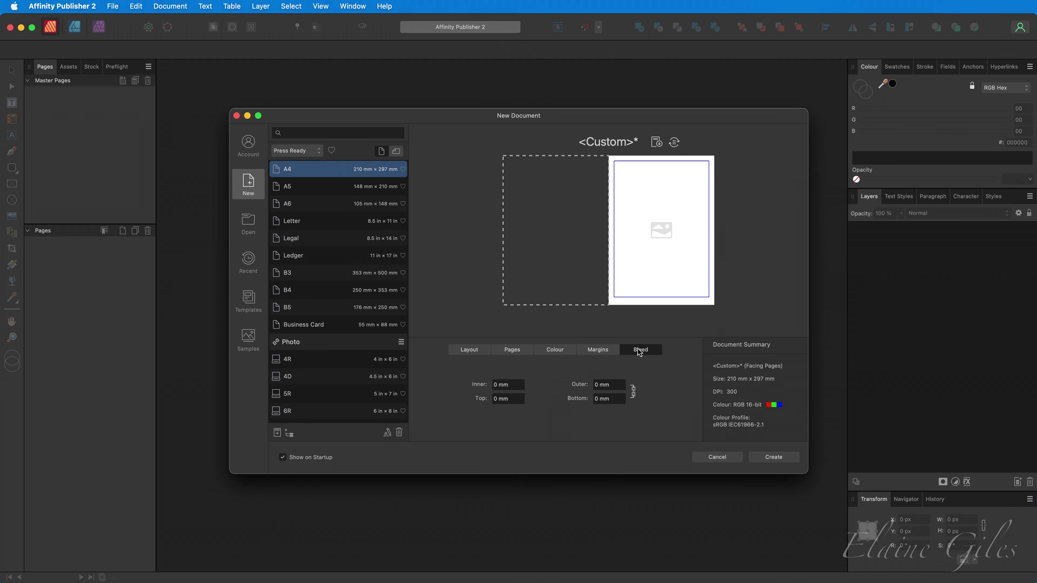
pyautogui.click(784, 458)
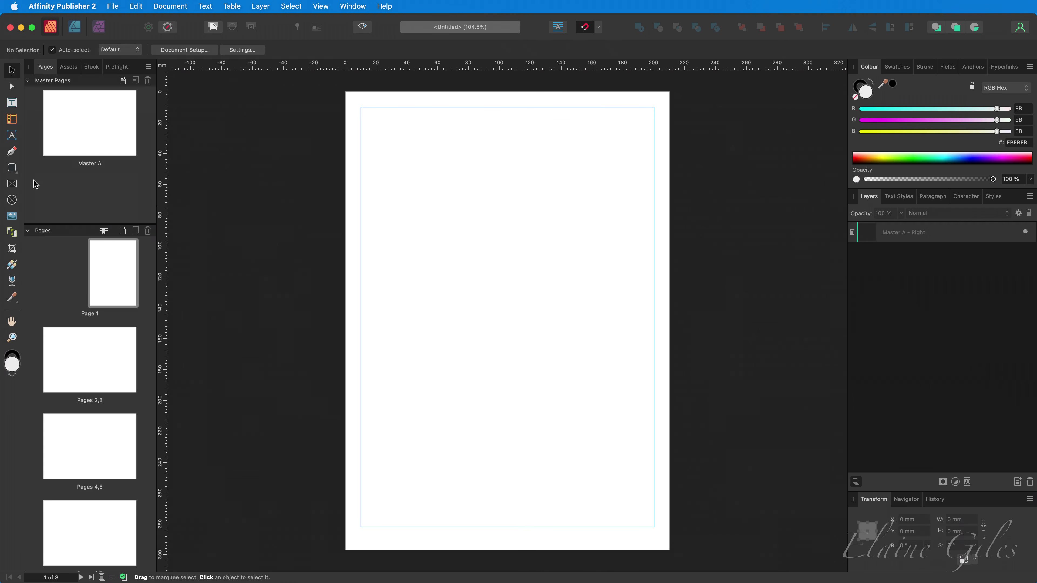
# Draw a picture frame covering the whole of page 1, 210 mm wide by 297 mm high
pyautogui.click(12, 185)
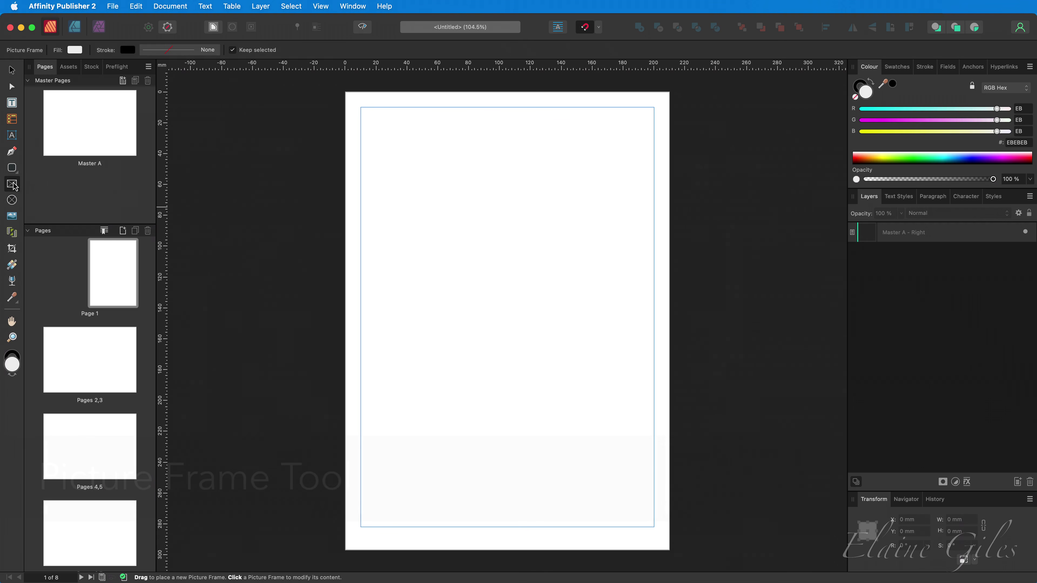
pyautogui.moveTo(346, 93); pyautogui.dragTo(668, 540)
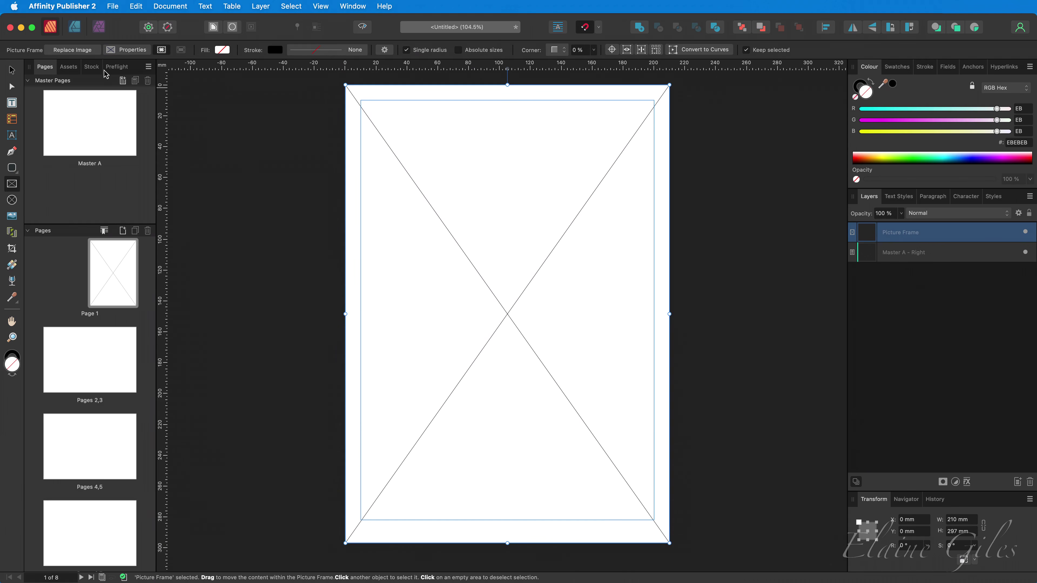
# Search the Pixabay stock images for "leather texture" and place the plain tan leather image in the picture frame
pyautogui.click(91, 67)
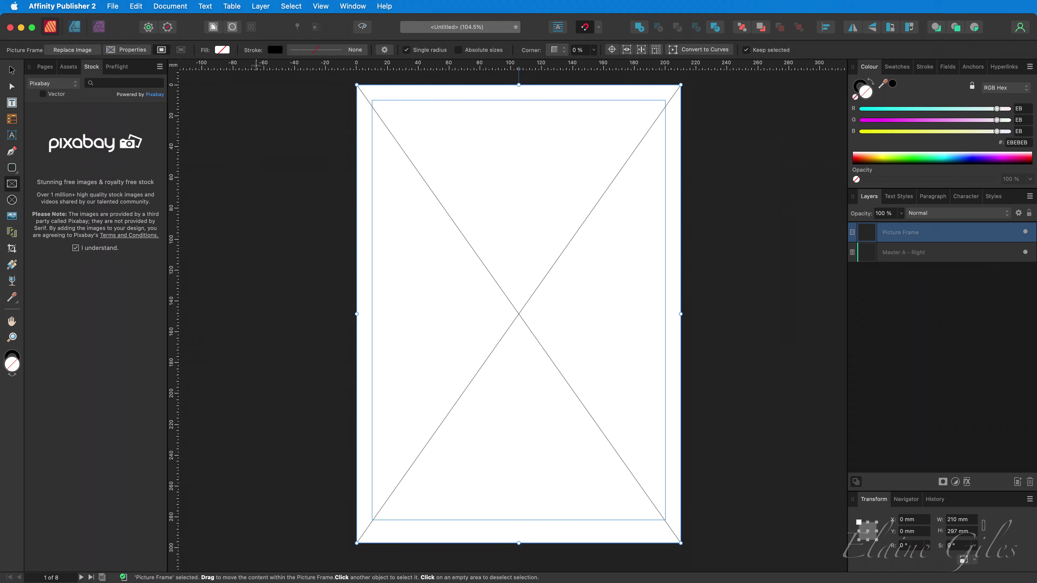
pyautogui.click(353, 7)
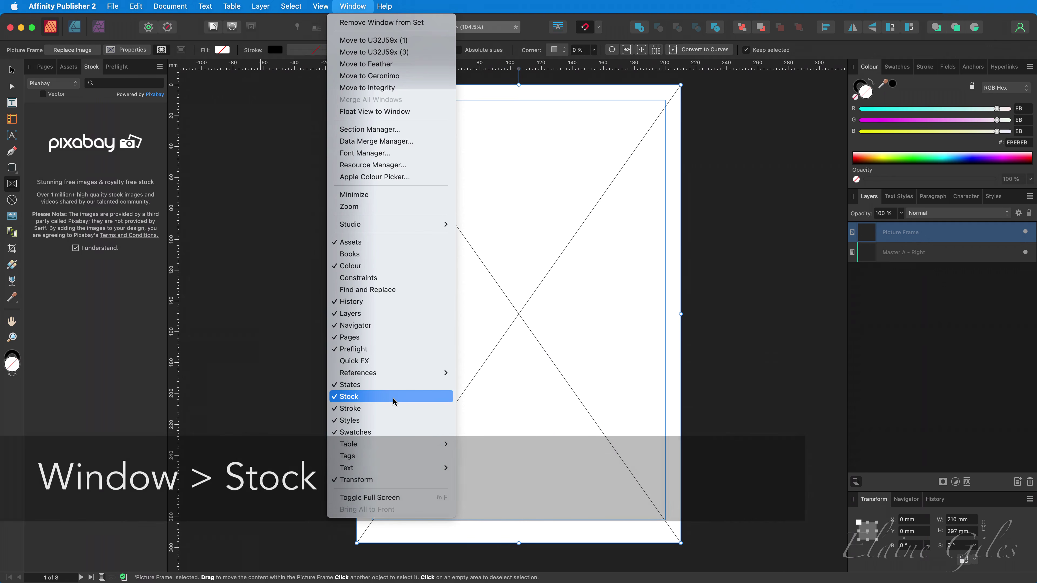
pyautogui.click(109, 83)
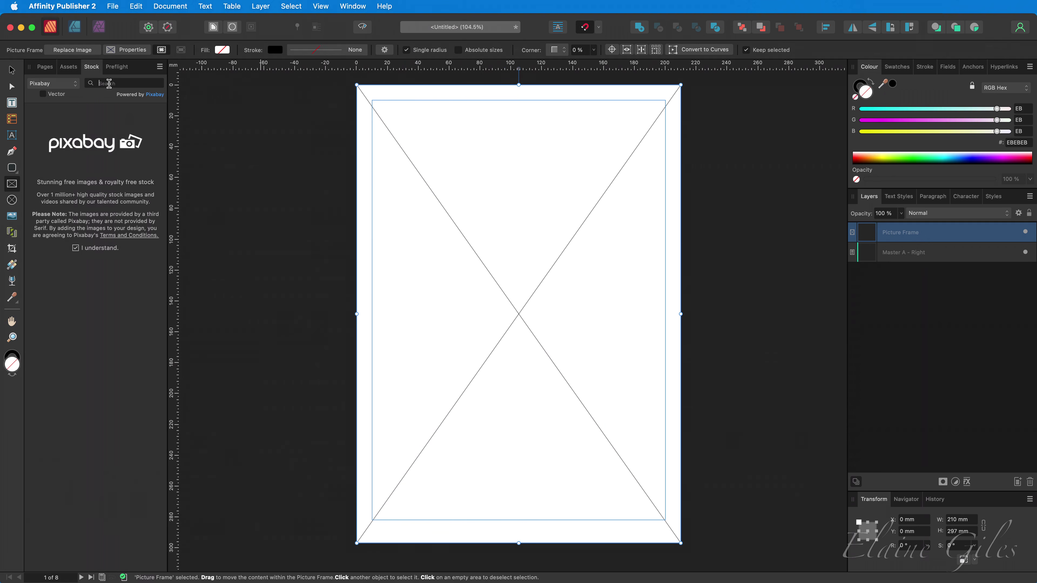
pyautogui.write('leather texture')
pyautogui.press('Return')
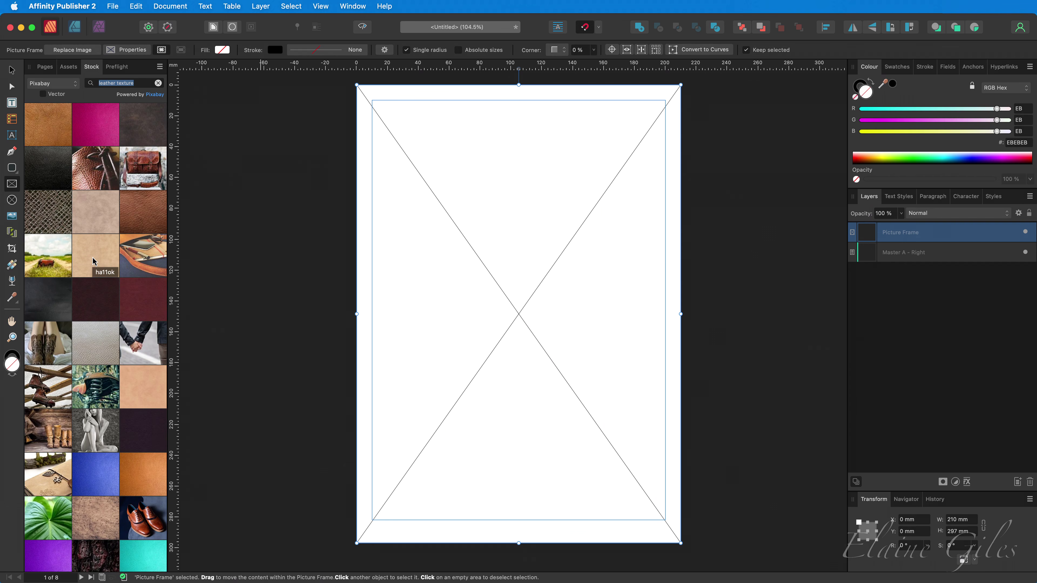
pyautogui.moveTo(93, 261); pyautogui.dragTo(502, 255)
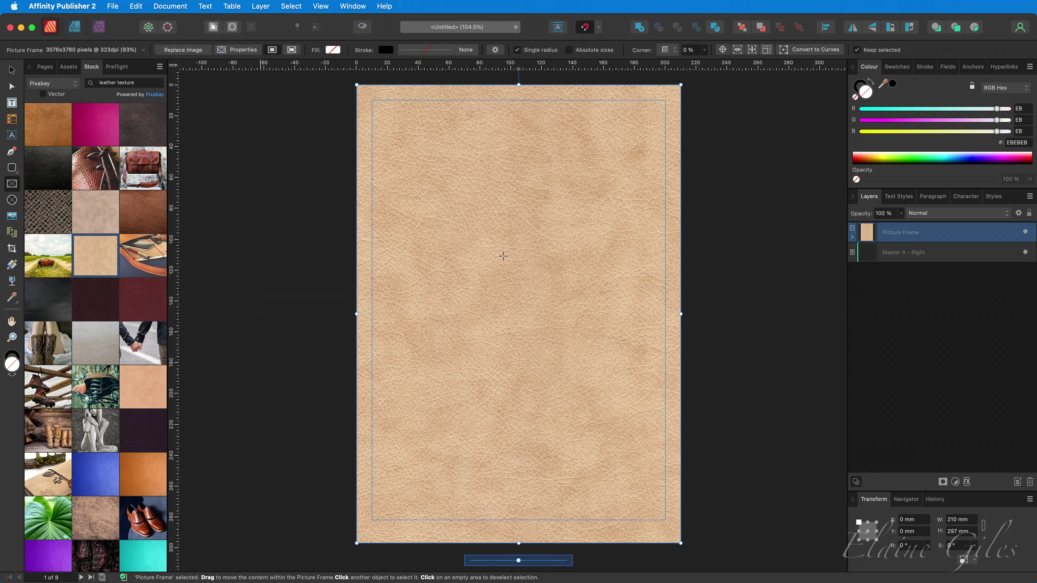
# Flip the leather picture frame vertically and rename the image layer nested inside it as "Leather"
pyautogui.click(874, 28)
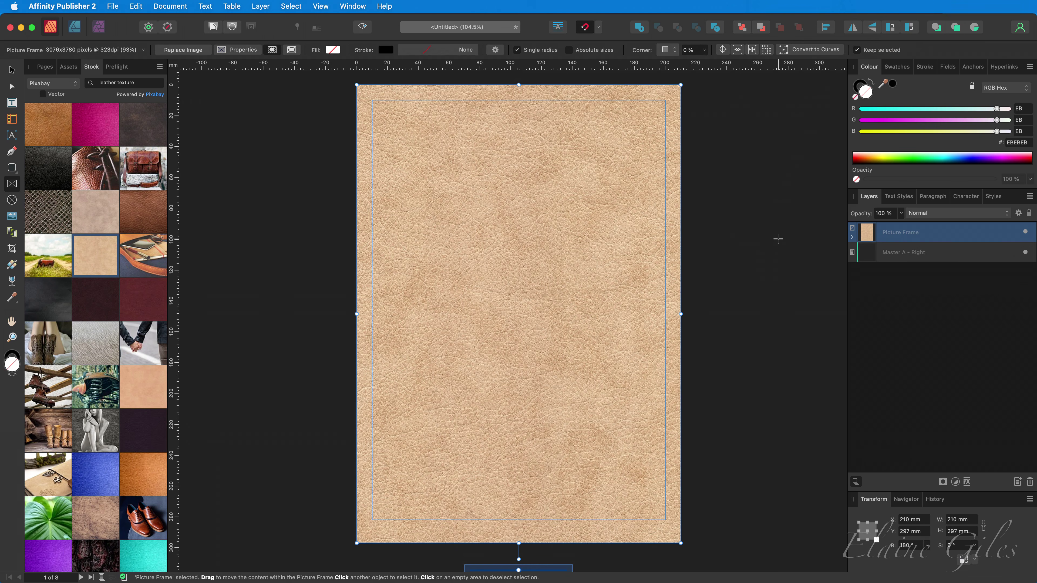
pyautogui.click(852, 237)
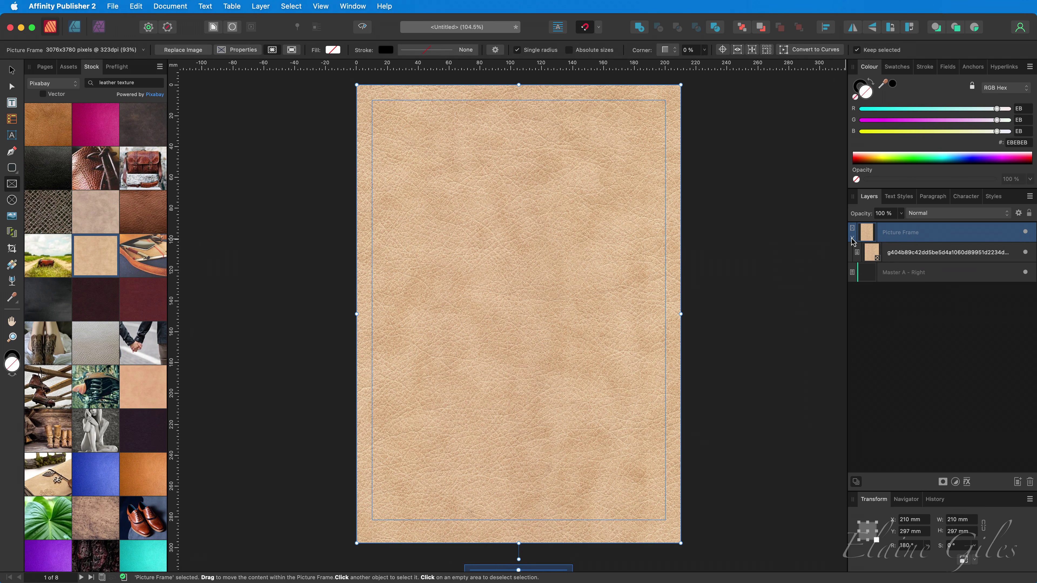
pyautogui.click(927, 252)
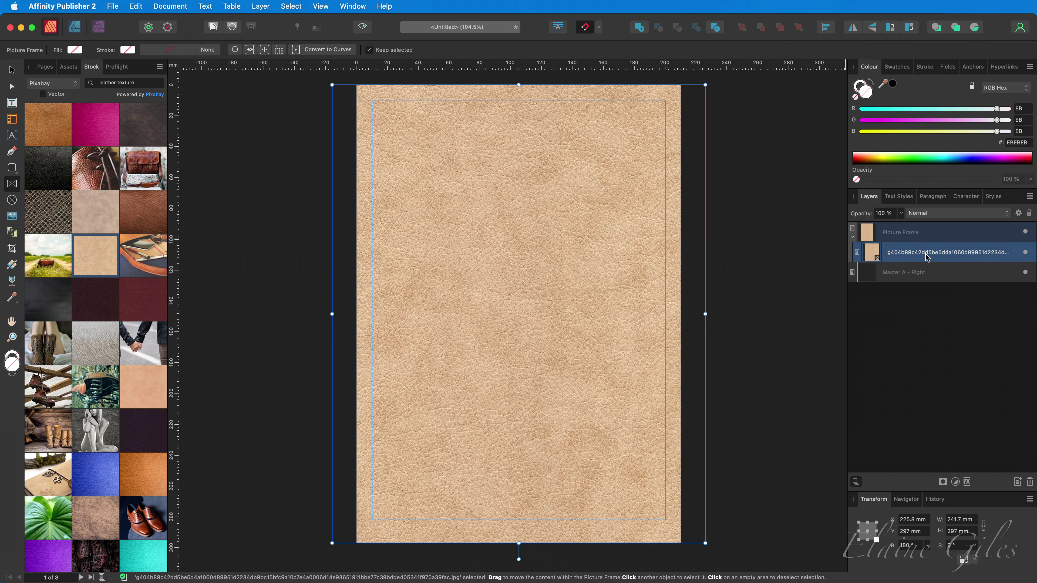
pyautogui.doubleClick(926, 253)
pyautogui.write('Leathe')
pyautogui.press('Return')
# Add a Colour Overlay effect to the Leather layer in dark red B20000 with the Colour blend mode
pyautogui.click(966, 481)
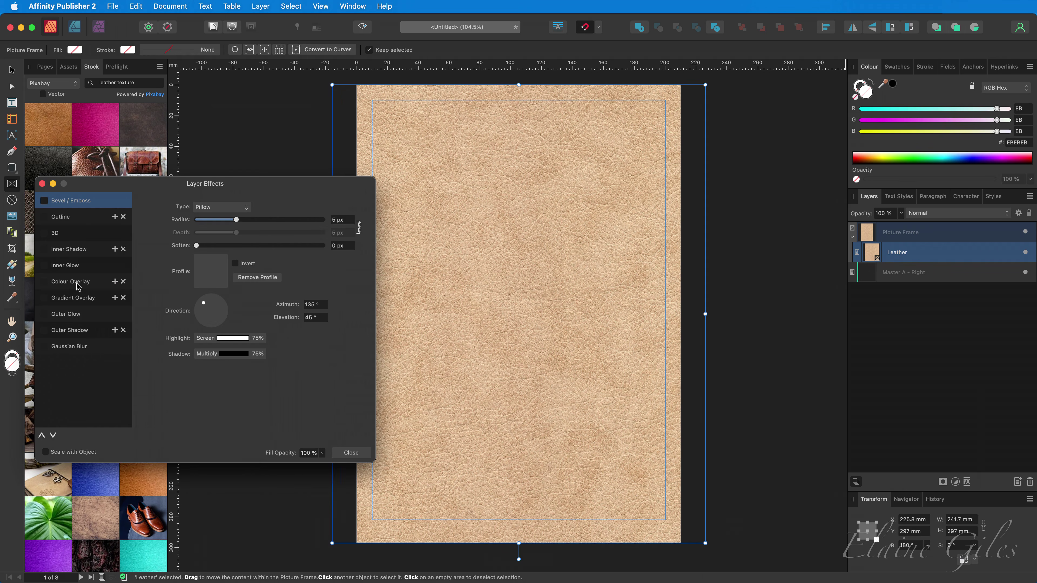
pyautogui.click(57, 284)
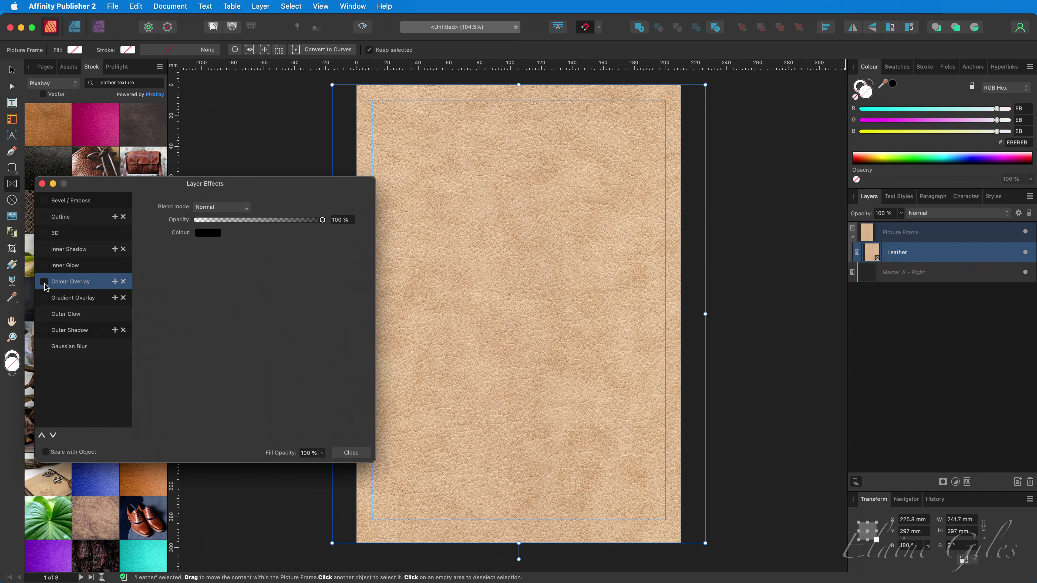
pyautogui.click(44, 281)
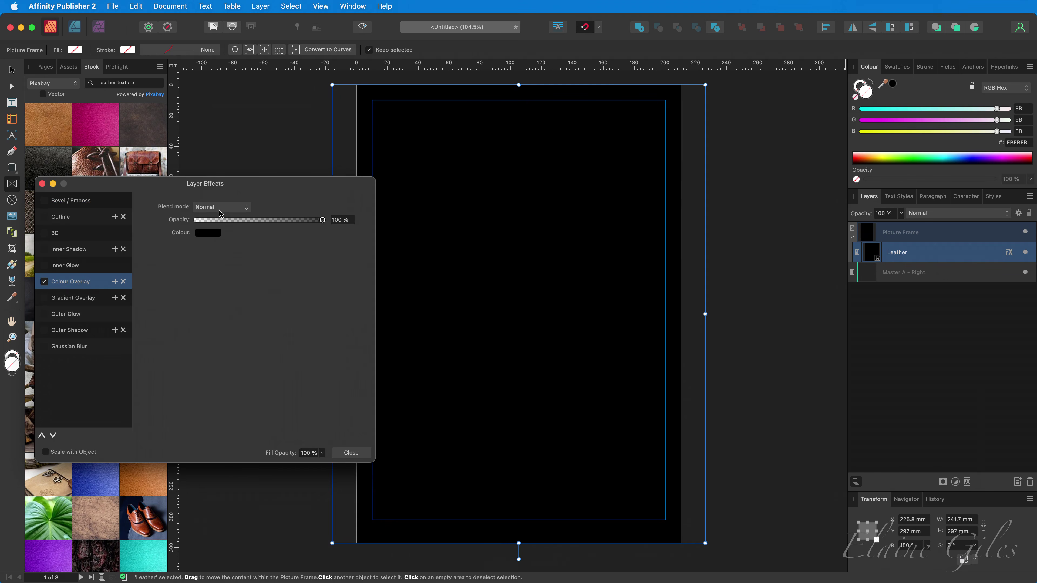
pyautogui.moveTo(323, 220)
pyautogui.mouseDown()
pyautogui.moveTo(222, 227)
pyautogui.moveTo(336, 227)
pyautogui.mouseUp()
pyautogui.click(208, 233)
pyautogui.moveTo(237, 266); pyautogui.dragTo(258, 268)
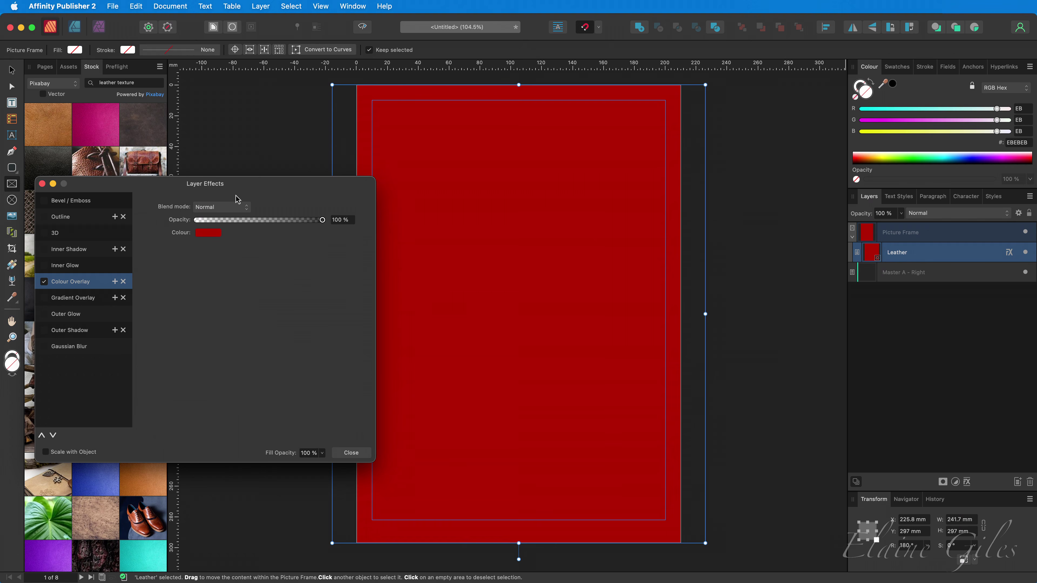
pyautogui.click(245, 208)
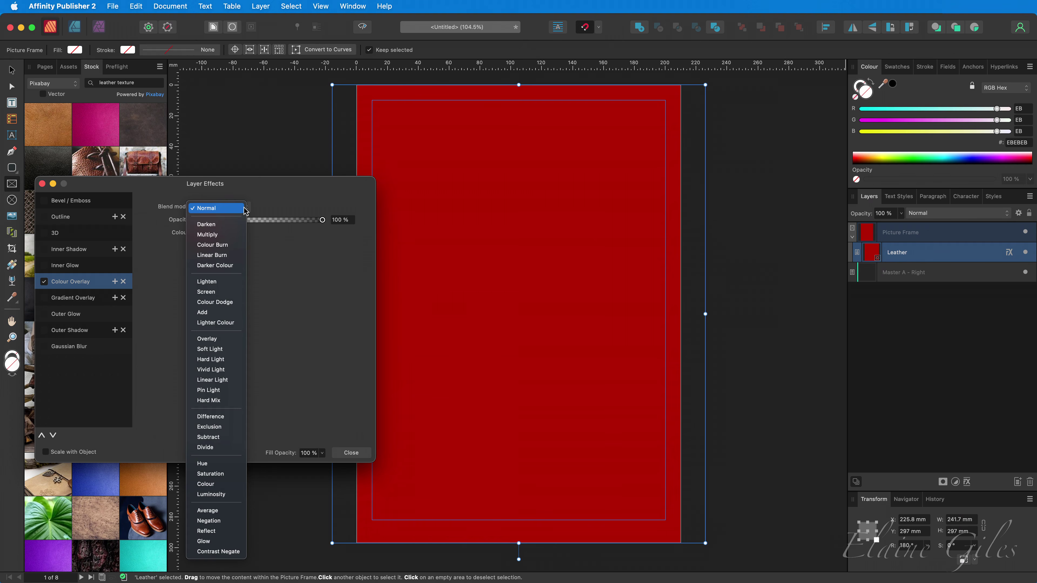
pyautogui.click(229, 484)
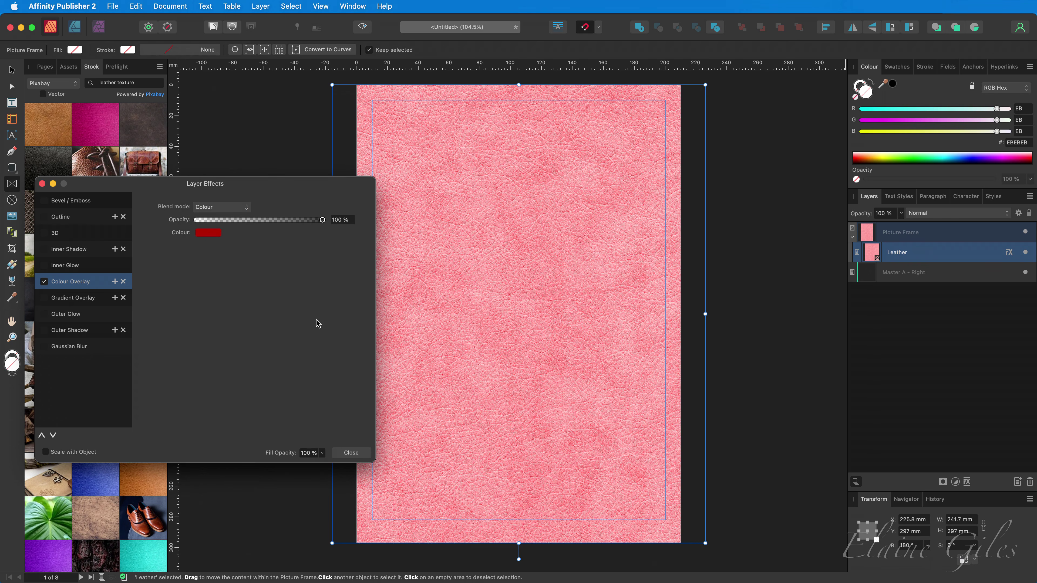
# Set the Leather layer's colour overlay to the pink B2386C
pyautogui.click(213, 233)
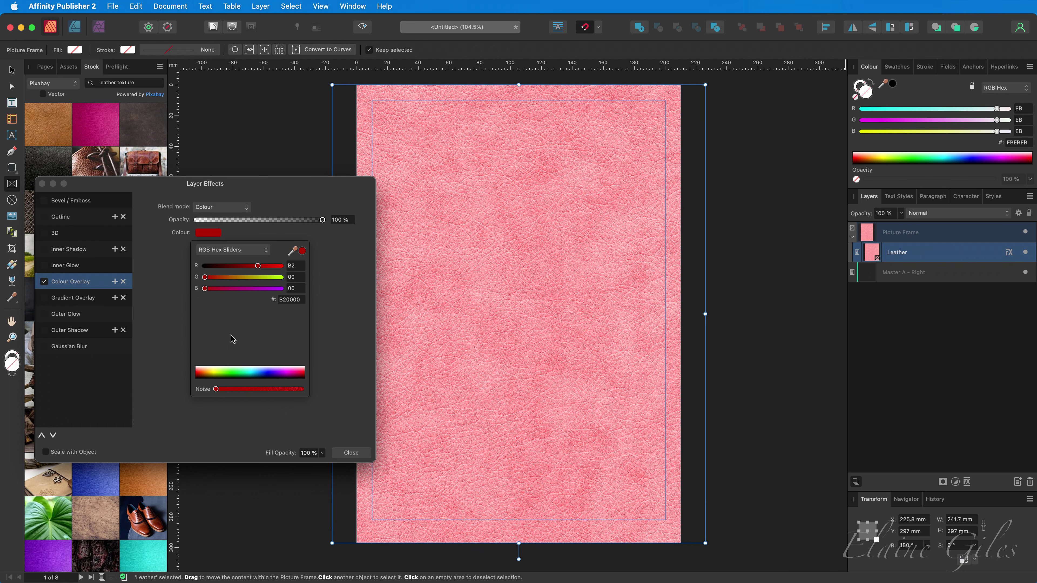
pyautogui.moveTo(227, 277); pyautogui.dragTo(239, 298)
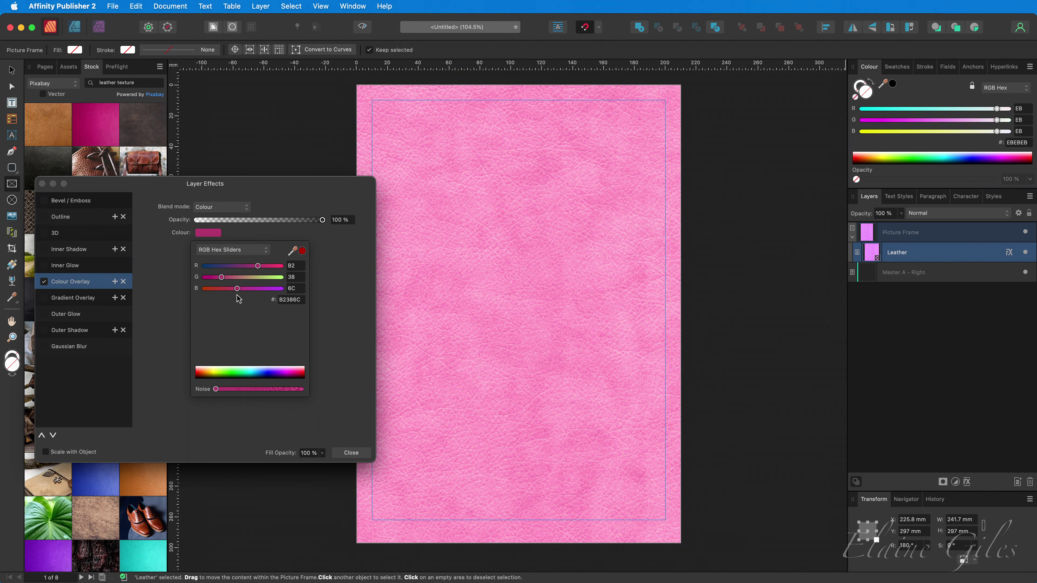
pyautogui.click(335, 378)
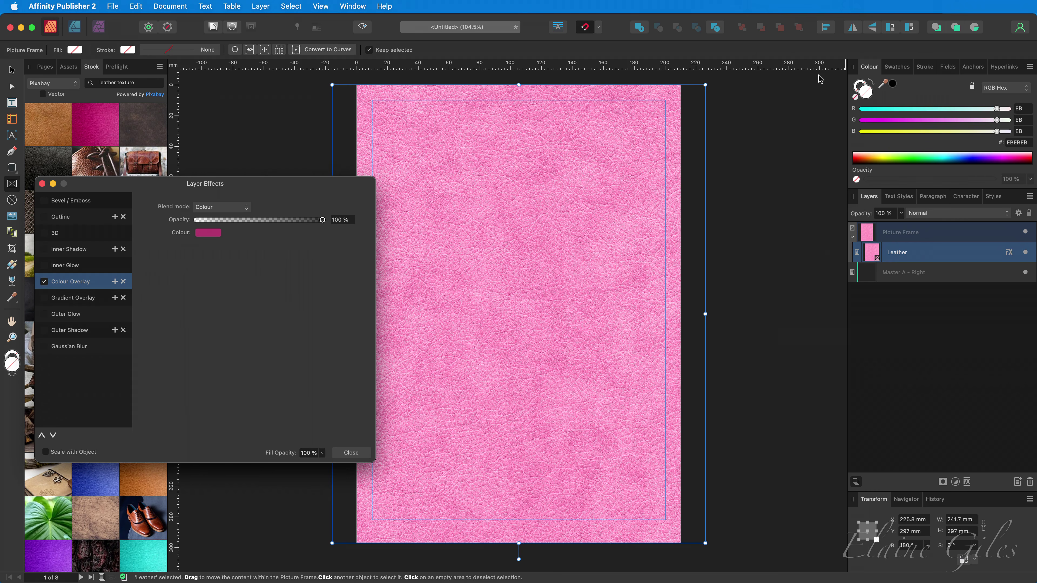
# Add a teal global colour named "Planner Cover" with the hex value 00A2BE to the document swatches
pyautogui.click(890, 69)
pyautogui.click(1030, 67)
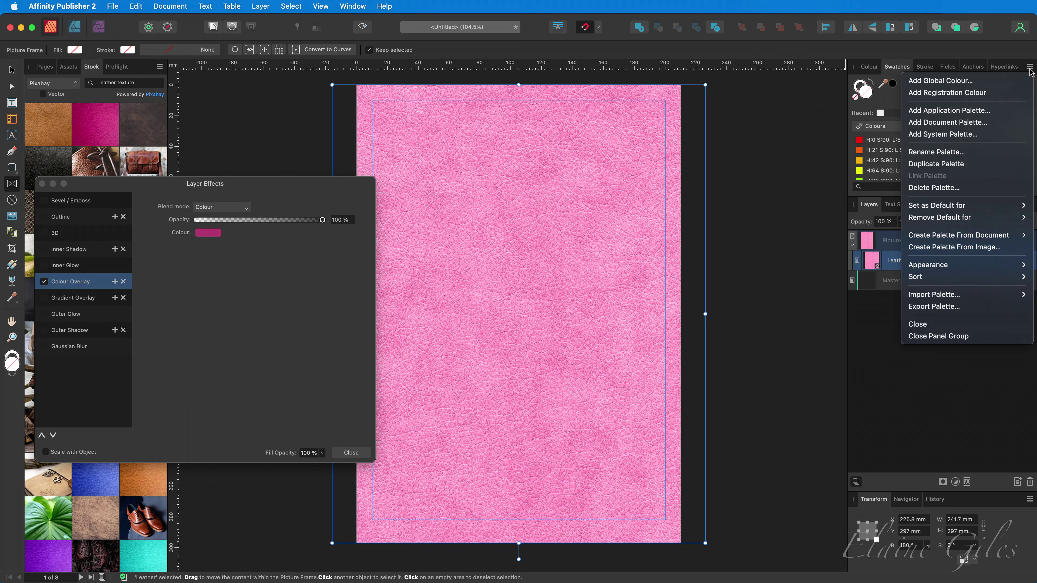
pyautogui.click(1011, 81)
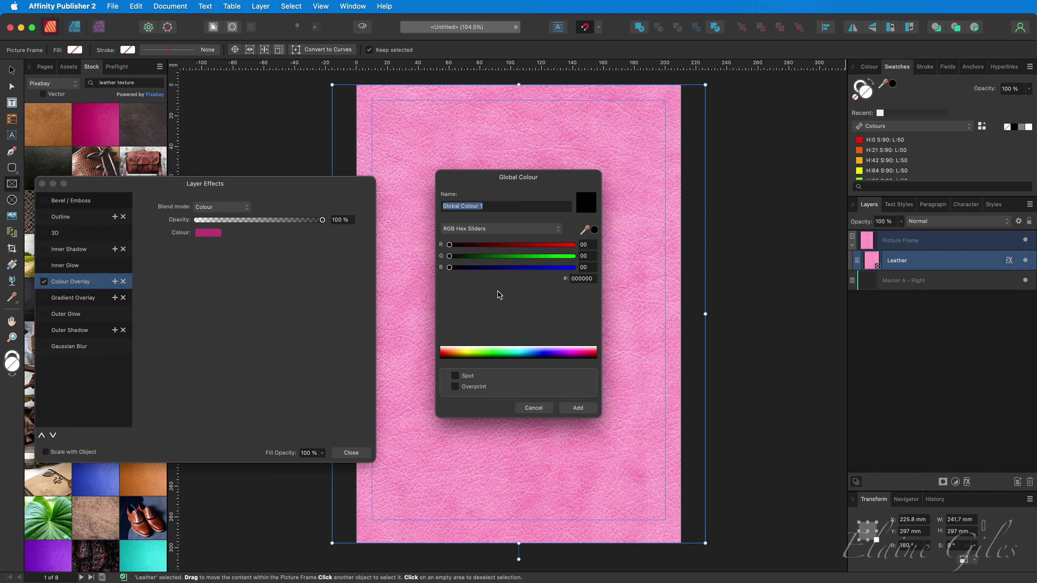
pyautogui.write('Planner Cover')
pyautogui.moveTo(449, 256); pyautogui.dragTo(541, 271)
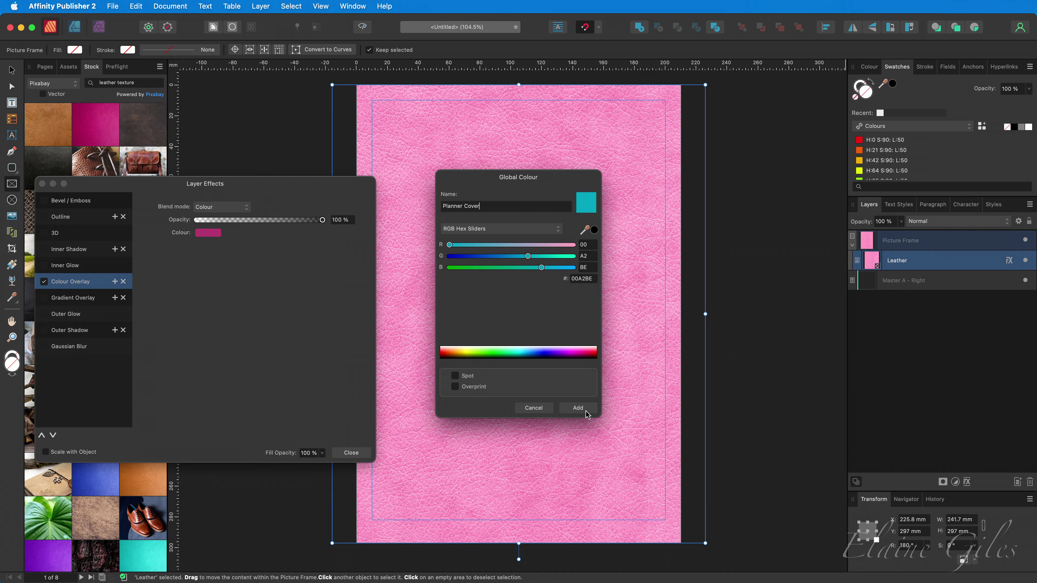
pyautogui.click(577, 408)
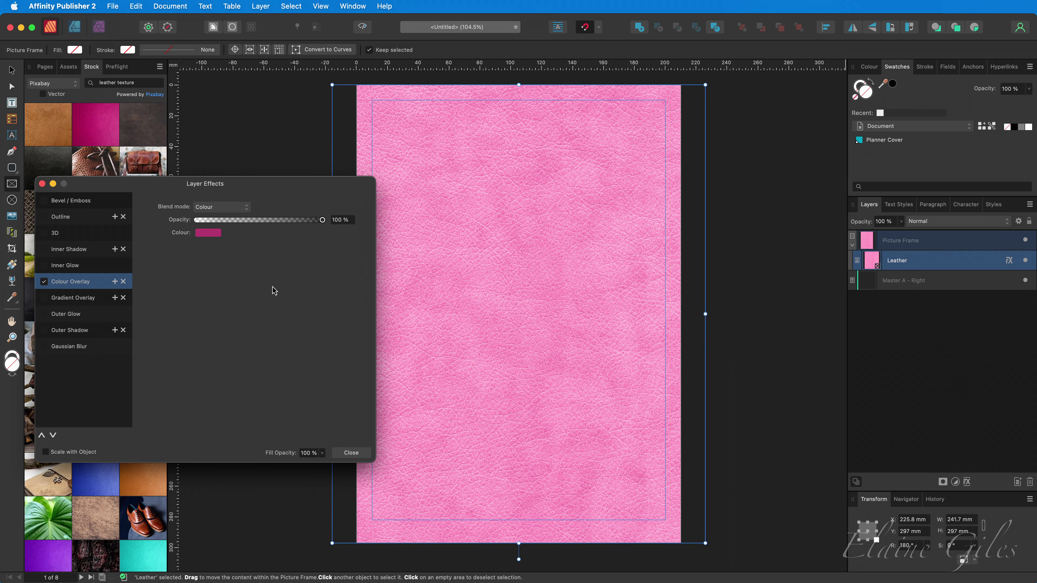
# Apply the Planner Cover swatch from the document palette to the Leather layer's colour overlay
pyautogui.click(213, 236)
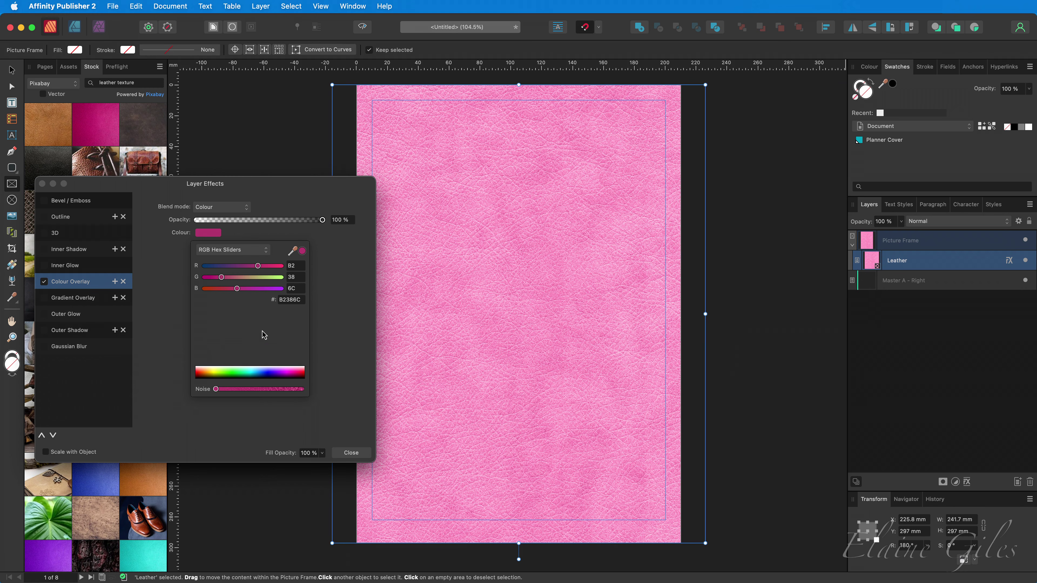
pyautogui.click(265, 251)
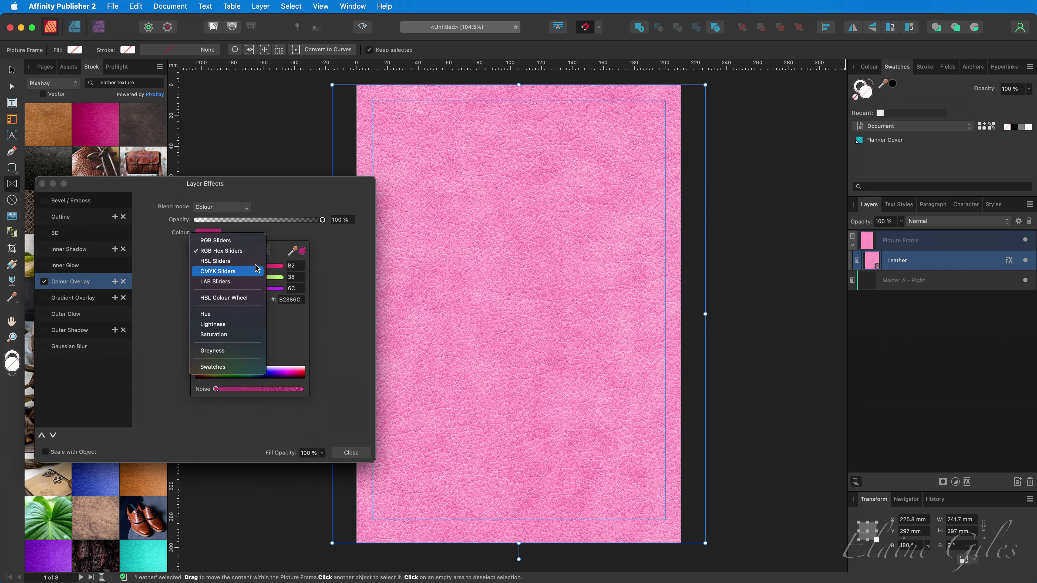
pyautogui.click(245, 366)
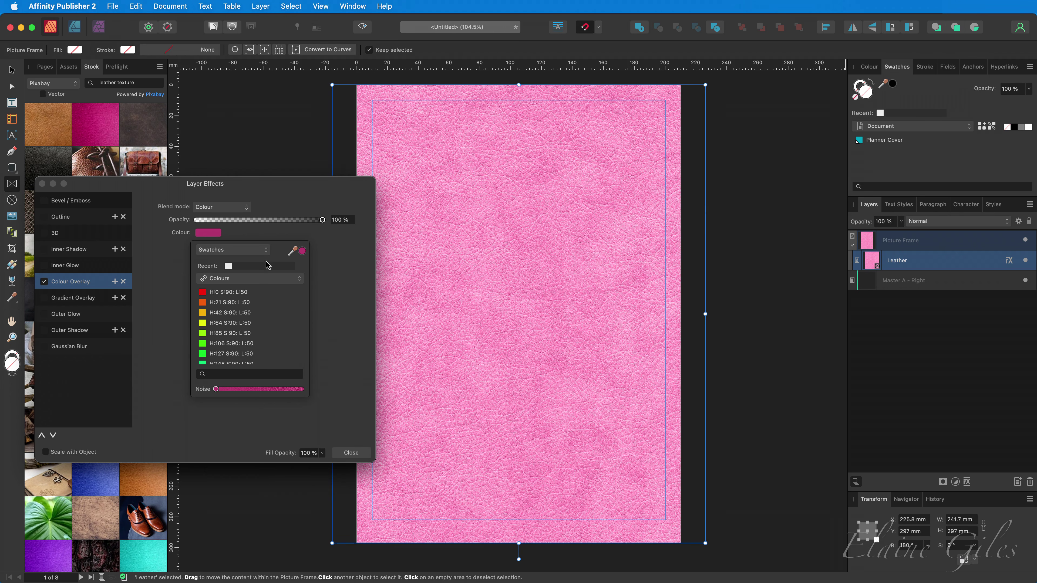
pyautogui.click(277, 284)
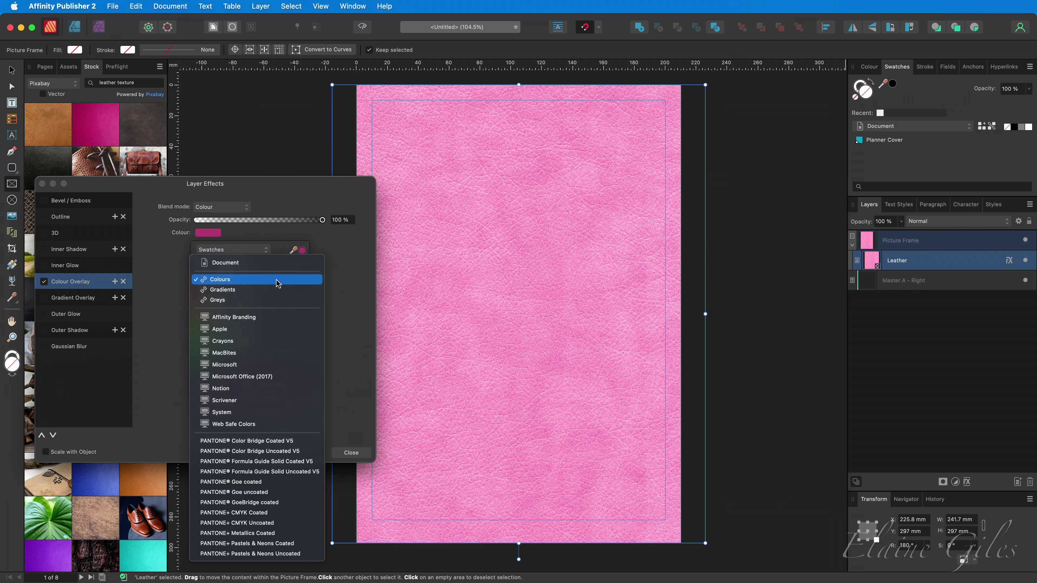
pyautogui.click(280, 269)
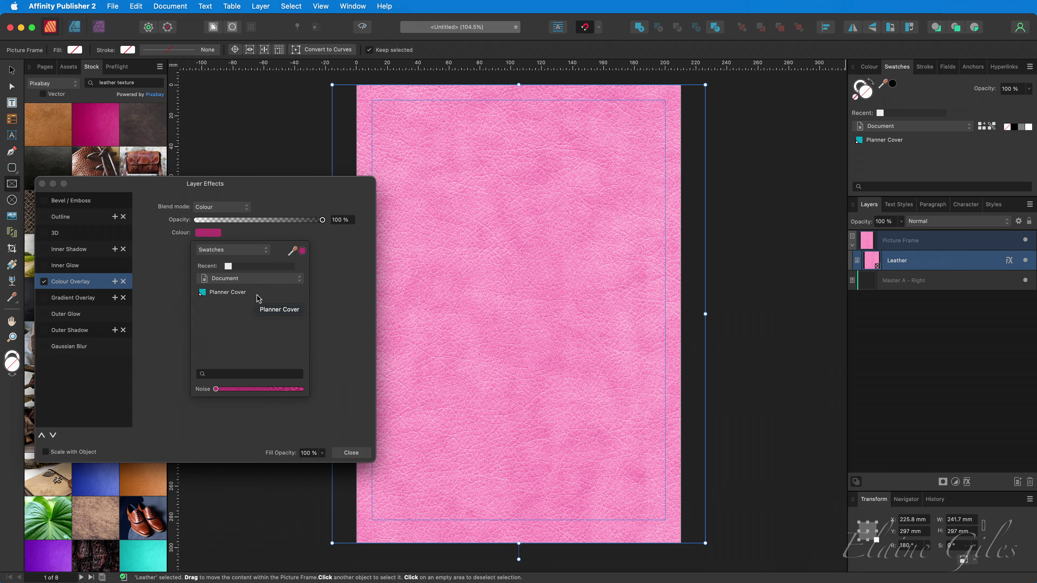
pyautogui.click(257, 295)
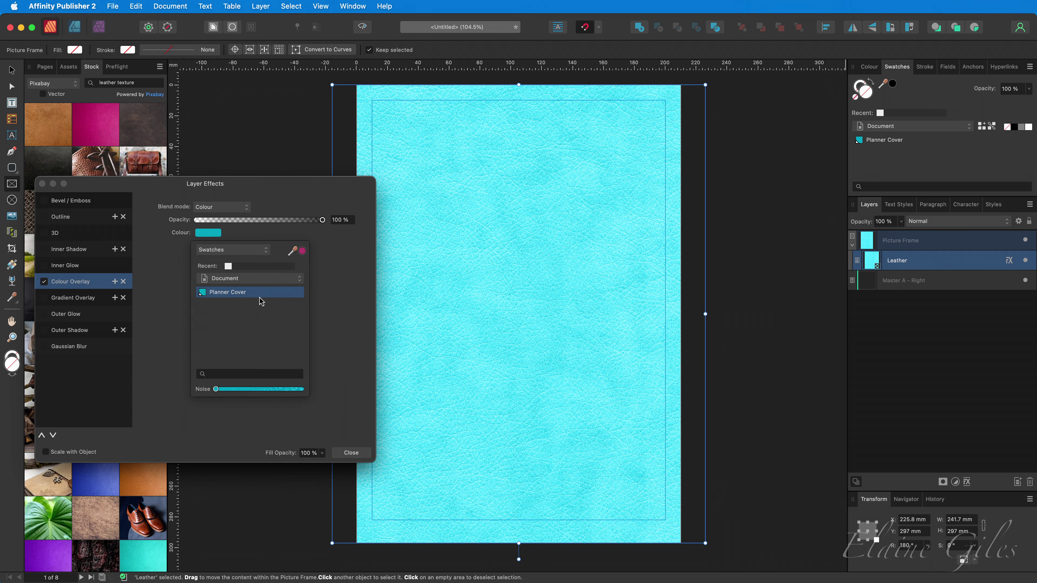
# Close the layer effects and edit the Planner Cover global colour to the blue 2C98D2 in RGB hex mode
pyautogui.click(341, 313)
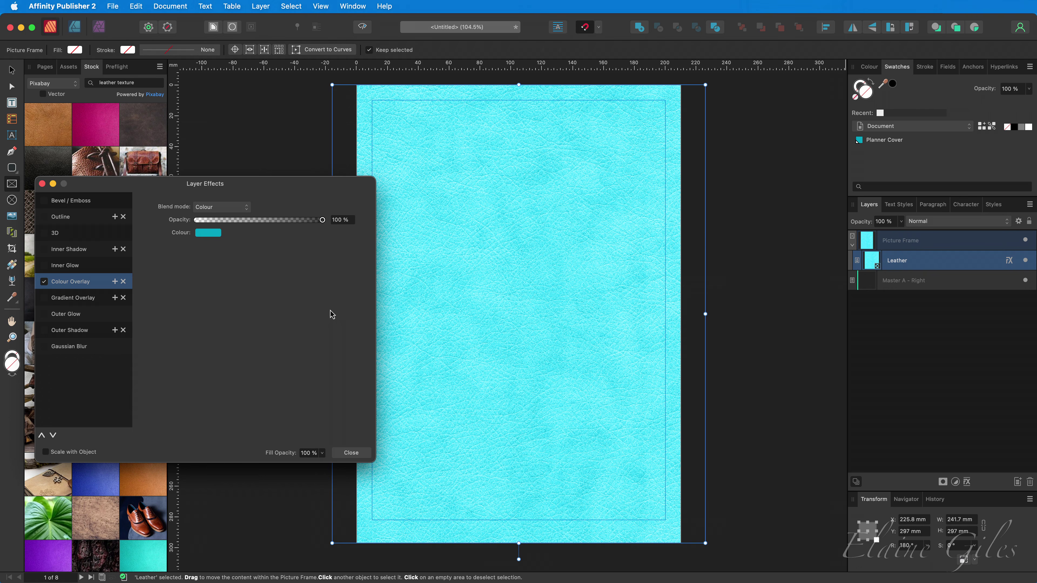
pyautogui.click(352, 451)
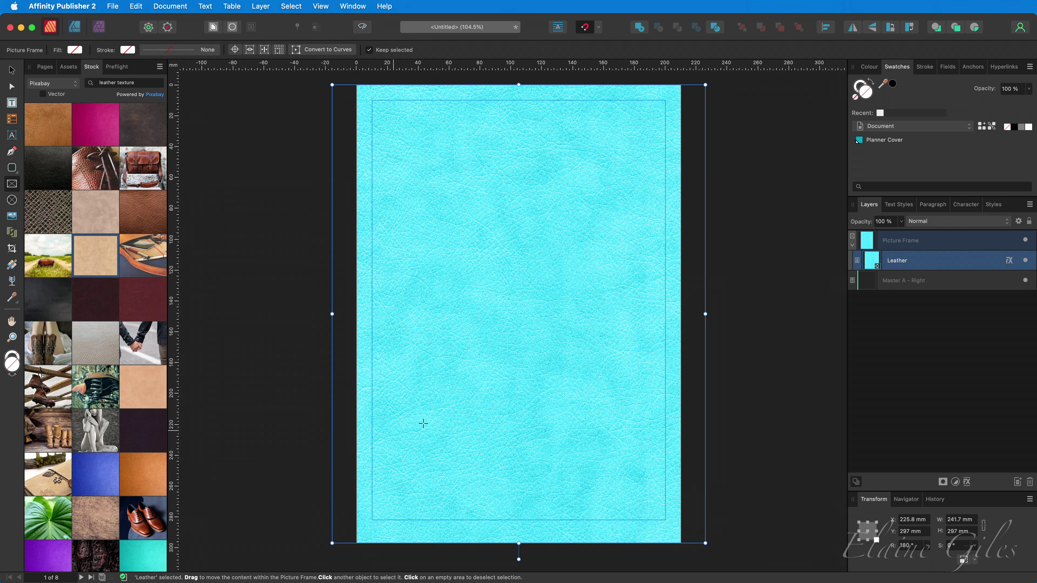
pyautogui.rightClick(887, 145)
pyautogui.click(905, 147)
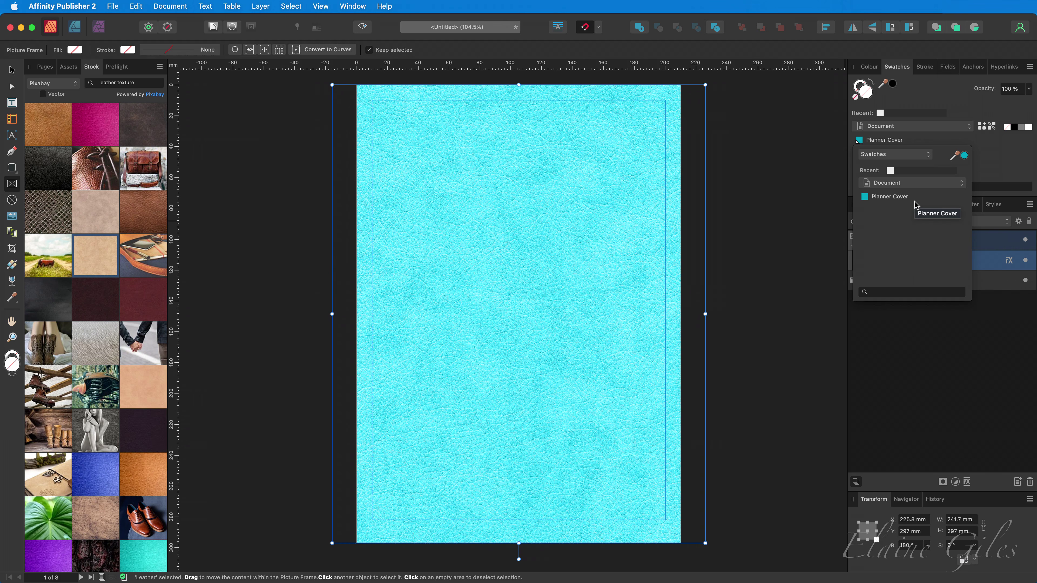
pyautogui.click(928, 157)
pyautogui.press('Up')
pyautogui.press('Up')
pyautogui.press('Up')
pyautogui.press('Up')
pyautogui.press('Up')
pyautogui.press('Up')
pyautogui.press('Up')
pyautogui.press('Up')
pyautogui.press('Up')
pyautogui.press('Return')
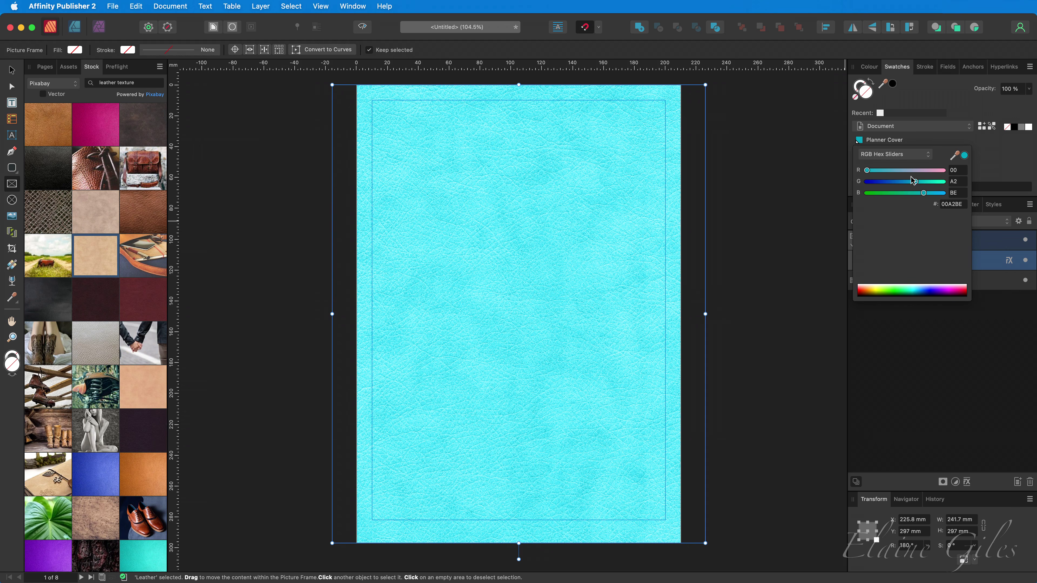
pyautogui.moveTo(913, 184); pyautogui.dragTo(931, 198)
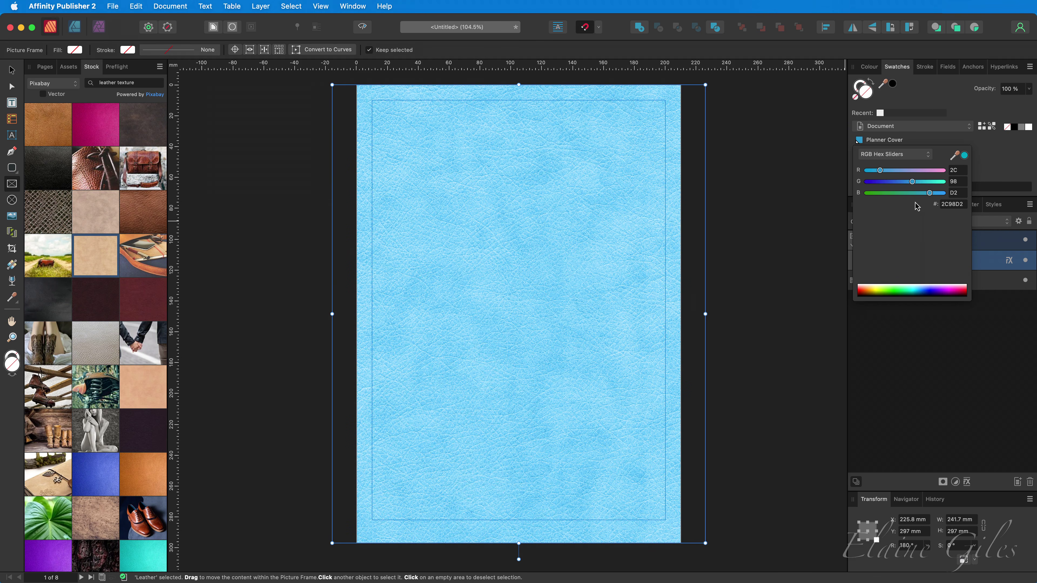
# Lighten the Planner Cover global colour to a pale blue using the Lightness mode, and deselect the artwork
pyautogui.click(907, 155)
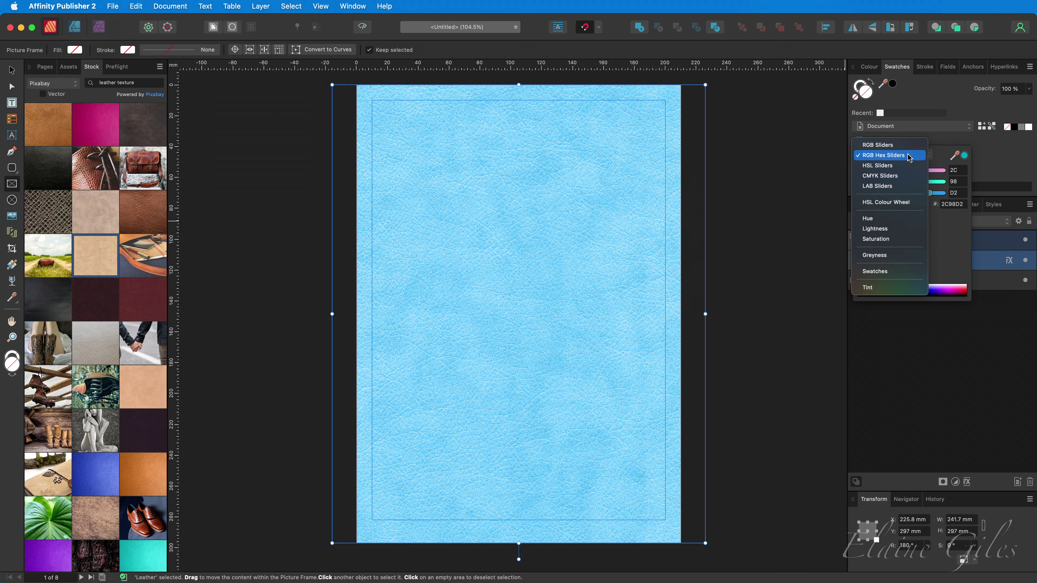
pyautogui.click(910, 229)
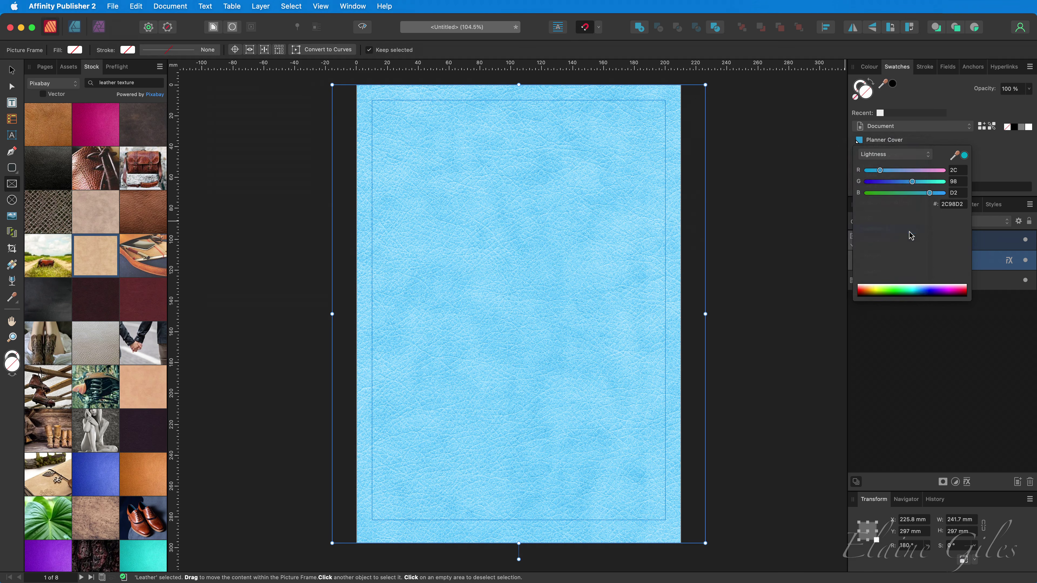
pyautogui.moveTo(913, 172); pyautogui.dragTo(935, 180)
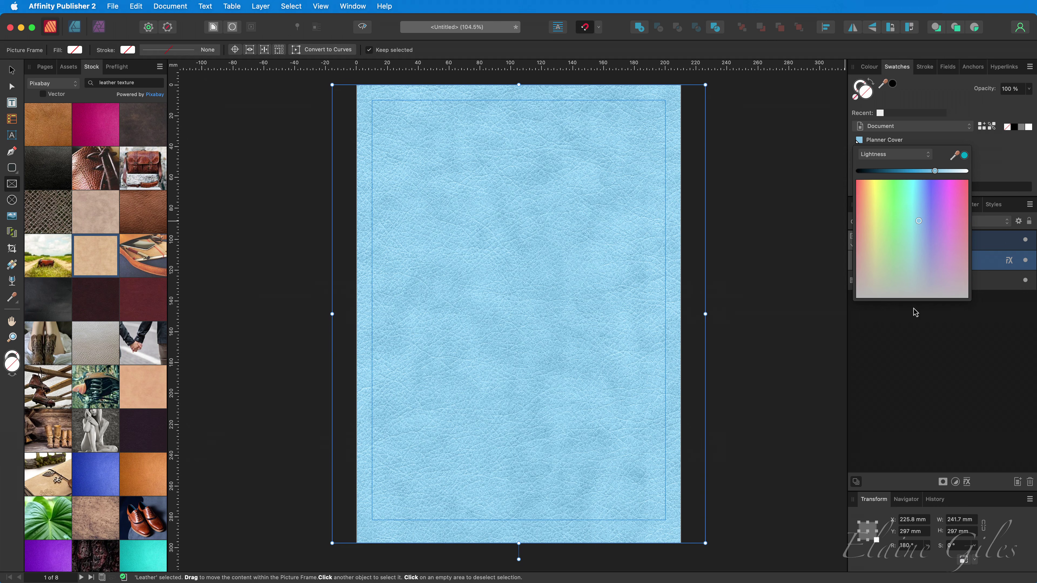
pyautogui.click(945, 381)
pyautogui.click(945, 381)
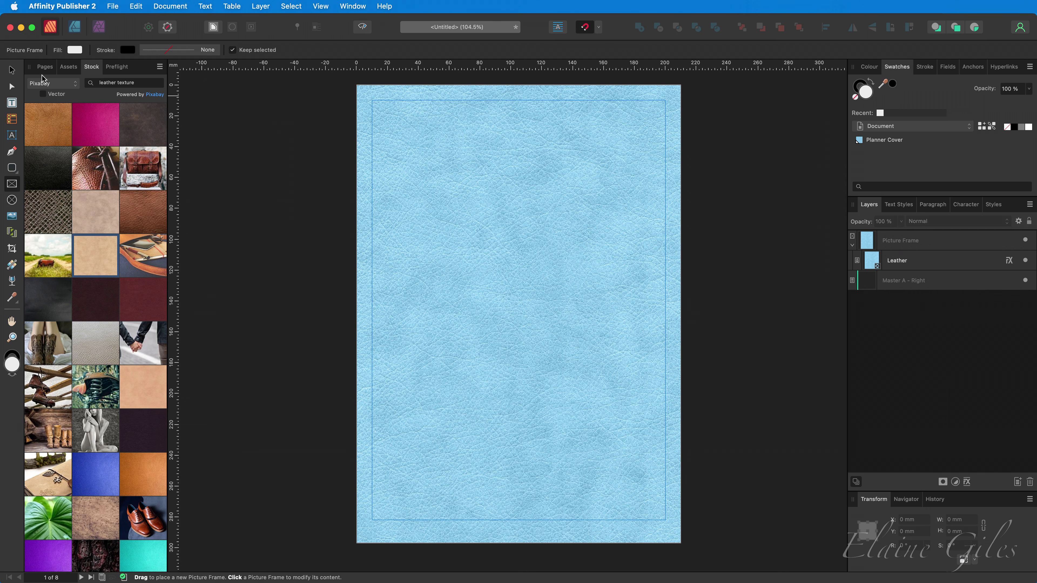
# Draw a rounded rectangle about 69 mm by 32 mm at mid-height on page 1, flush with the page's right edge
pyautogui.click(48, 68)
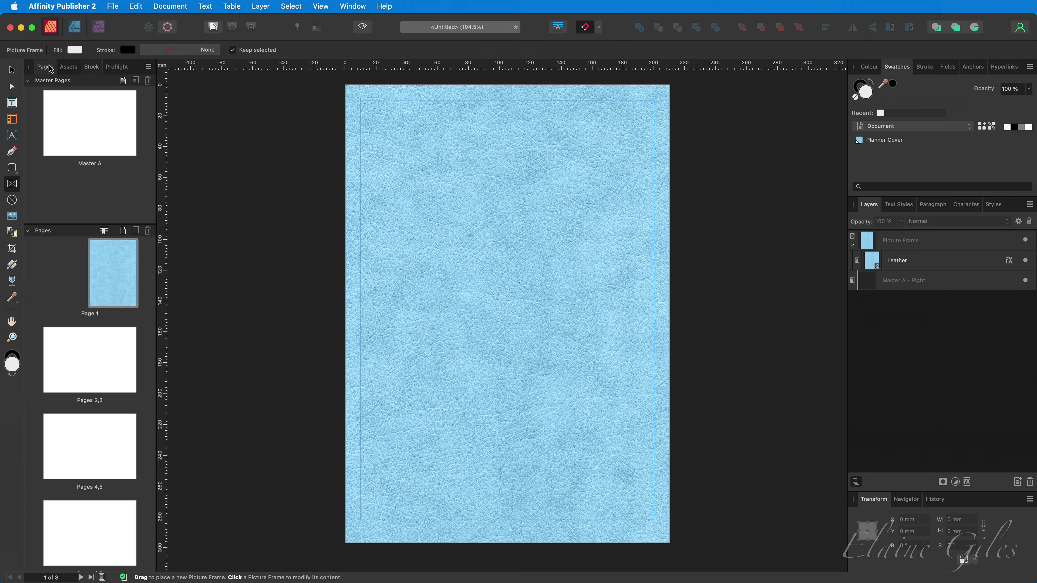
pyautogui.click(12, 168)
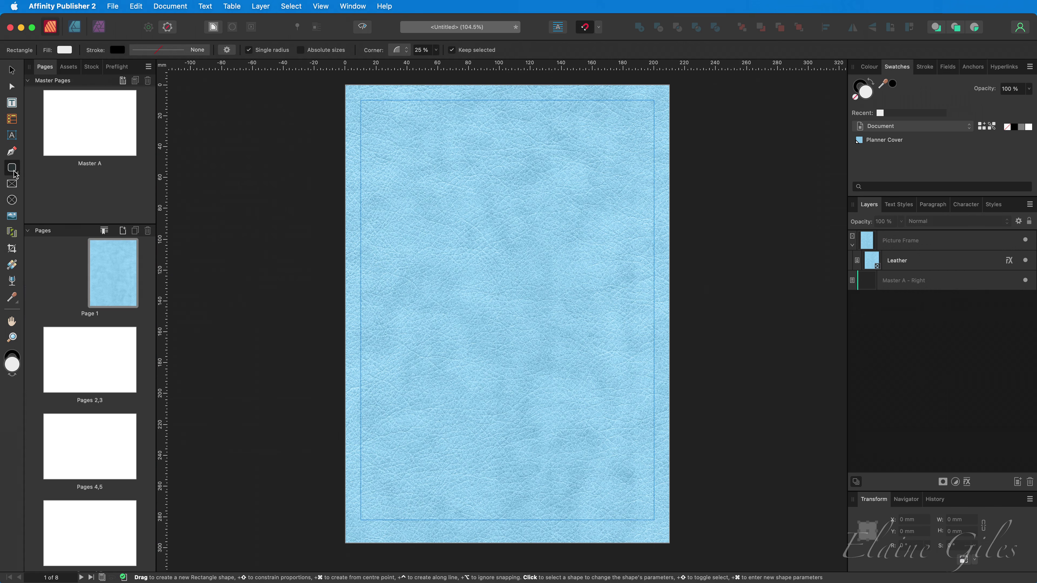
pyautogui.moveTo(563, 283); pyautogui.dragTo(666, 332)
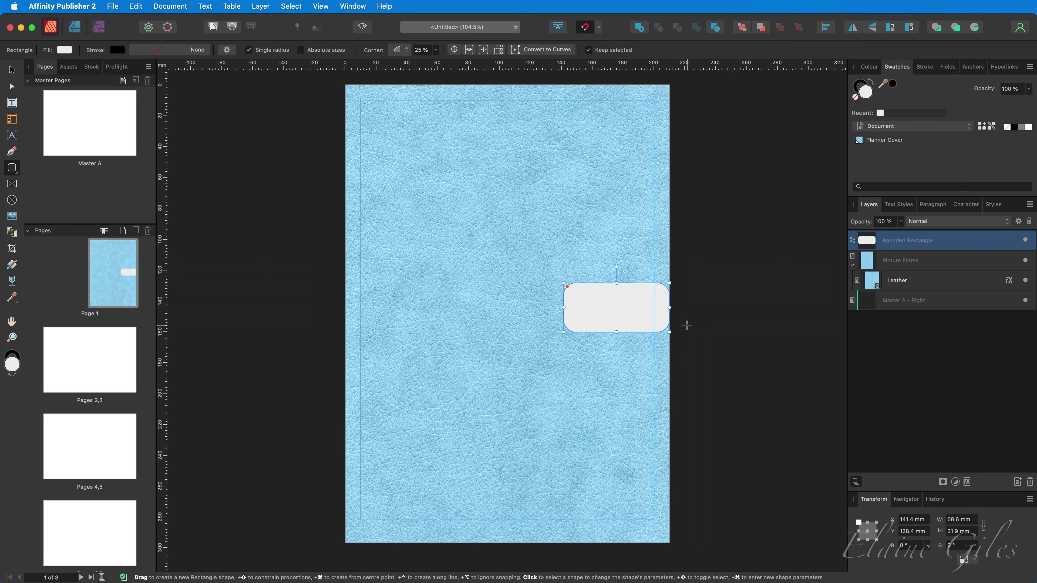
# Increase the rounded rectangle's single corner radius to 35%
pyautogui.scroll(5, 687, 325)
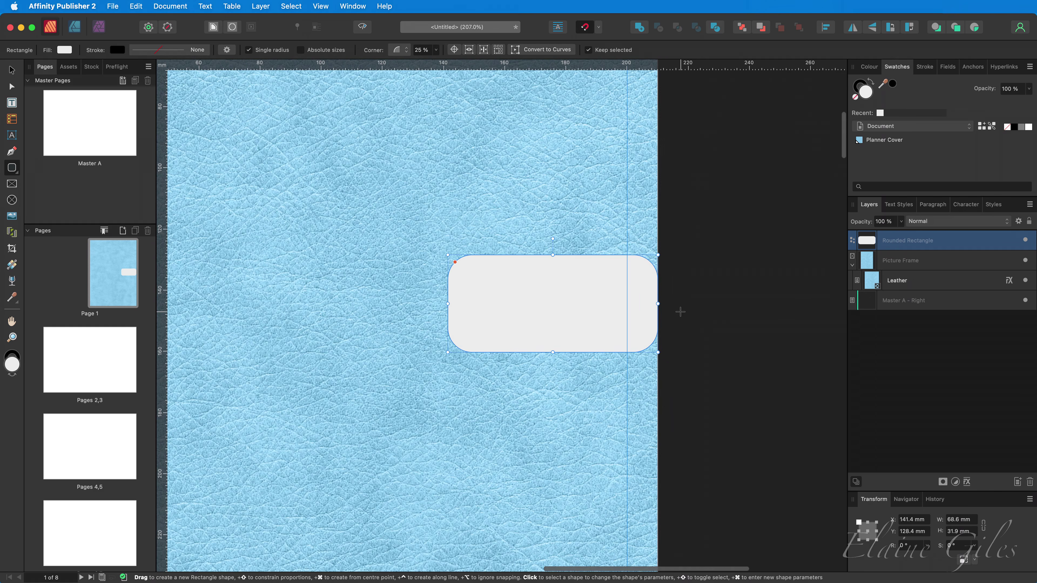
pyautogui.scroll(1, 681, 311)
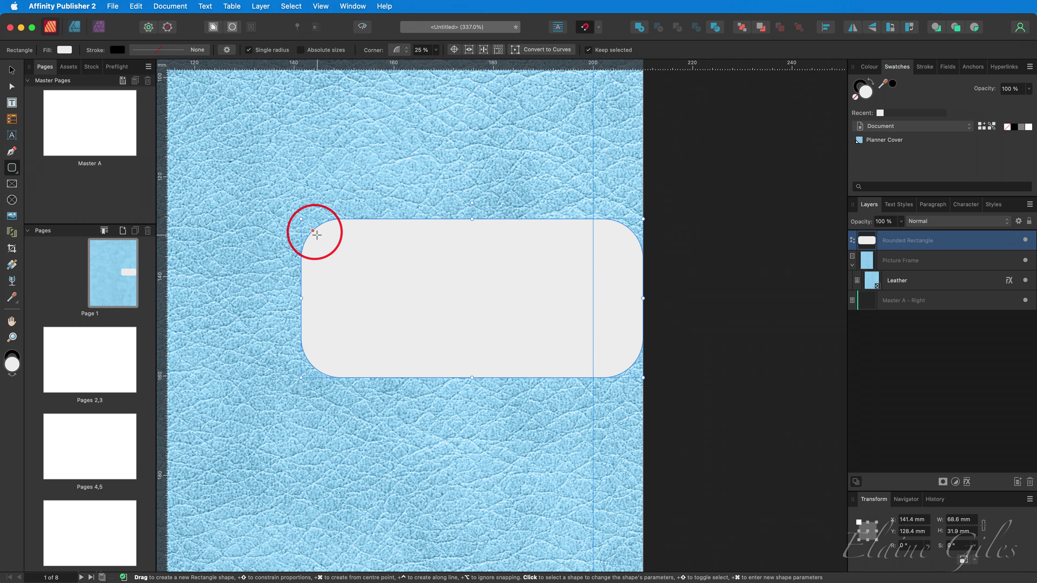
pyautogui.moveTo(313, 231)
pyautogui.mouseDown()
pyautogui.moveTo(306, 224)
pyautogui.moveTo(337, 245)
pyautogui.moveTo(313, 231)
pyautogui.mouseUp()
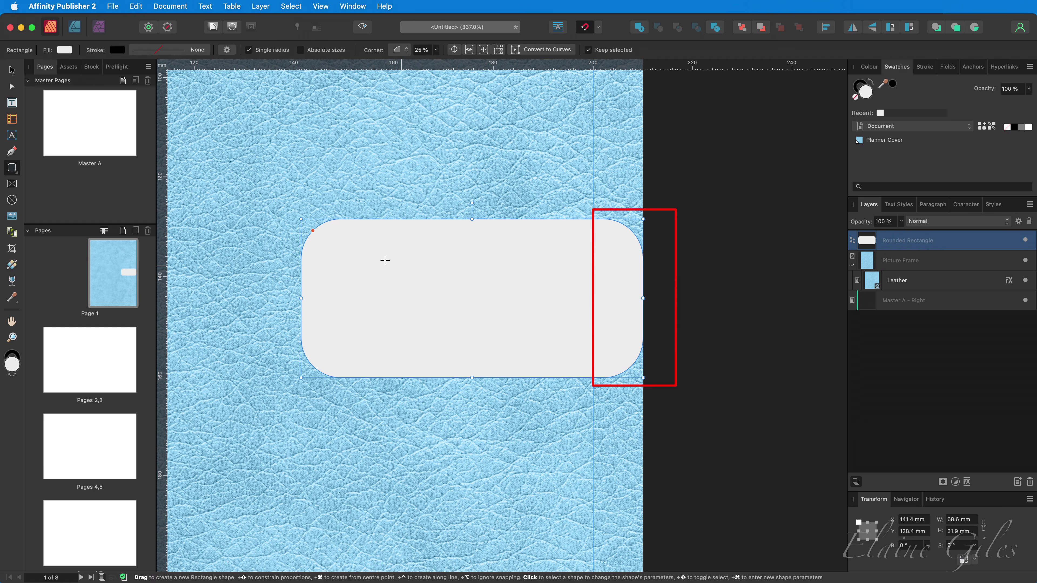
pyautogui.moveTo(312, 231); pyautogui.dragTo(318, 234)
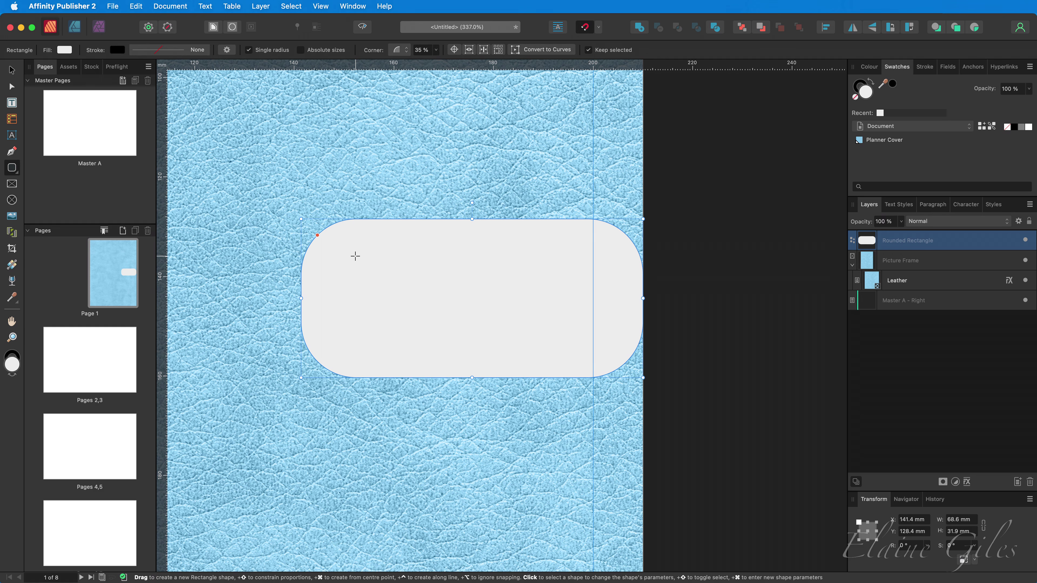
# Turn off the single radius and square off the rounded rectangle's two right corners at 0%
pyautogui.click(248, 50)
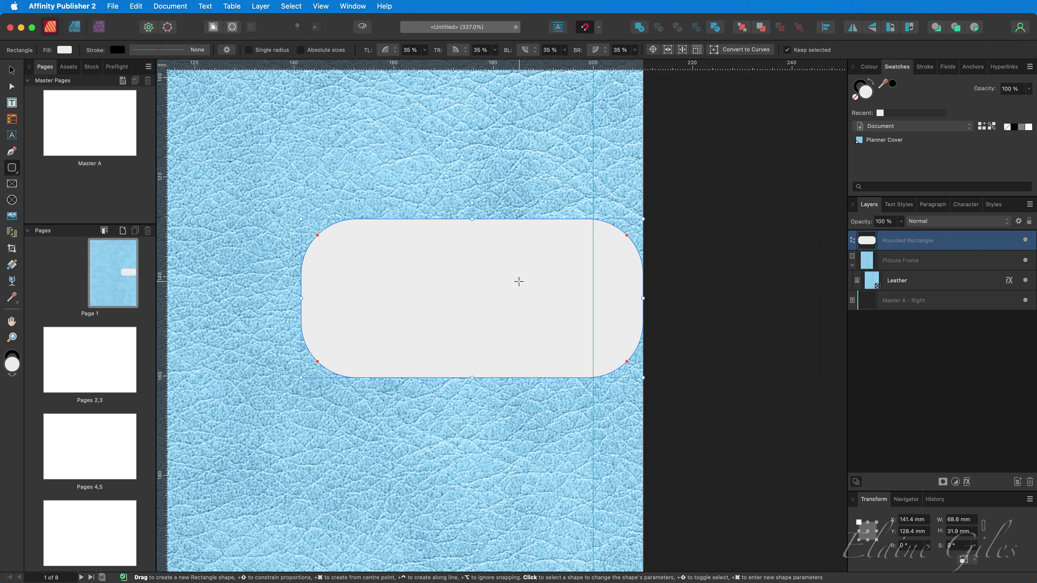
pyautogui.moveTo(626, 235); pyautogui.dragTo(666, 207)
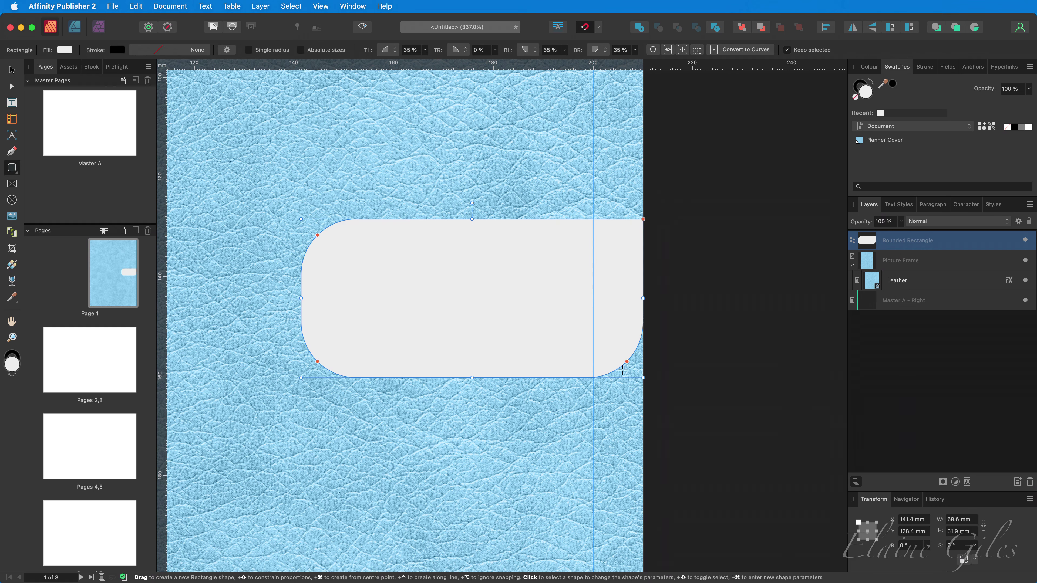
pyautogui.moveTo(627, 361); pyautogui.dragTo(656, 389)
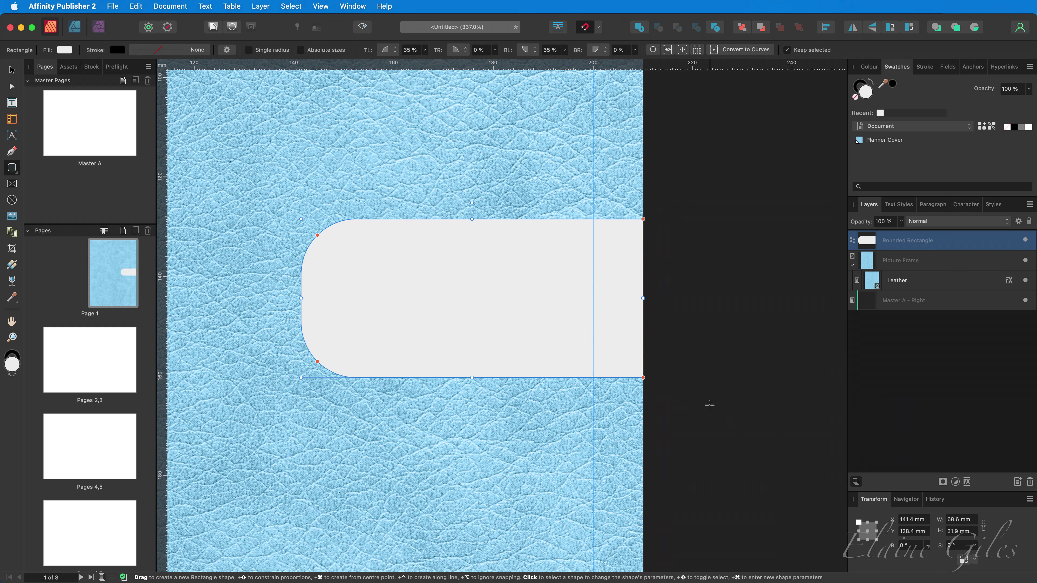
# Duplicate the rounded rectangle, hide the upper copy and select the lower one
pyautogui.press('v')
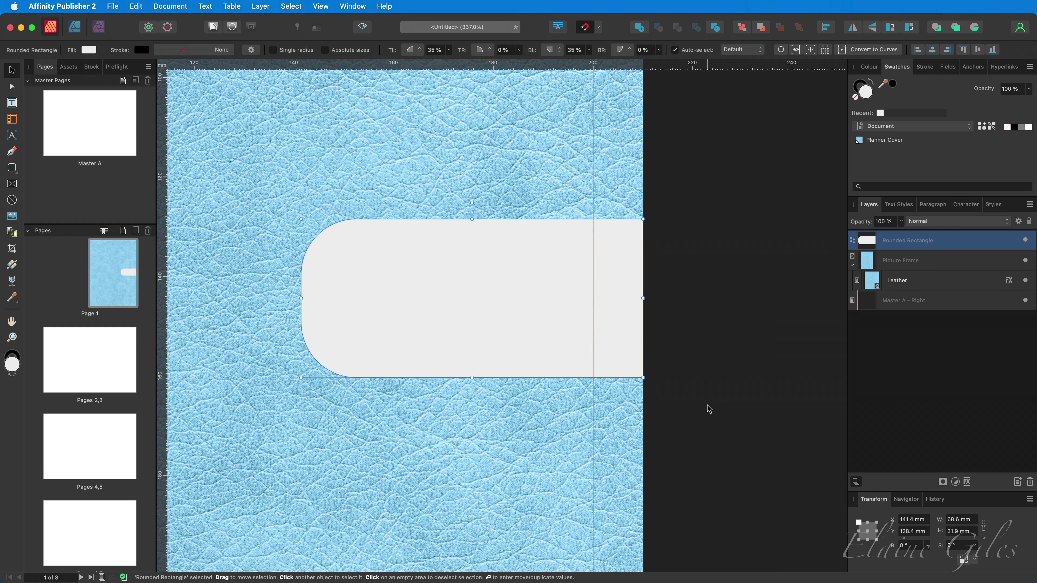
pyautogui.press('super+j')
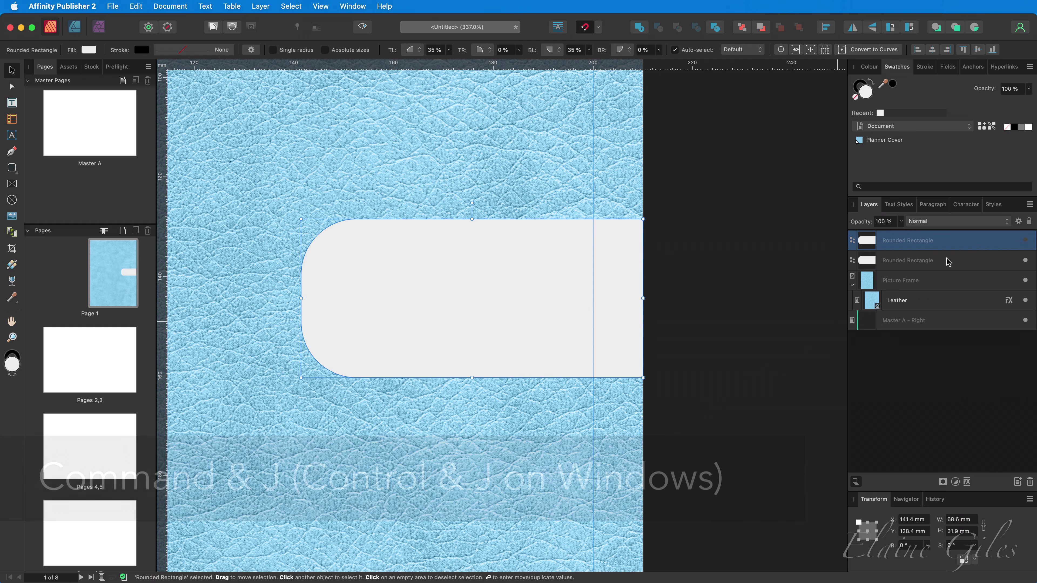
pyautogui.click(915, 264)
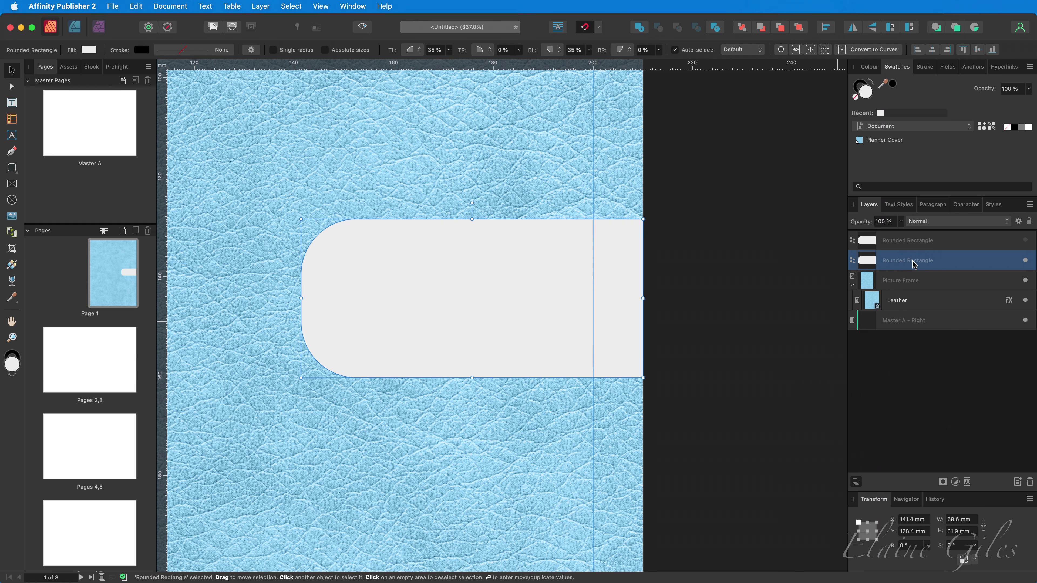
# Duplicate the Leather layer and clip the copy inside the visible rounded rectangle
pyautogui.click(923, 303)
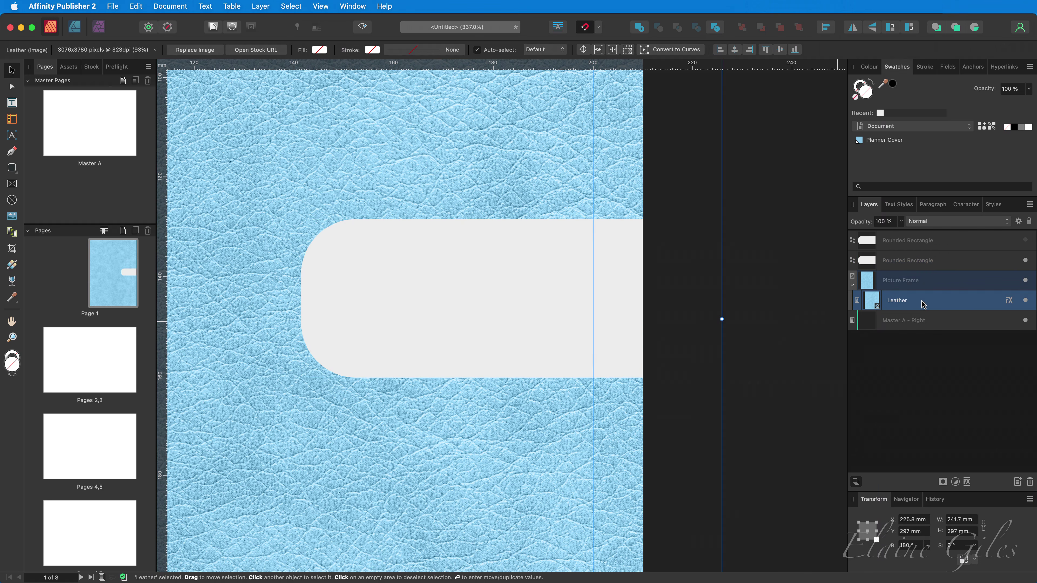
pyautogui.press('super+j')
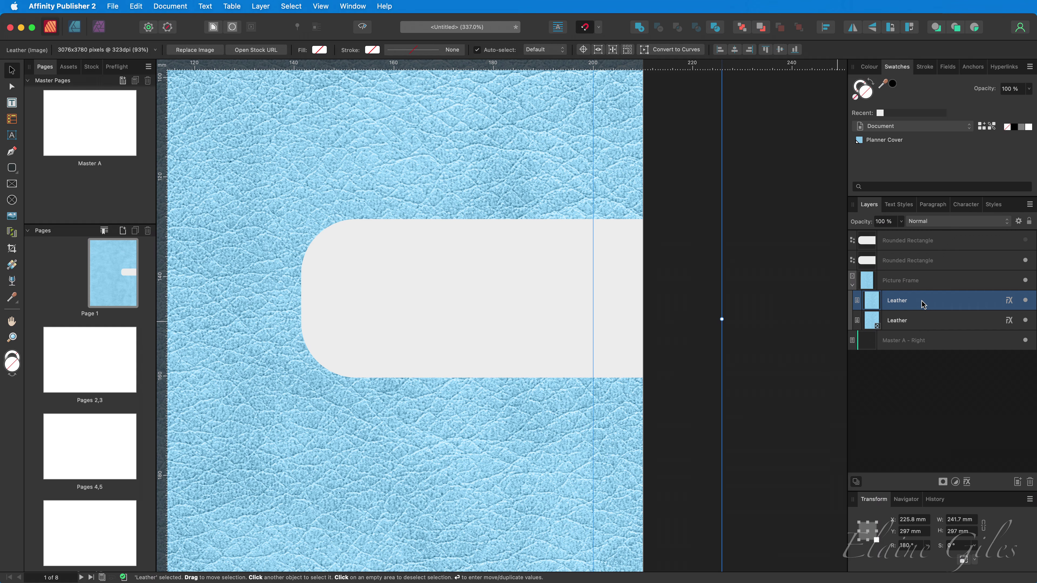
pyautogui.moveTo(917, 305); pyautogui.dragTo(925, 267)
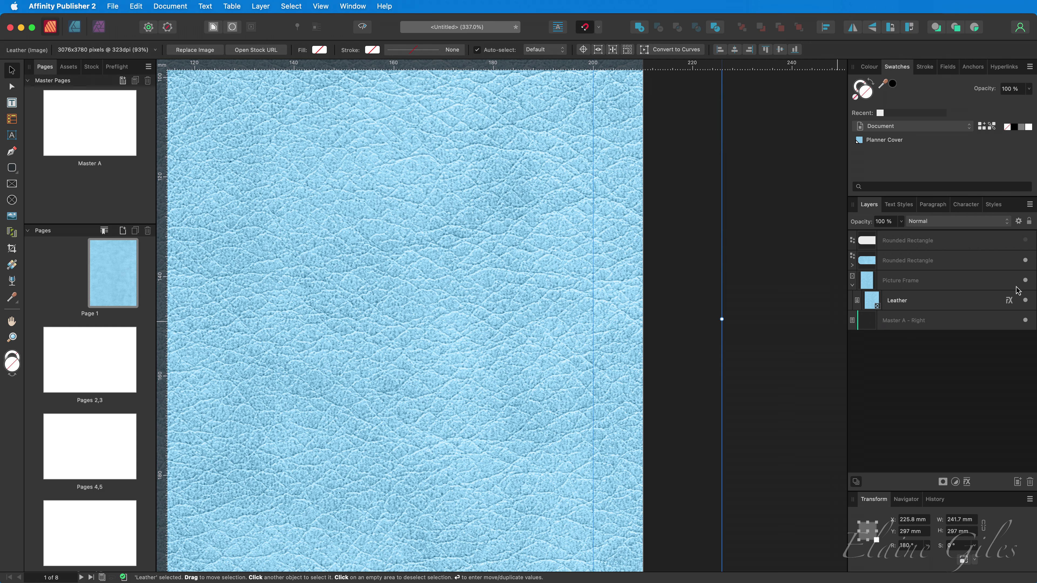
# Inspect the clipped leather with the Picture Frame briefly hidden, and shift the clipped Leather copy about 13 mm to the right
pyautogui.click(1025, 281)
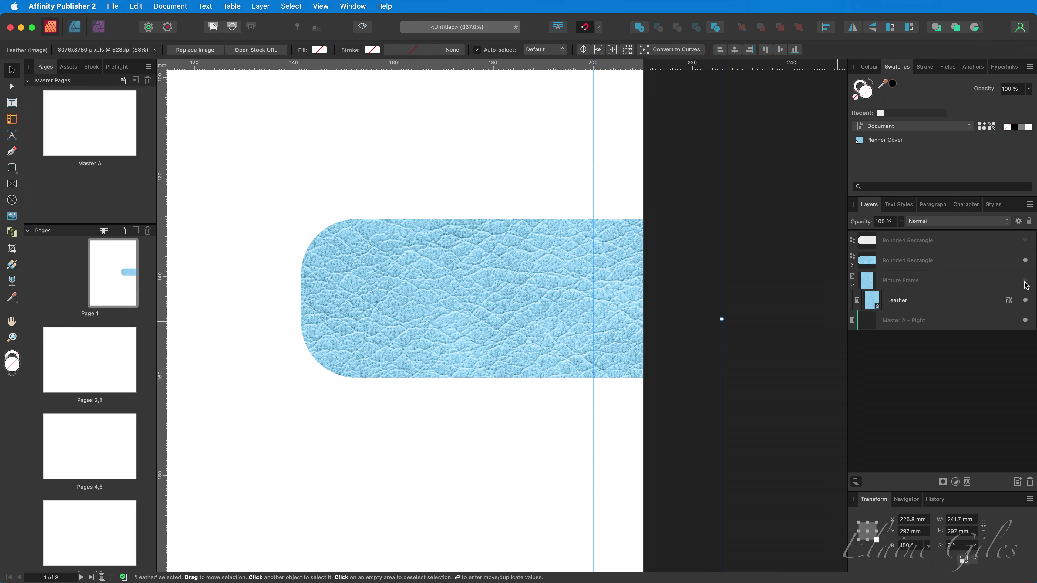
pyautogui.click(1024, 281)
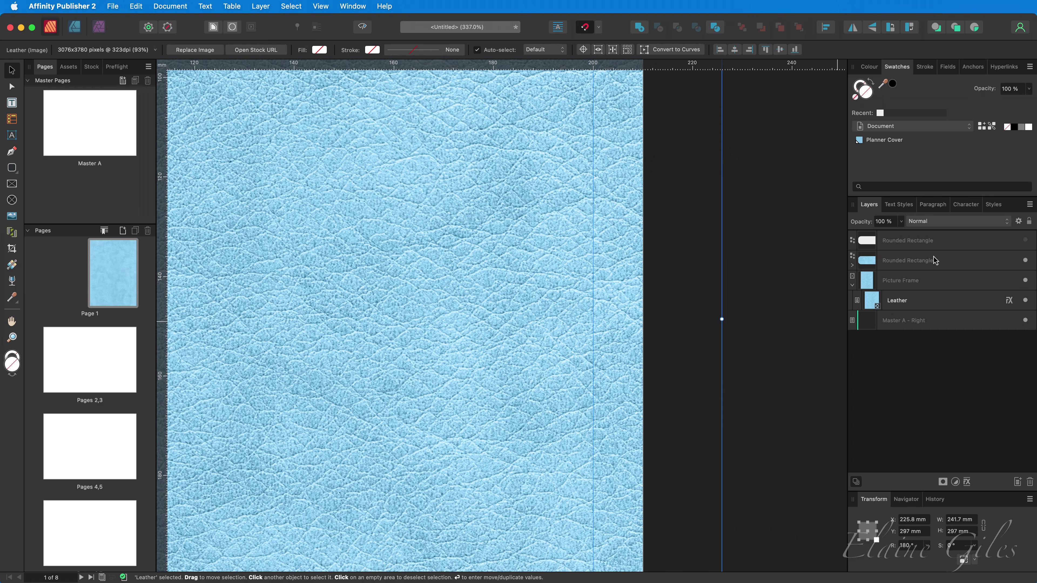
pyautogui.click(853, 266)
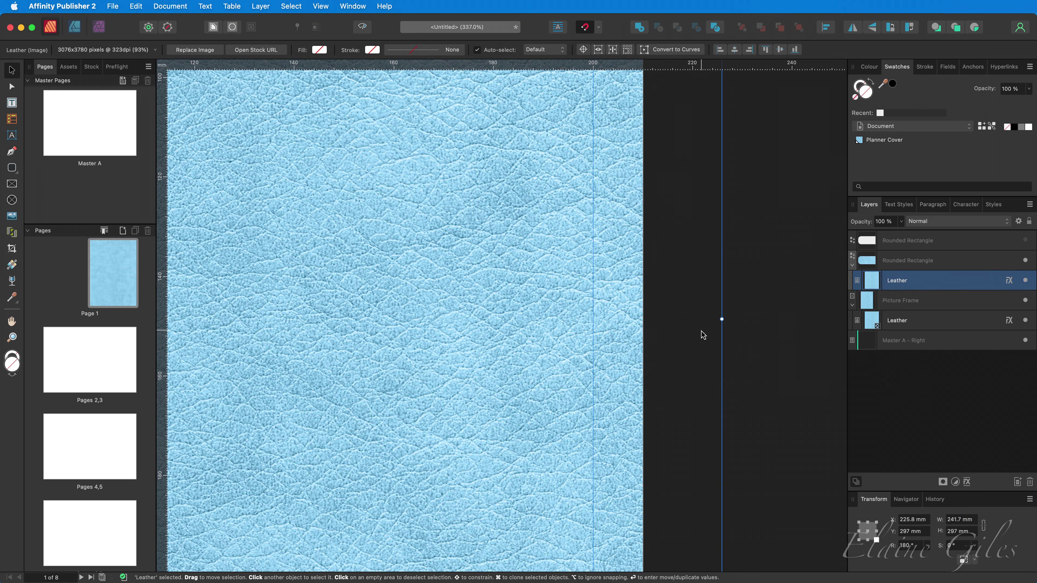
pyautogui.moveTo(532, 329); pyautogui.dragTo(597, 327)
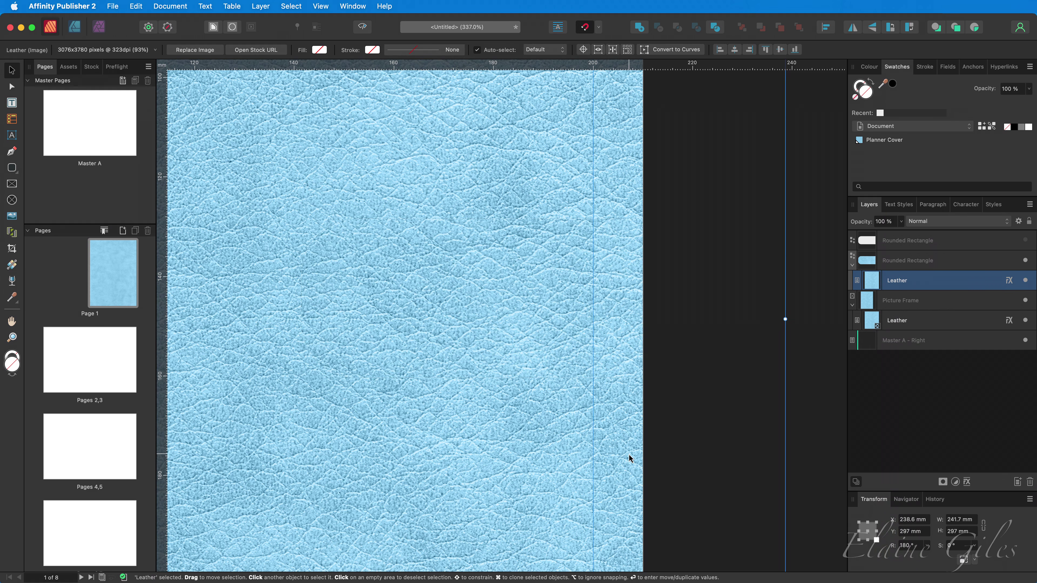
# Add an Outer Shadow to the leather-filled rounded rectangle with a radius of 32.7 px and an offset of 0.8 px
pyautogui.click(968, 265)
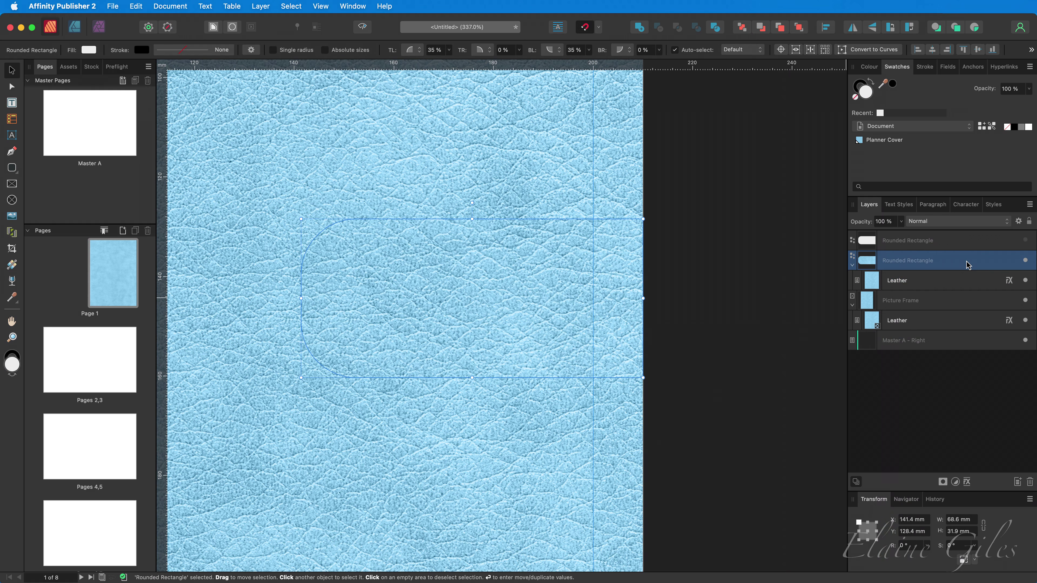
pyautogui.click(966, 482)
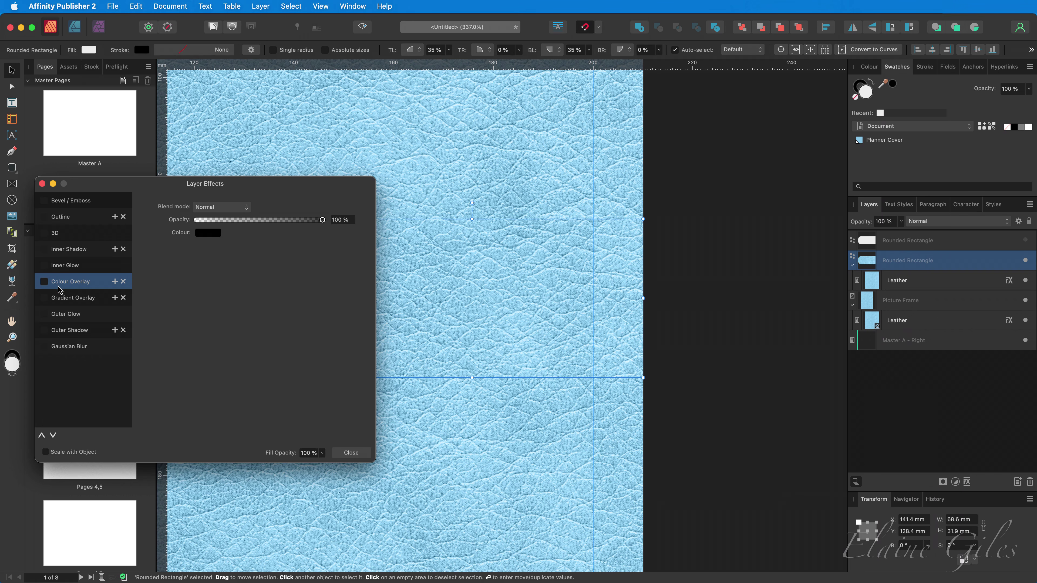
pyautogui.click(73, 330)
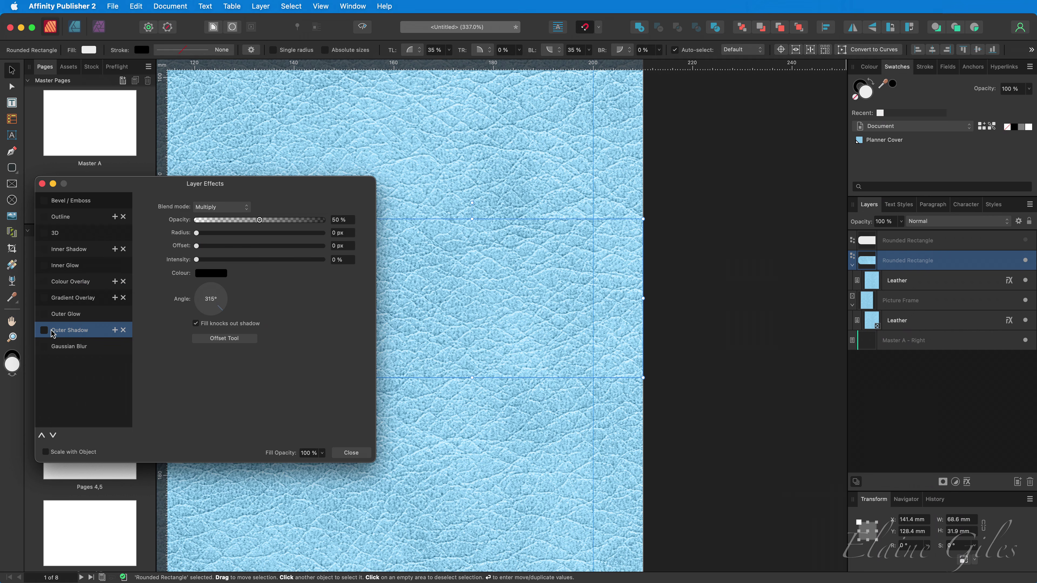
pyautogui.moveTo(238, 232); pyautogui.dragTo(285, 243)
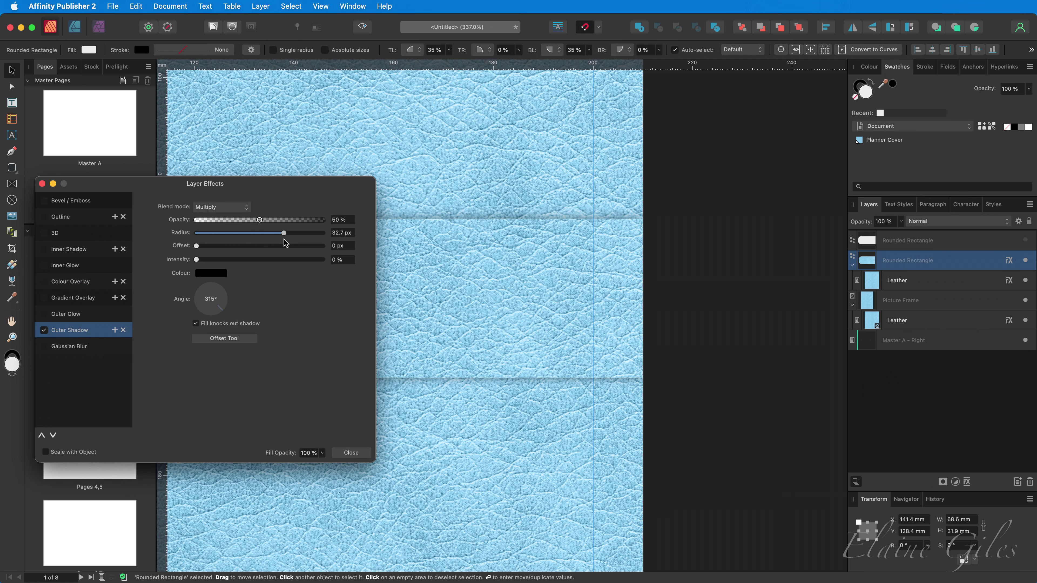
pyautogui.moveTo(200, 248); pyautogui.dragTo(220, 247)
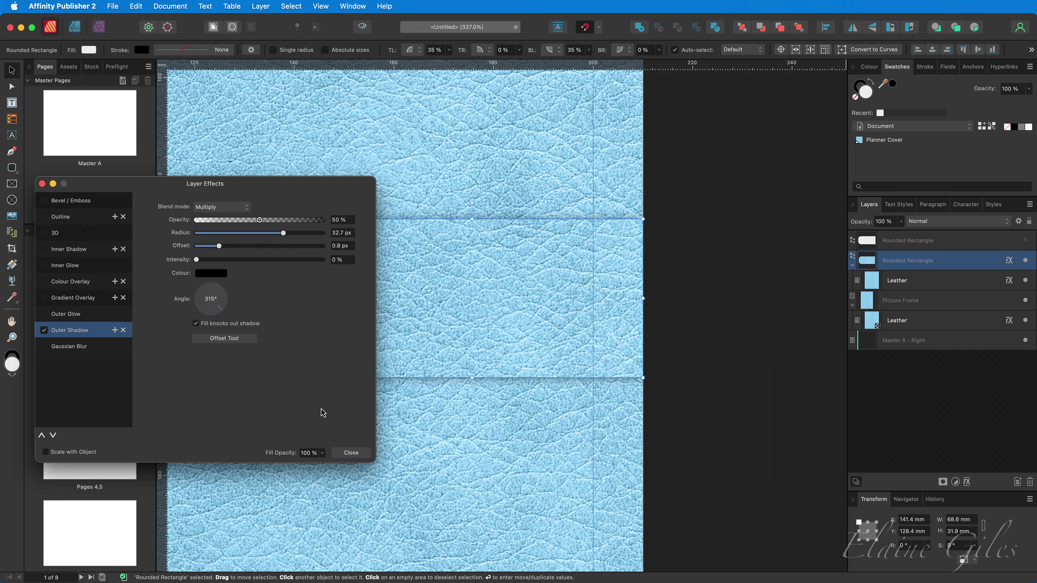
pyautogui.click(361, 454)
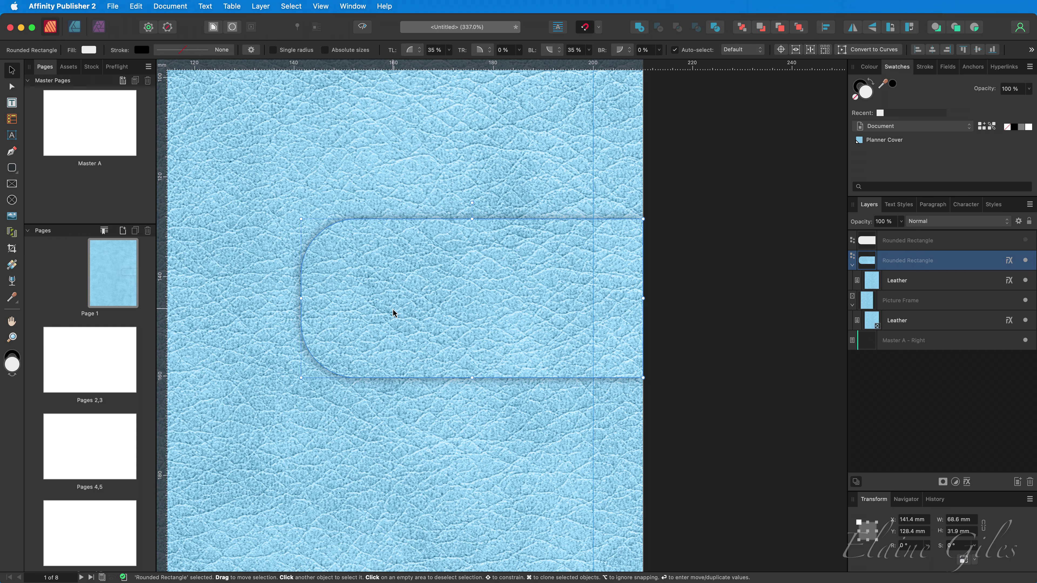
# Rename the leather-filled rounded rectangle layer as Wrap and the Picture Frame layer as Planner Cover, and collapse both layers
pyautogui.doubleClick(901, 261)
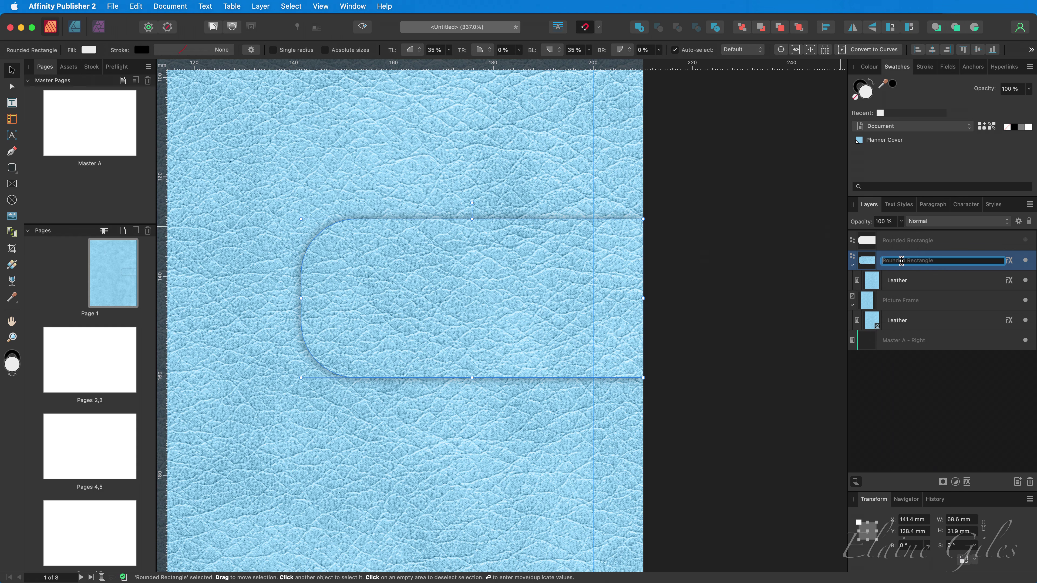
pyautogui.write('Wrap')
pyautogui.press('Return')
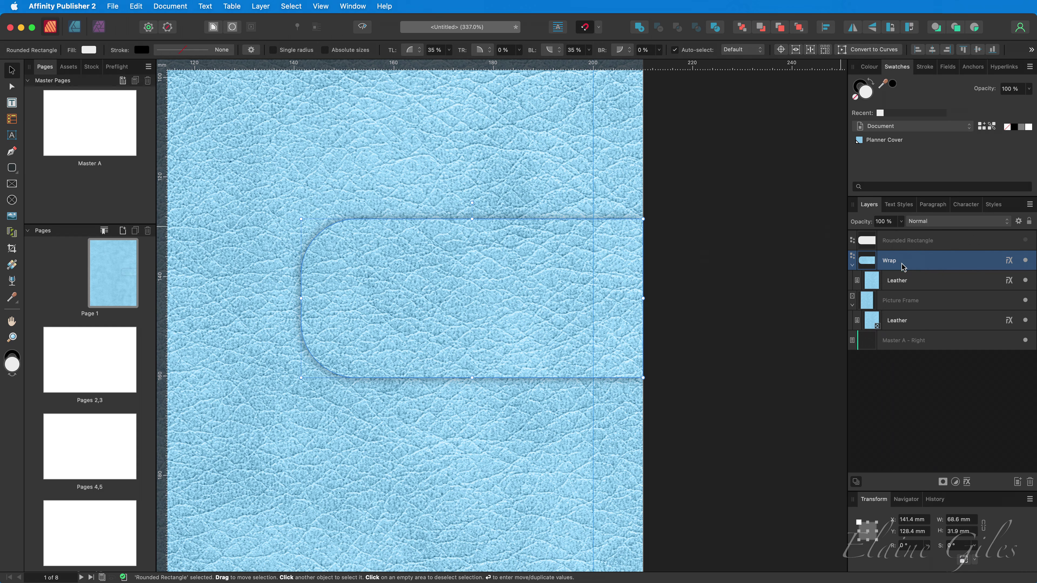
pyautogui.doubleClick(900, 302)
pyautogui.write('Planner Cover')
pyautogui.press('Return')
pyautogui.click(919, 263)
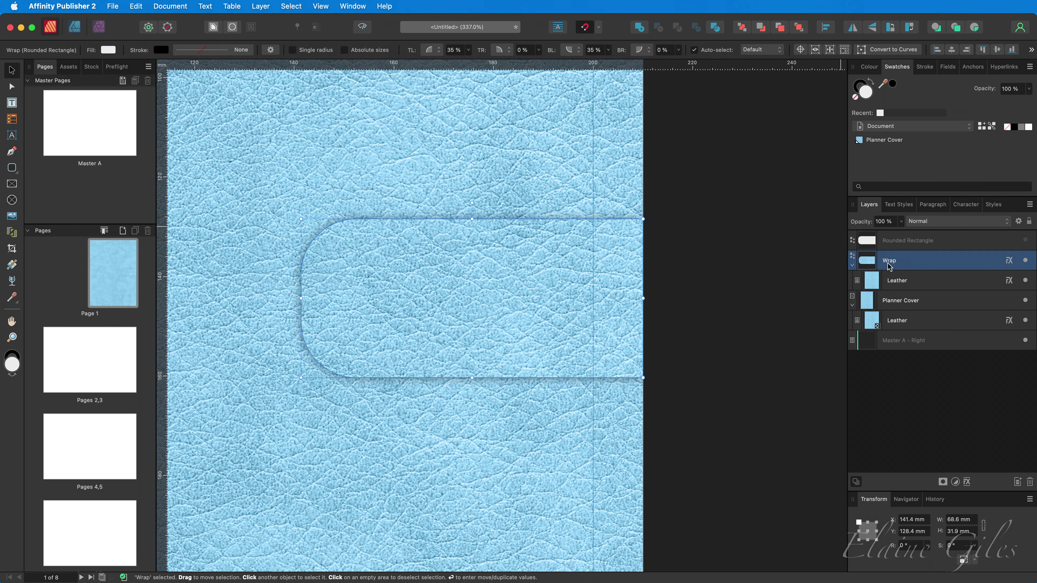
pyautogui.click(852, 265)
pyautogui.click(853, 285)
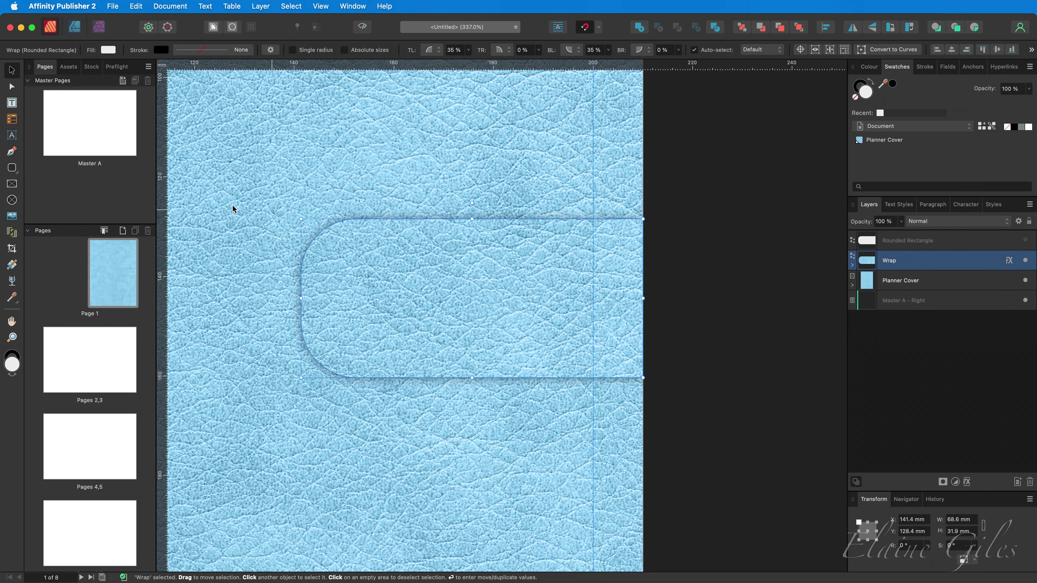
# Draw a rounded square about 16.8 mm wide on the tab and make it circular with a single 50% corner radius
pyautogui.click(18, 177)
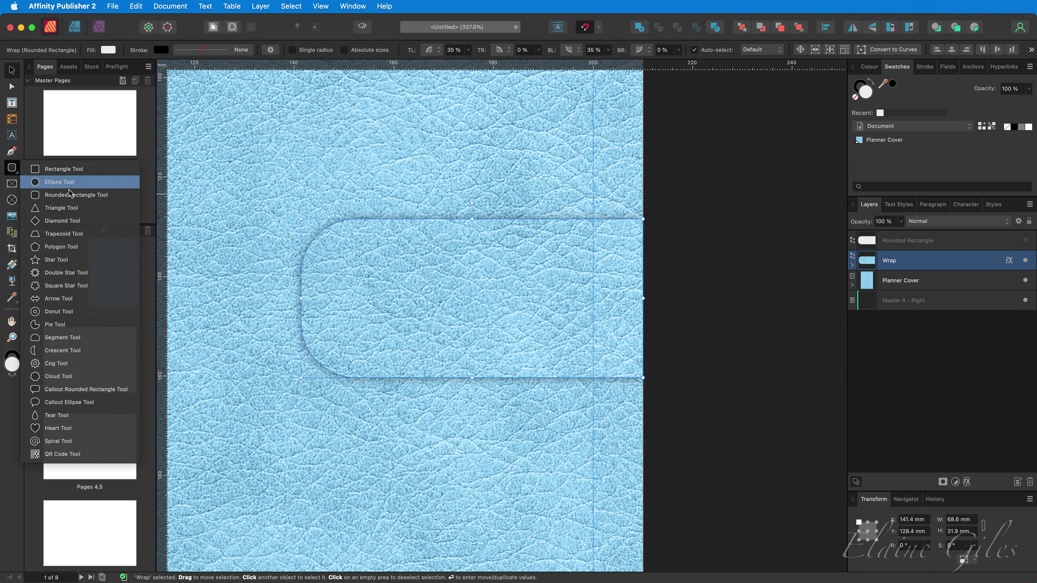
pyautogui.click(76, 198)
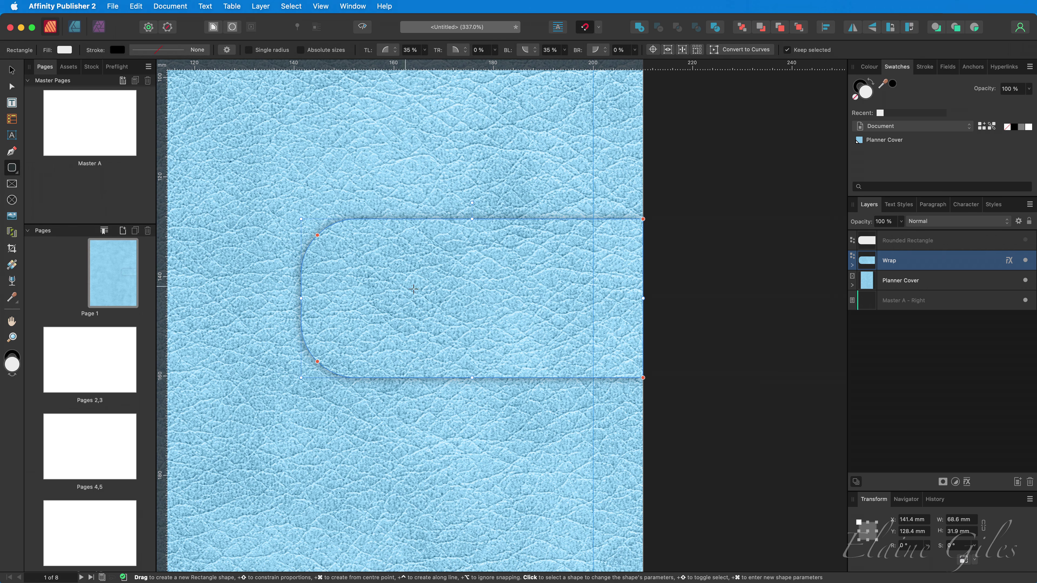
pyautogui.moveTo(336, 260); pyautogui.dragTo(423, 339)
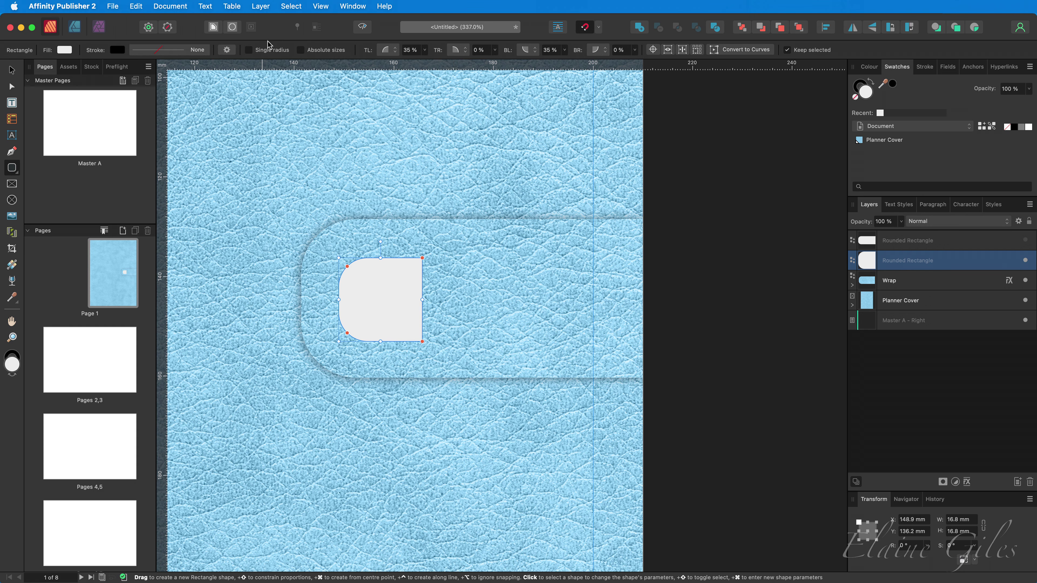
pyautogui.click(262, 51)
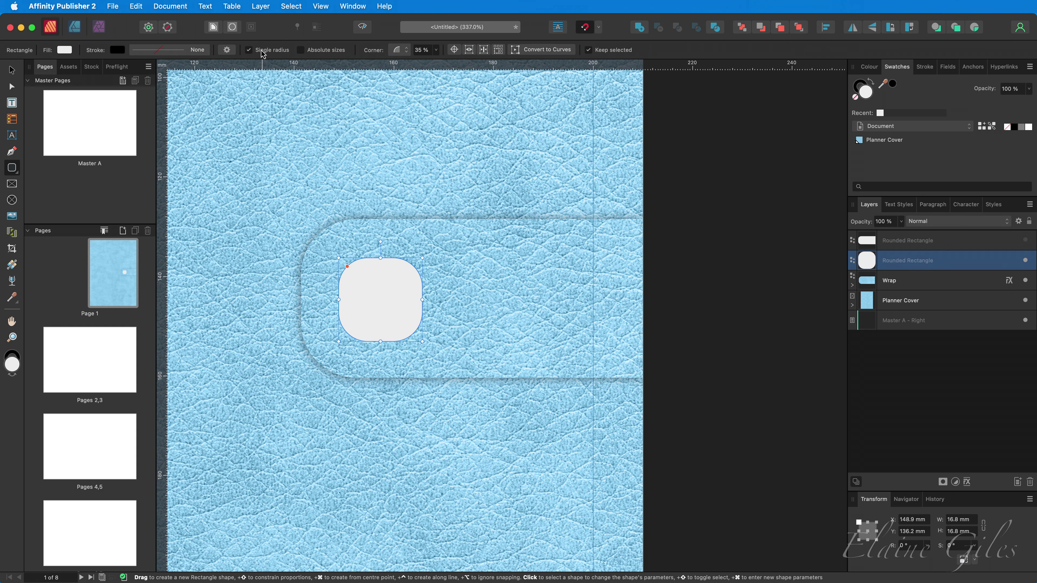
pyautogui.moveTo(347, 267); pyautogui.dragTo(364, 285)
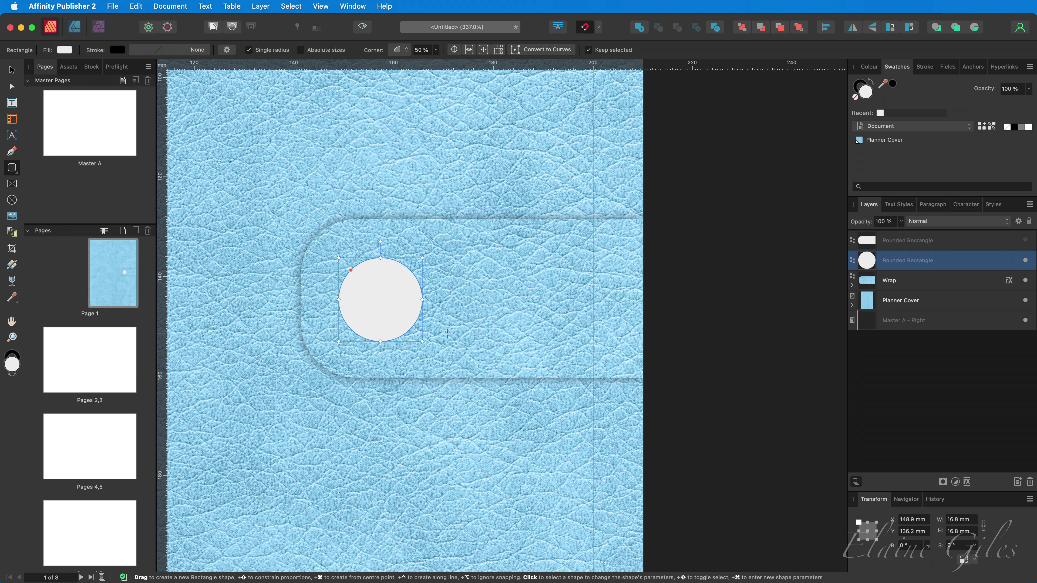
# Enlarge the circle to 20 mm and centre it vertically near the rounded end of the tab
pyautogui.moveTo(422, 341); pyautogui.dragTo(439, 356)
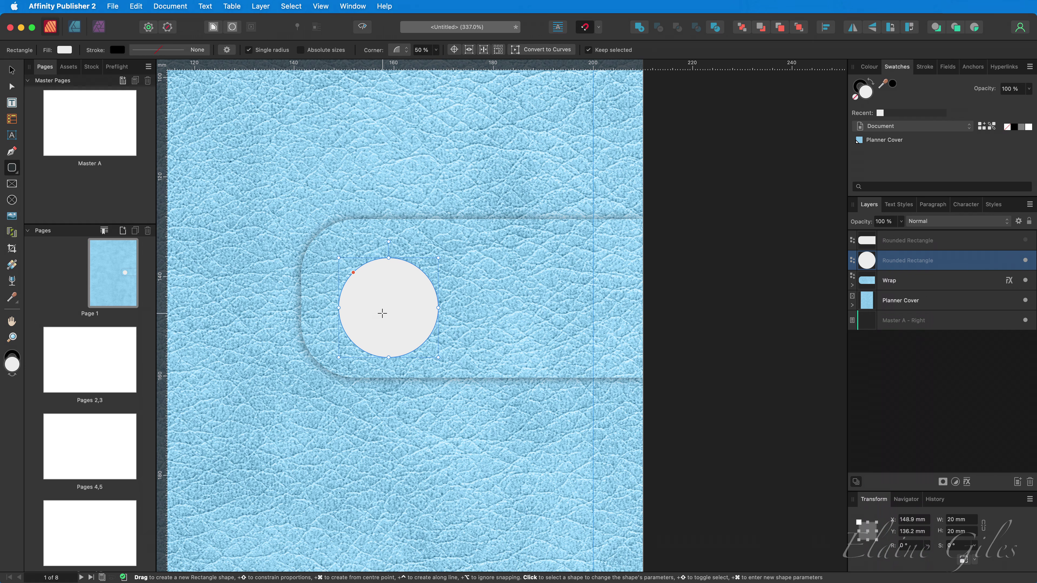
pyautogui.press('v')
pyautogui.moveTo(382, 310); pyautogui.dragTo(377, 310)
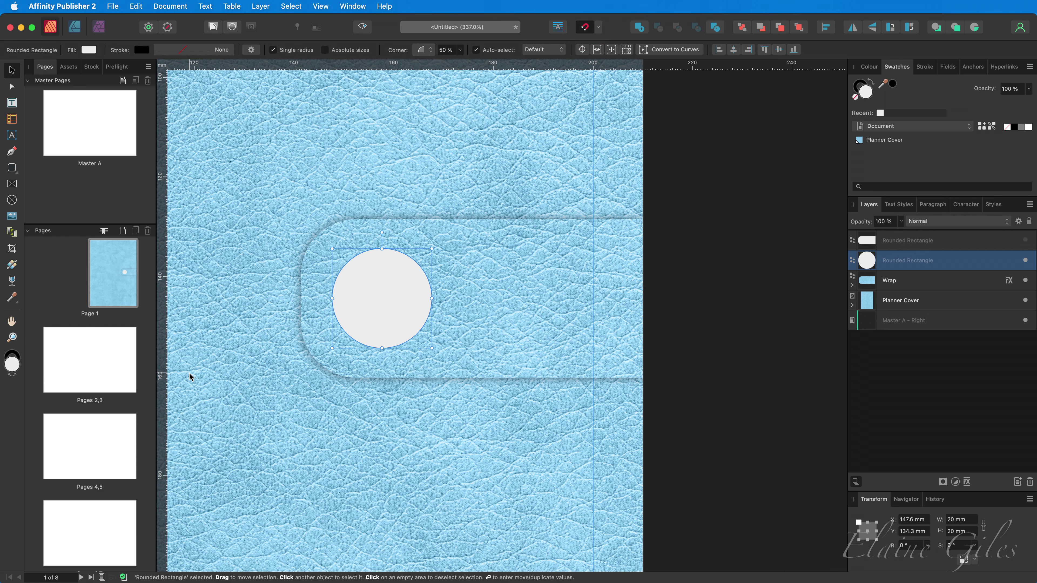
# Create a global colour from the circle's fill and edit it to the near-black hex value 261819
pyautogui.click(990, 127)
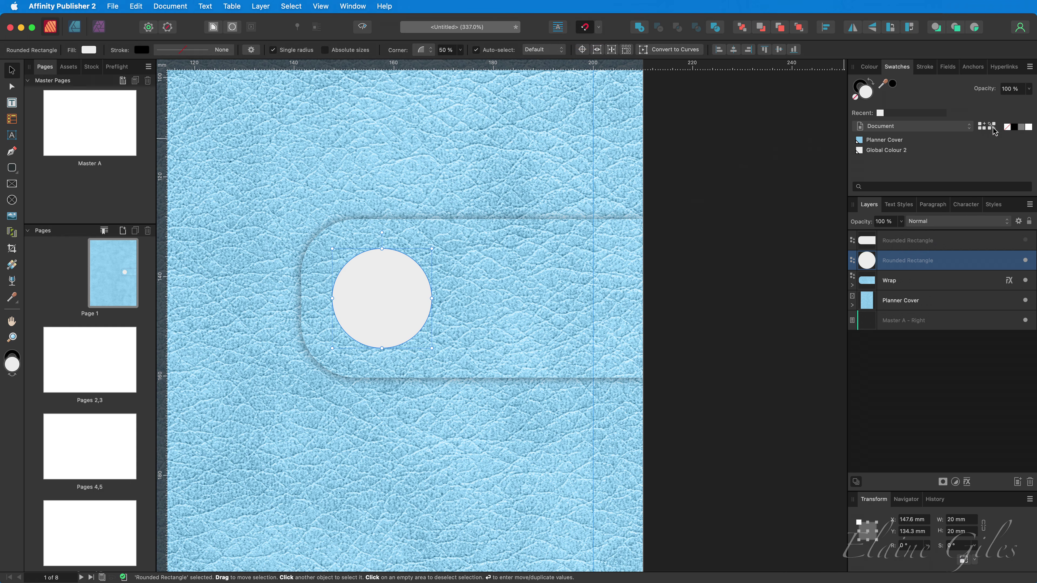
pyautogui.rightClick(889, 151)
pyautogui.click(918, 160)
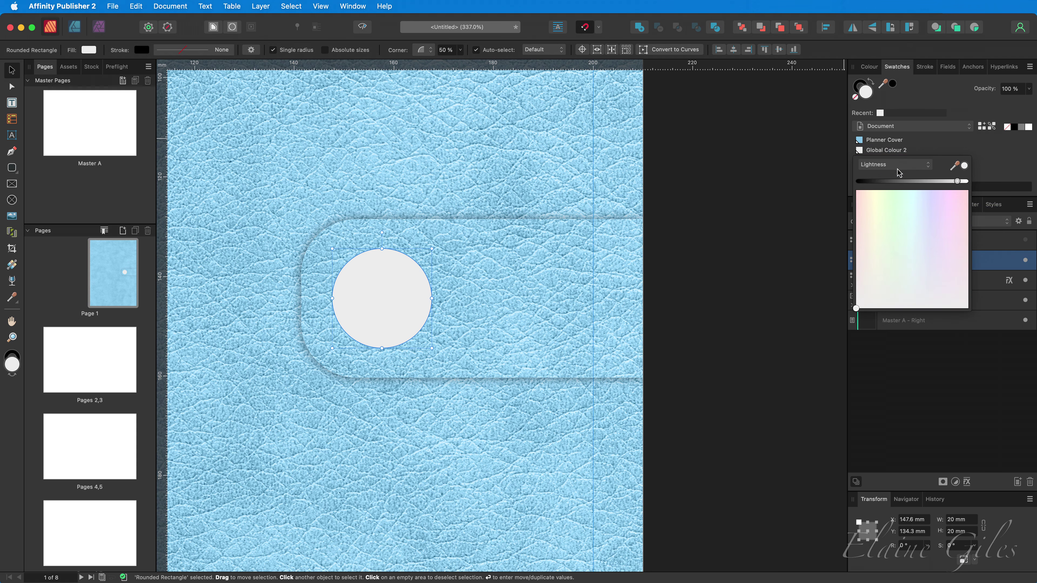
pyautogui.click(898, 167)
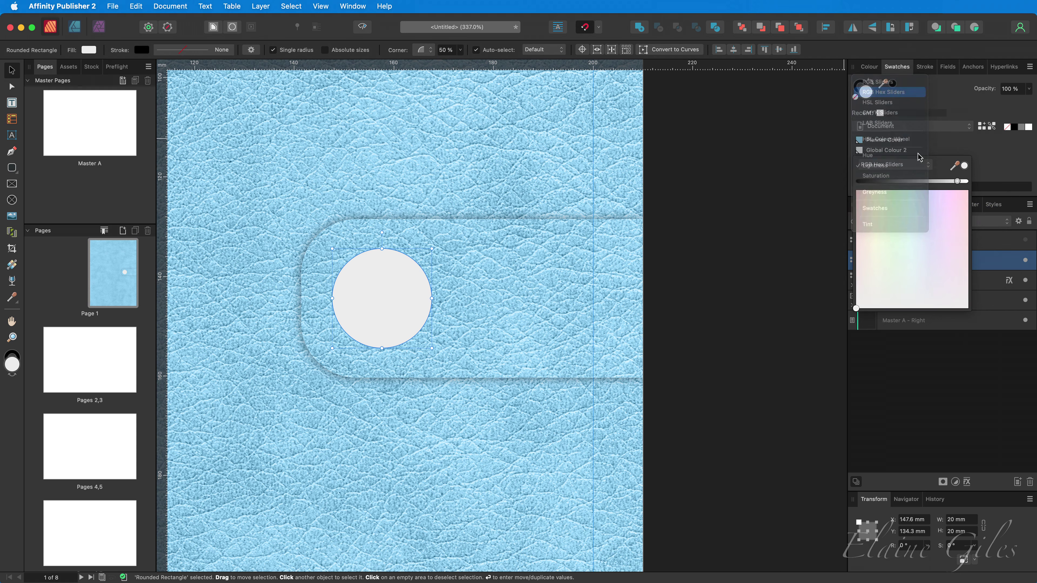
pyautogui.moveTo(937, 191); pyautogui.dragTo(874, 195)
pyautogui.moveTo(937, 203); pyautogui.dragTo(874, 206)
pyautogui.moveTo(938, 184); pyautogui.dragTo(878, 189)
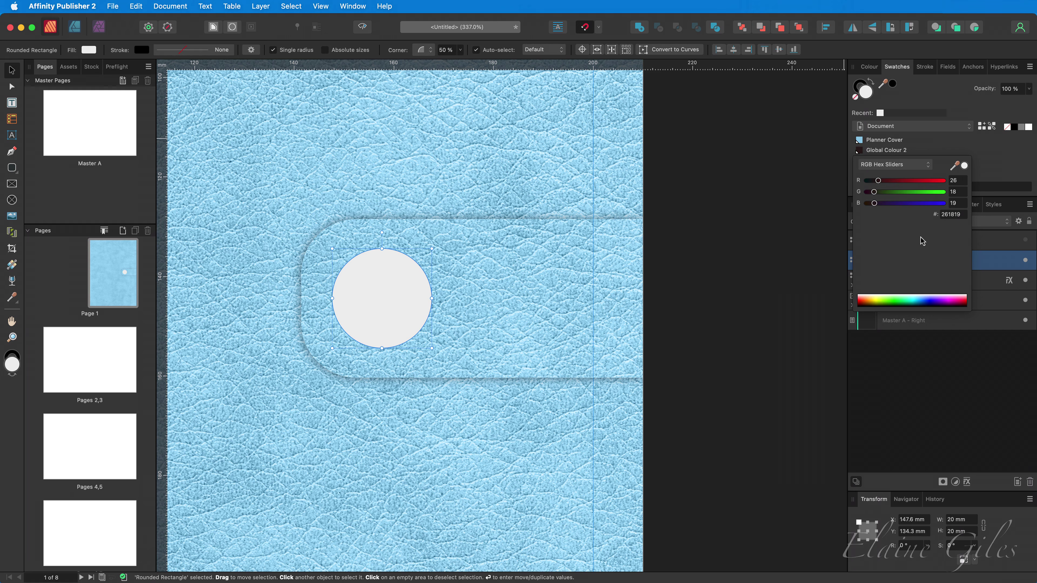
pyautogui.click(964, 364)
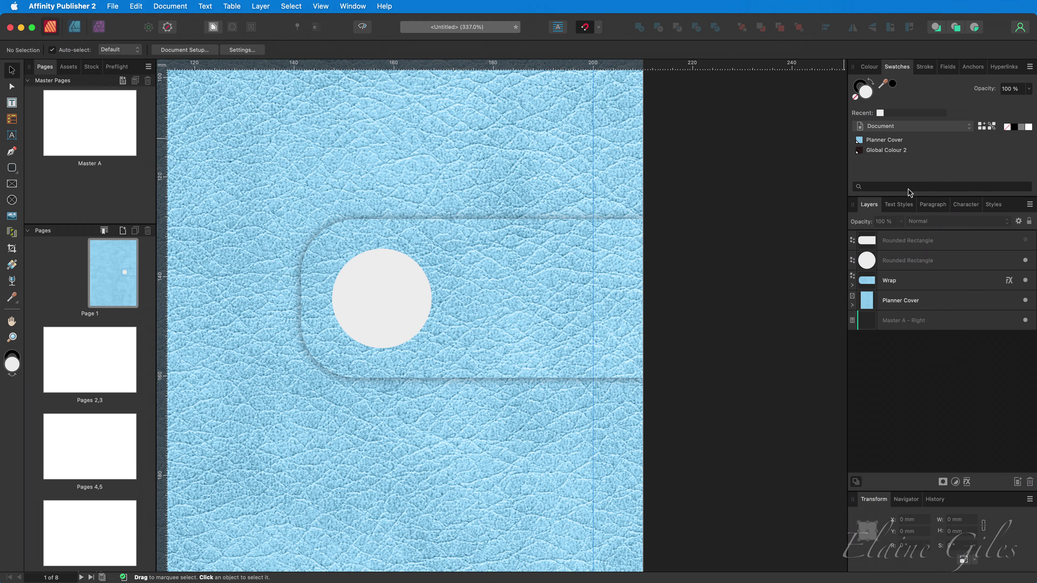
# Rename the new global colour as Snap and apply it to the circle's fill
pyautogui.rightClick(893, 151)
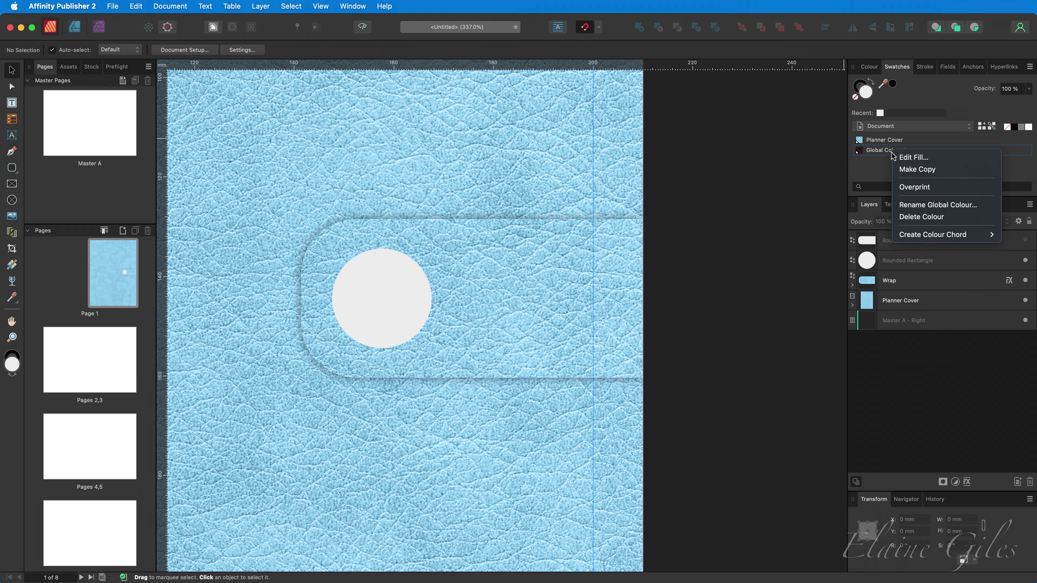
pyautogui.click(915, 204)
pyautogui.write('Snap')
pyautogui.press('Return')
pyautogui.click(370, 307)
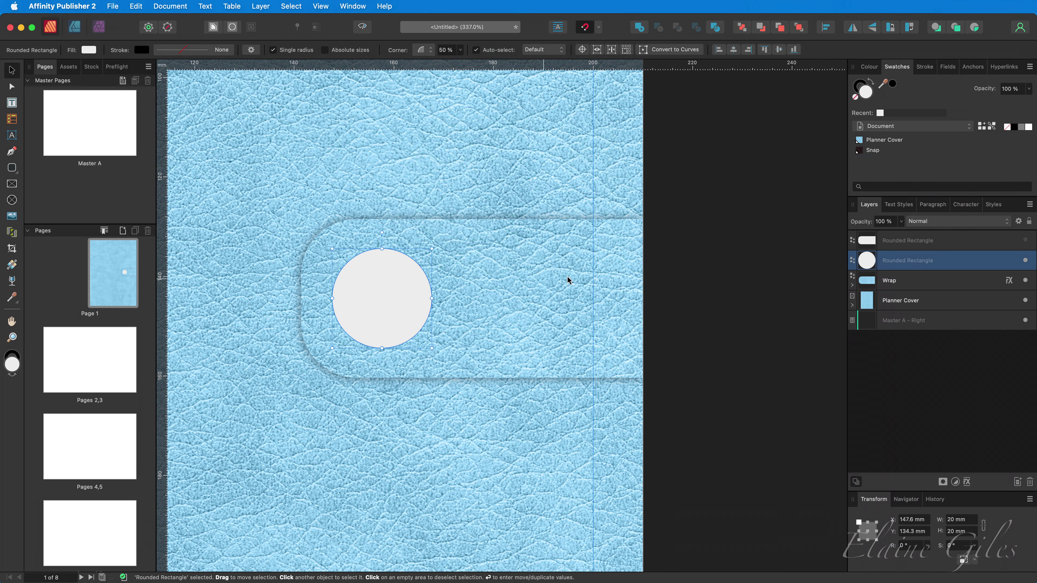
pyautogui.click(882, 150)
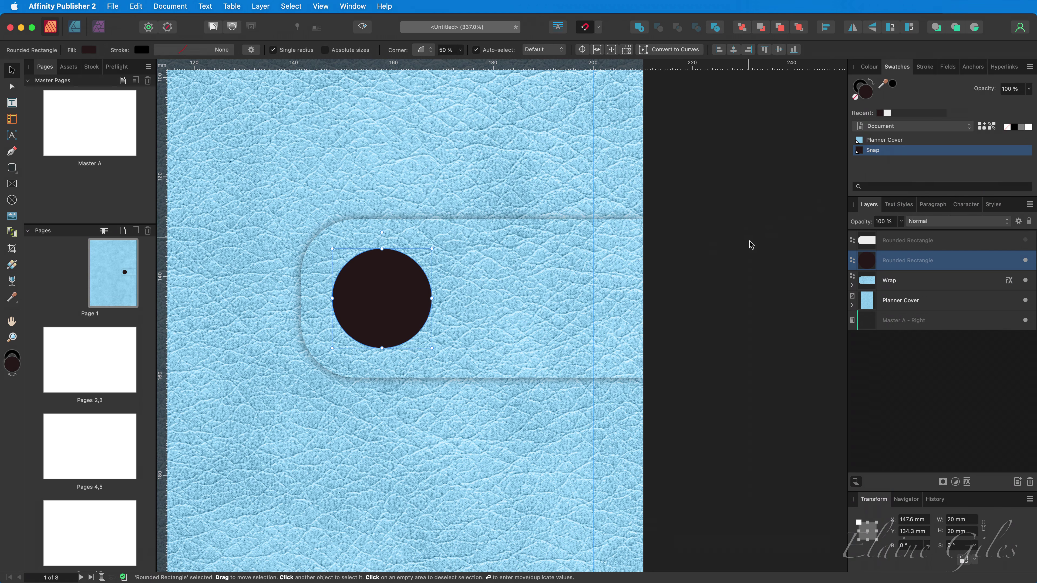
# Add a 3D effect to the circle with a 10 px radius and upper-left lighting at 129.4° azimuth and 35.6° elevation
pyautogui.click(967, 482)
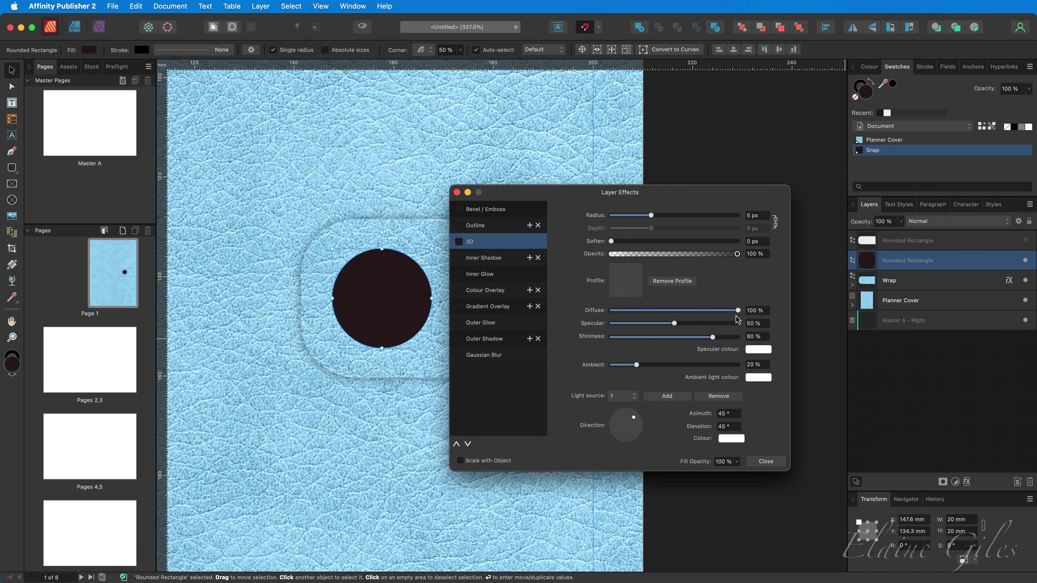
pyautogui.click(459, 242)
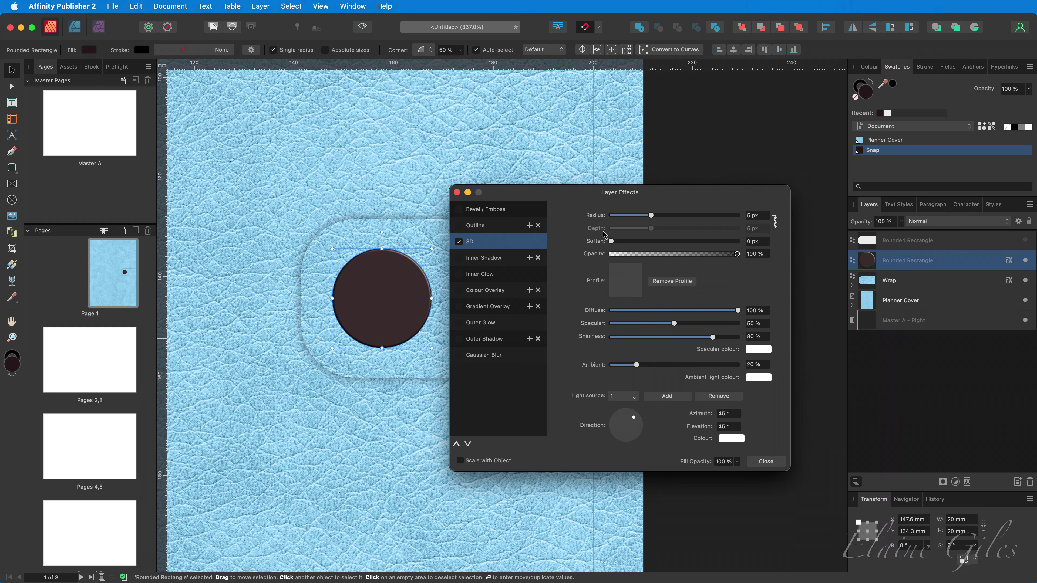
pyautogui.tripleClick(757, 215)
pyautogui.write('10')
pyautogui.press('Return')
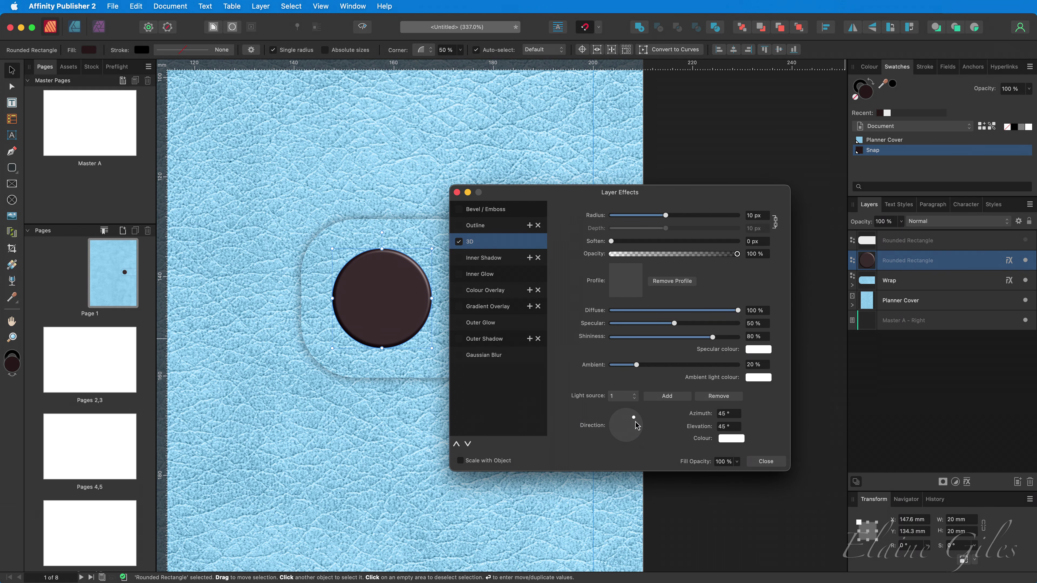
pyautogui.moveTo(633, 421); pyautogui.dragTo(618, 416)
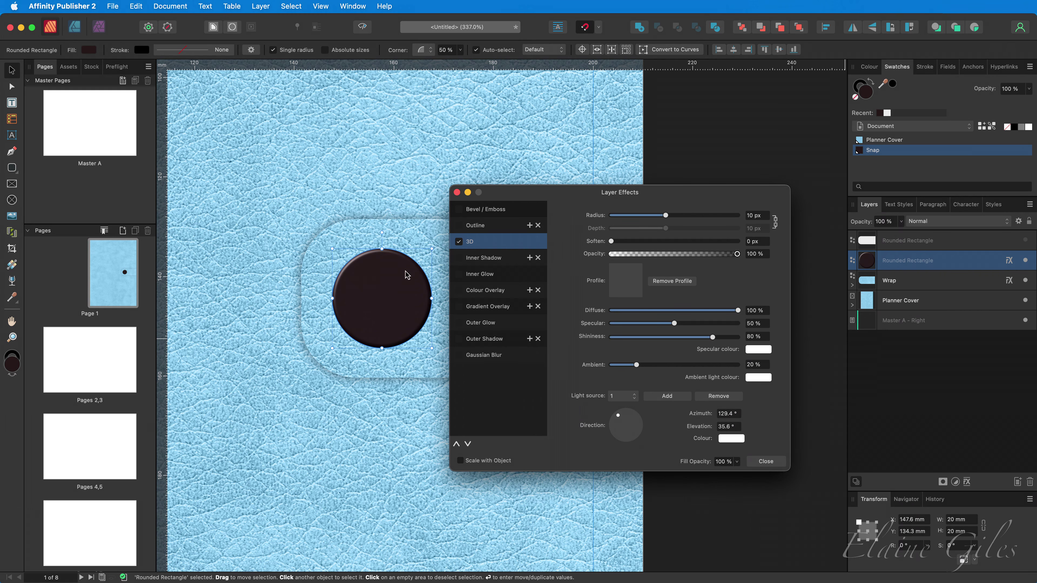
# Add a Pillow Bevel / Emboss effect to the circle with a radius of 10 px
pyautogui.click(498, 210)
pyautogui.click(463, 212)
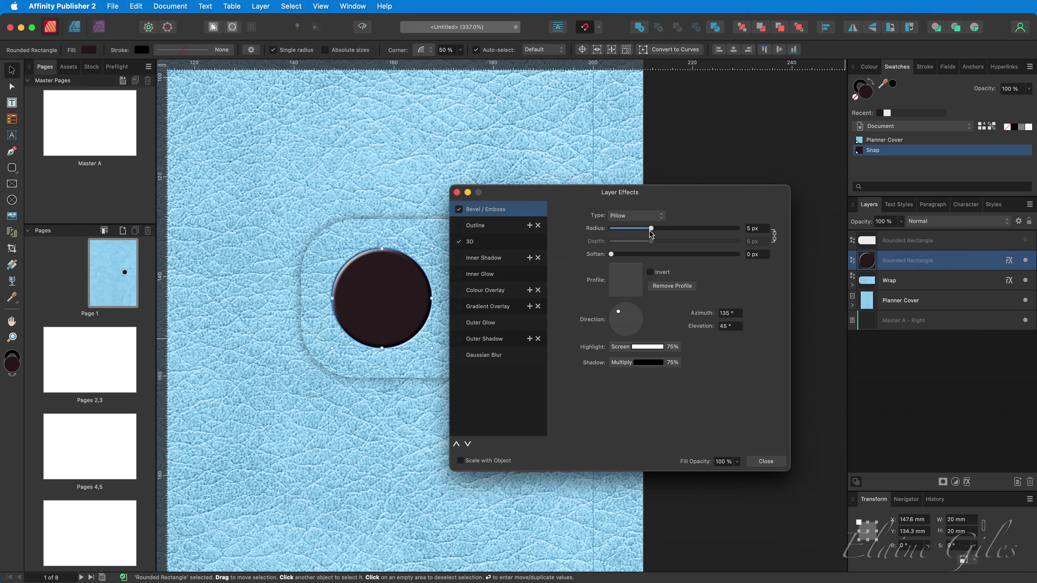
pyautogui.moveTo(651, 229); pyautogui.dragTo(662, 231)
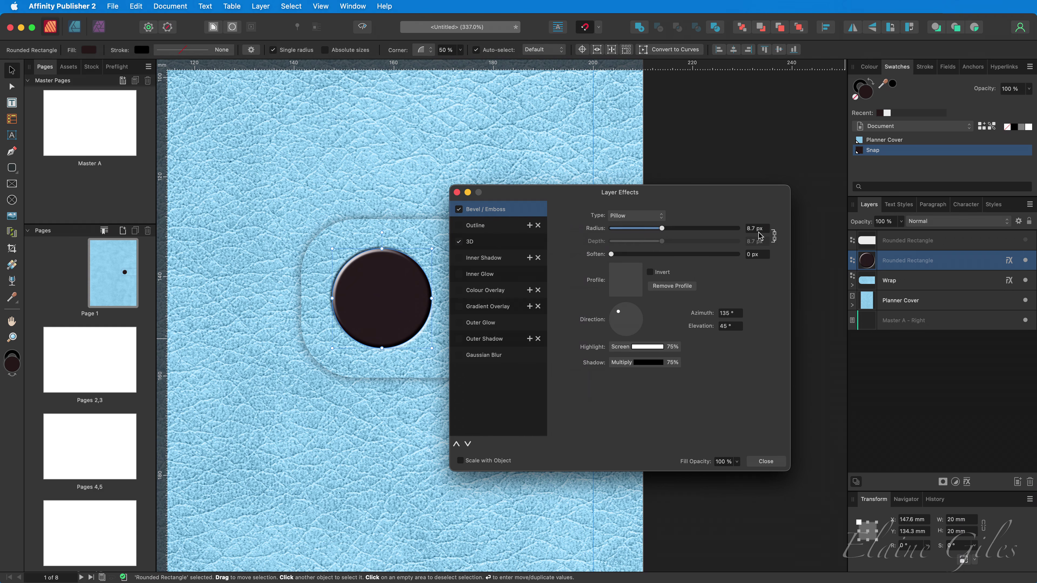
pyautogui.click(754, 228)
pyautogui.write('10')
pyautogui.press('Tab')
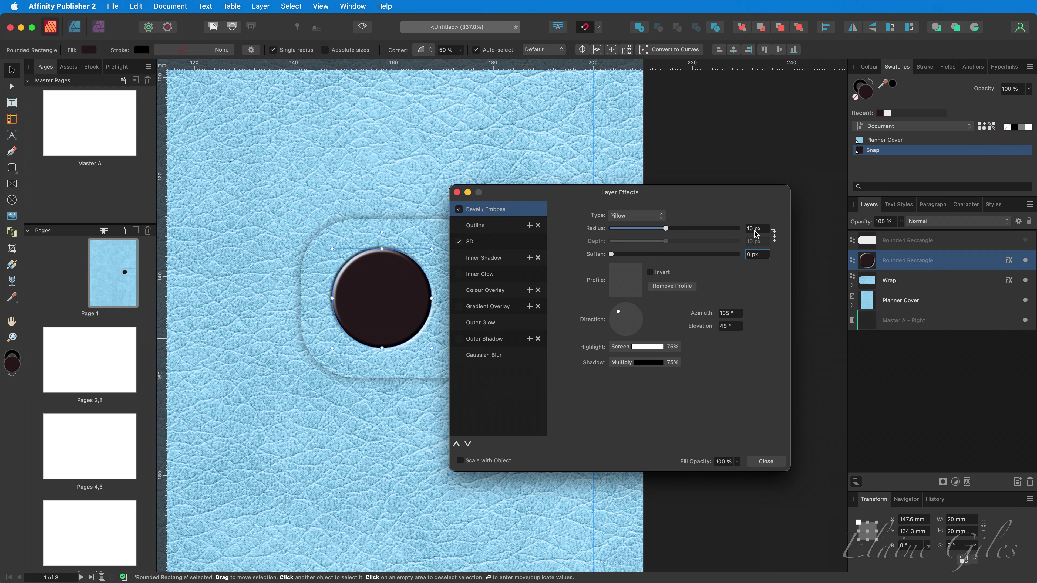
pyautogui.click(778, 463)
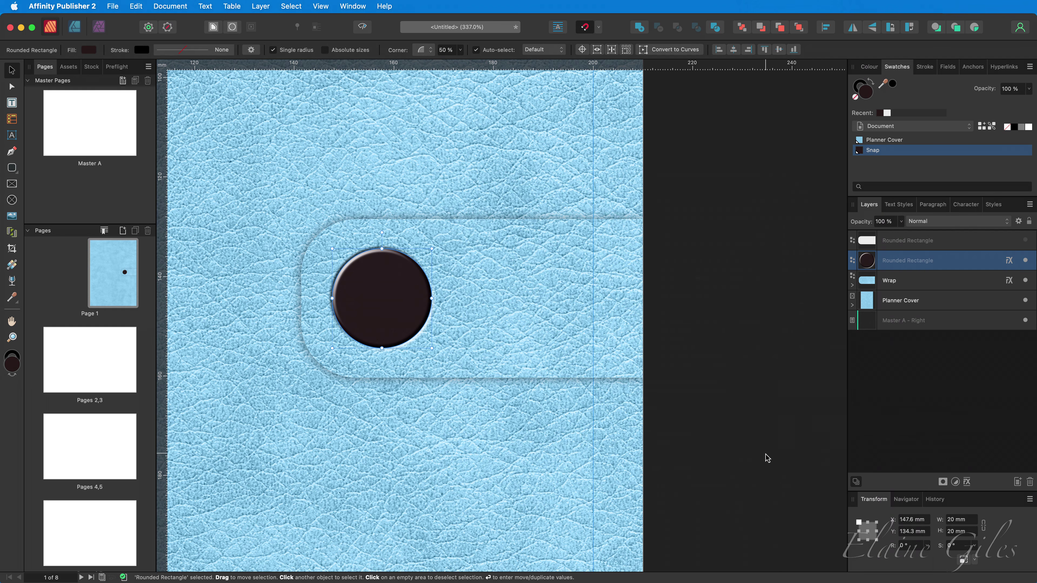
# Draw a crescent about 17.4 mm in size beside the dark circle and fill it with white
pyautogui.click(17, 175)
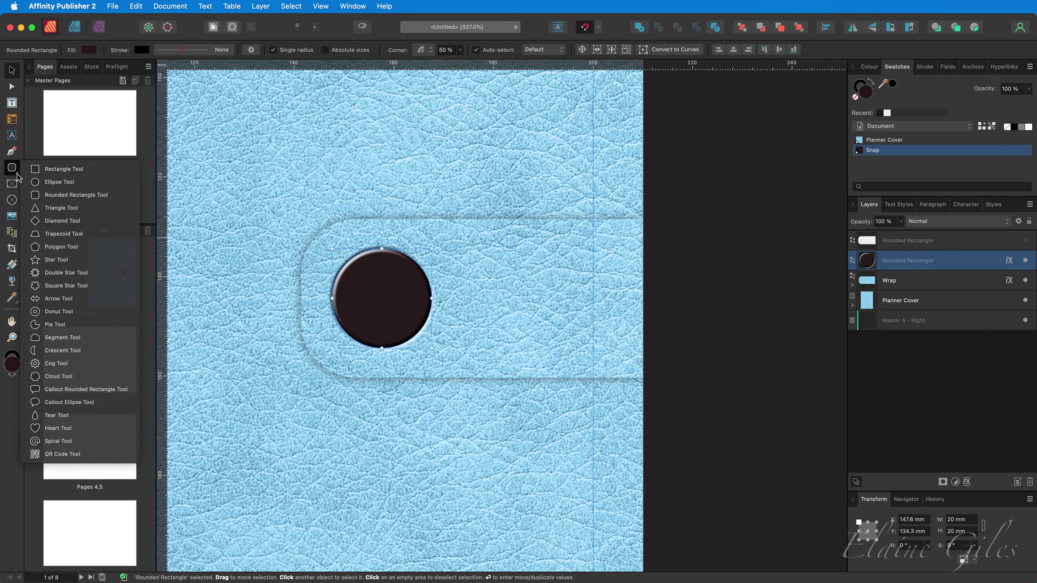
pyautogui.click(107, 350)
pyautogui.moveTo(471, 248); pyautogui.dragTo(551, 342)
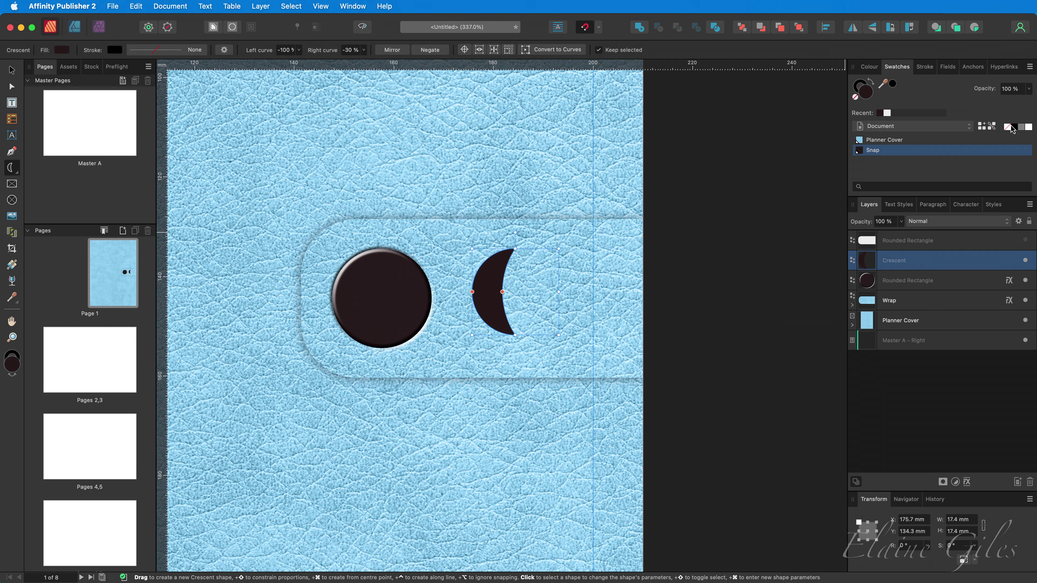
pyautogui.click(1029, 127)
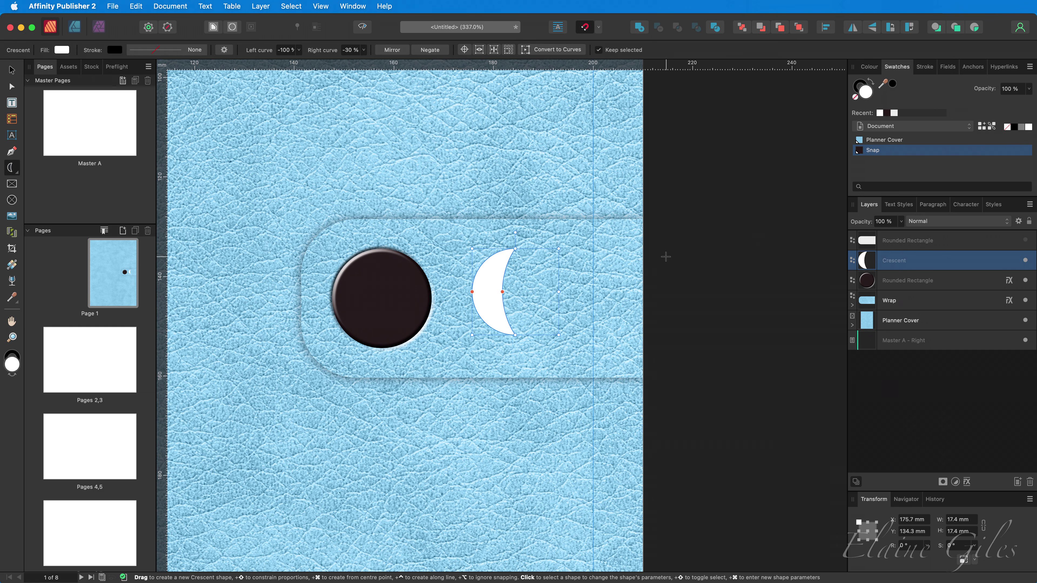
# Fit the crescent inside the dark circle at 17.7 mm high and rotate it 45° clockwise
pyautogui.press('v')
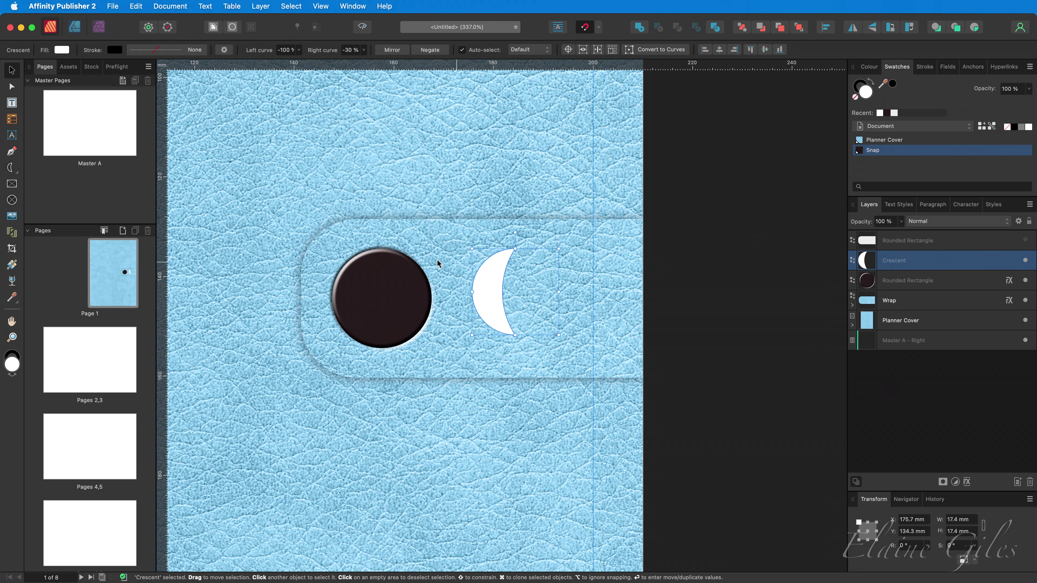
pyautogui.moveTo(491, 286); pyautogui.dragTo(356, 293)
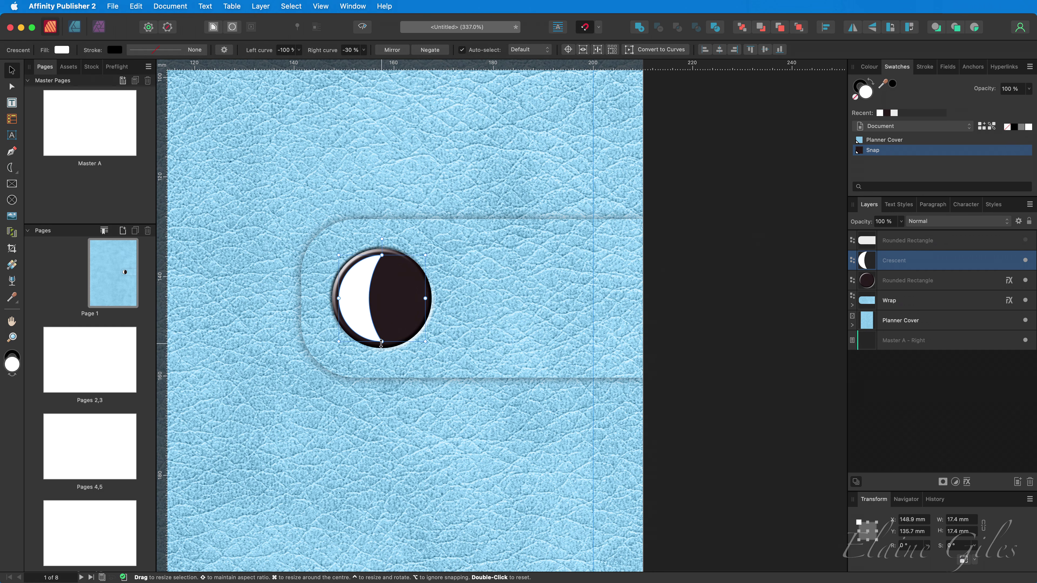
pyautogui.moveTo(382, 341); pyautogui.dragTo(382, 344)
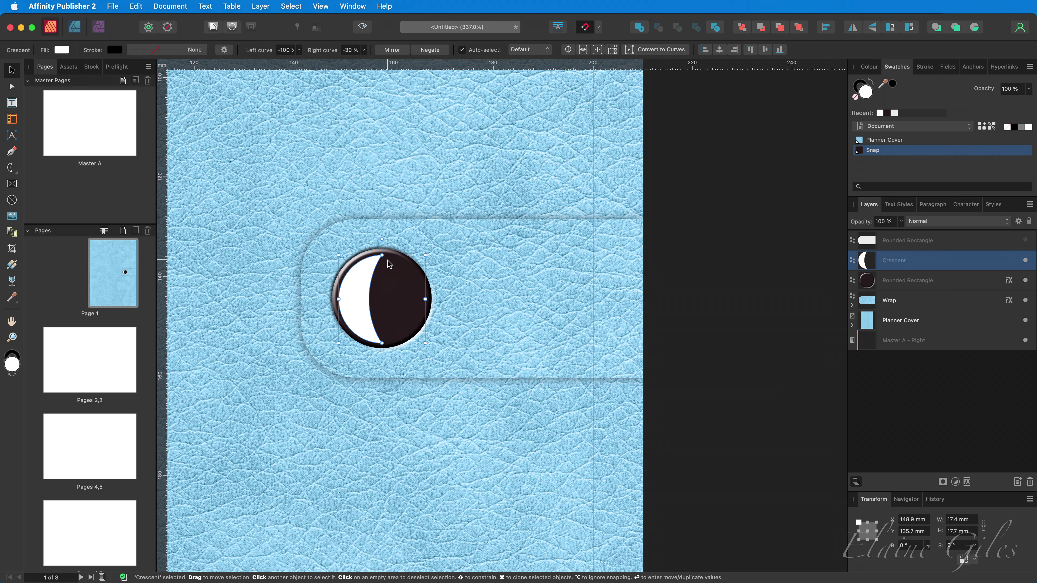
pyautogui.moveTo(358, 289); pyautogui.dragTo(359, 288)
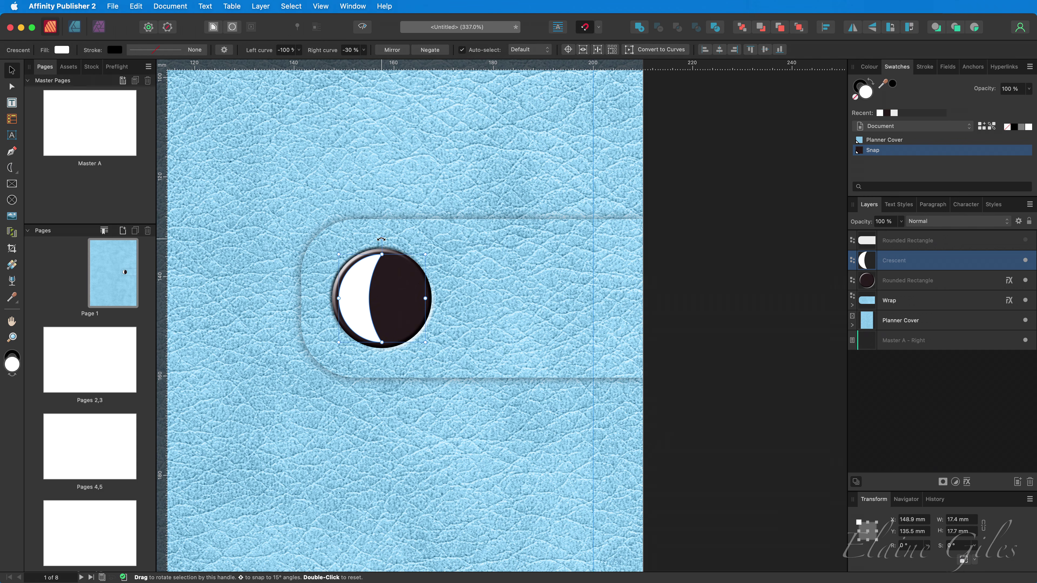
pyautogui.moveTo(381, 239); pyautogui.dragTo(418, 266)
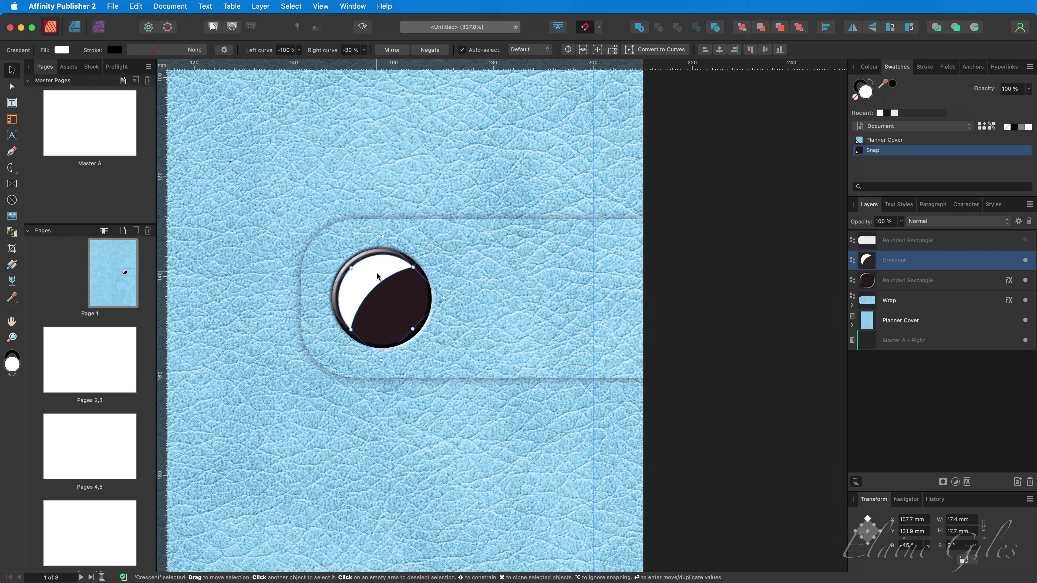
# Apply a linear transparency gradient to the white crescent, fading from its outer upper-left edge towards the circle's centre
pyautogui.click(12, 281)
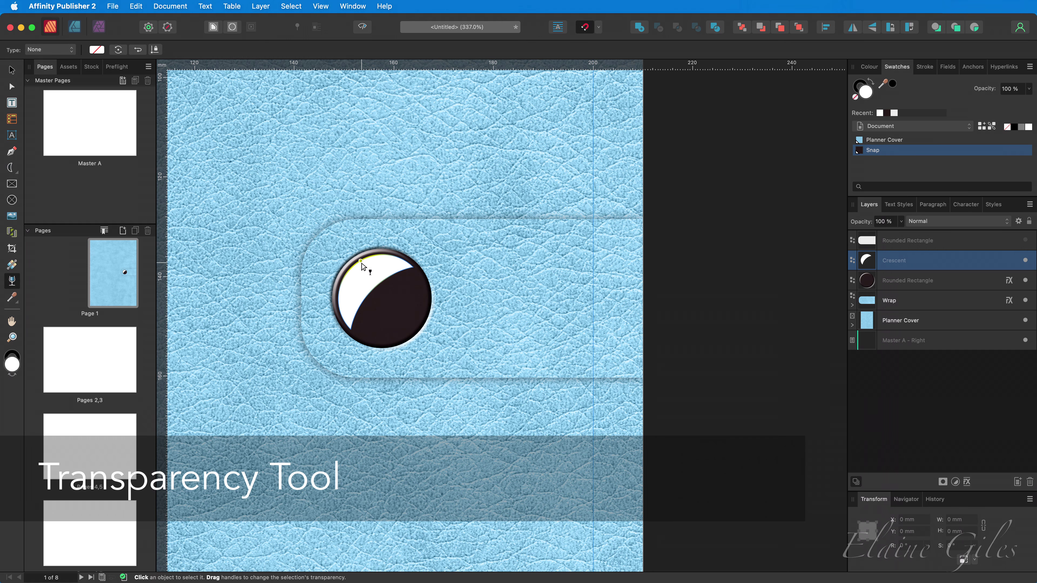
pyautogui.moveTo(361, 262); pyautogui.dragTo(379, 280)
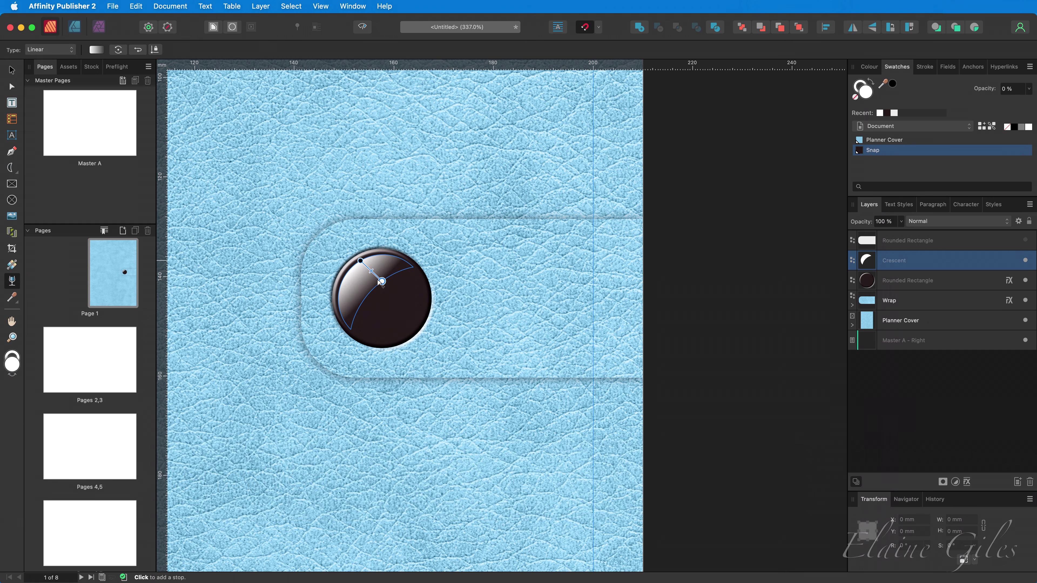
pyautogui.press('v')
pyautogui.click(719, 324)
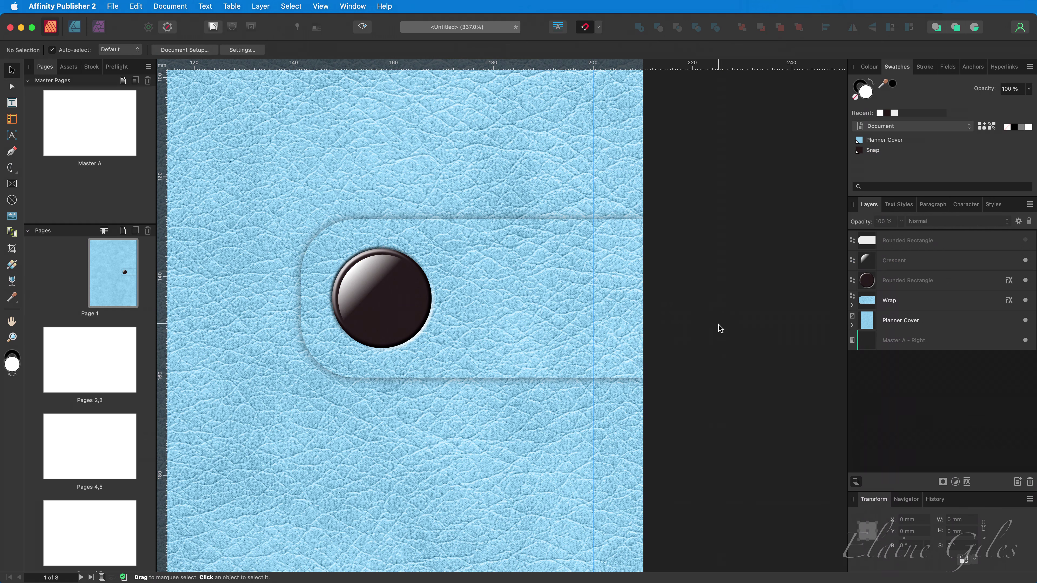
# Group the dark circle with the crescent highlight and name the group Snap
pyautogui.click(906, 282)
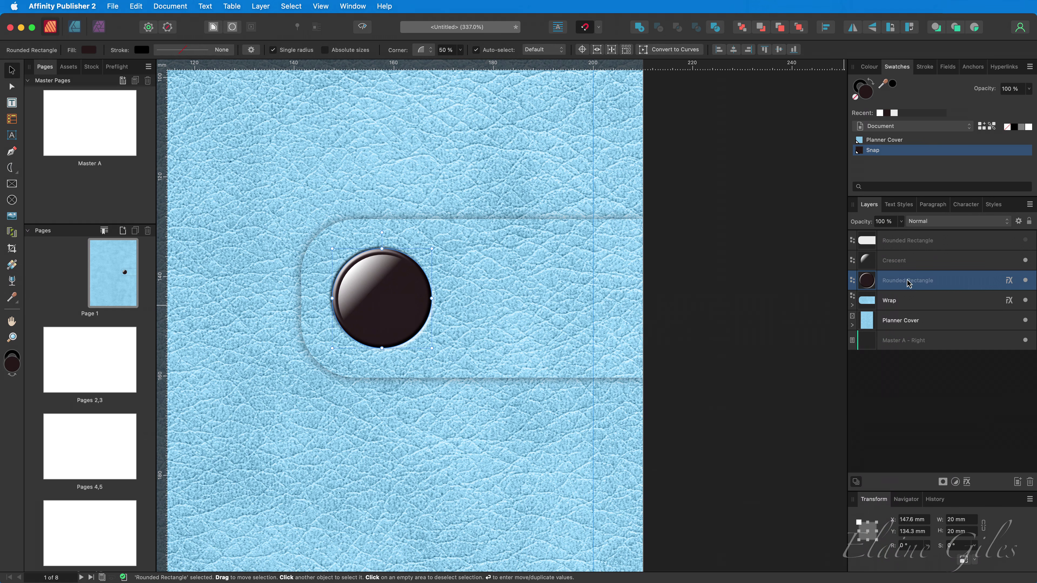
pyautogui.keyDown('shift'); pyautogui.click(909, 269); pyautogui.keyUp('shift')
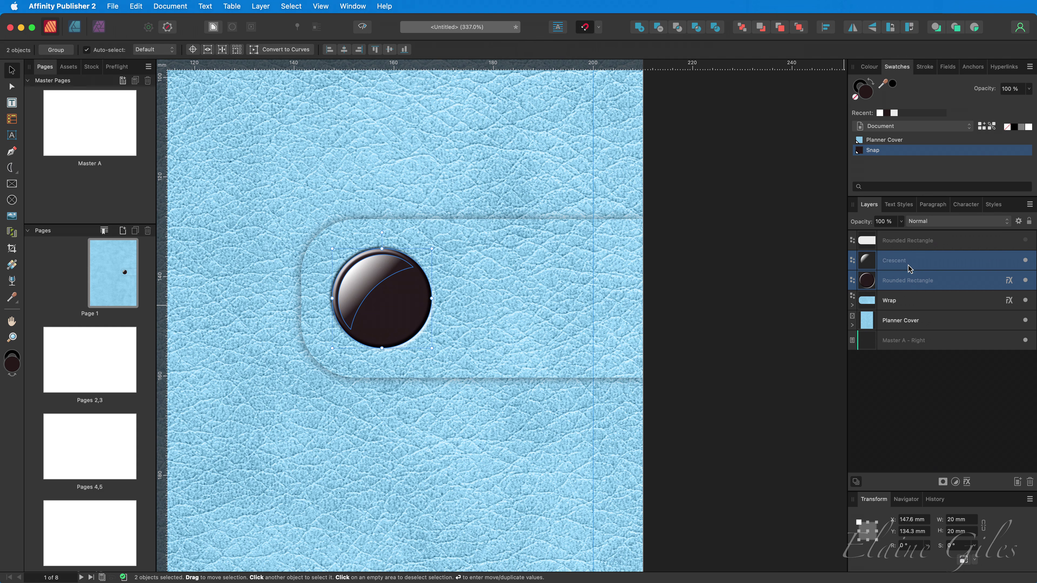
pyautogui.press('super+g')
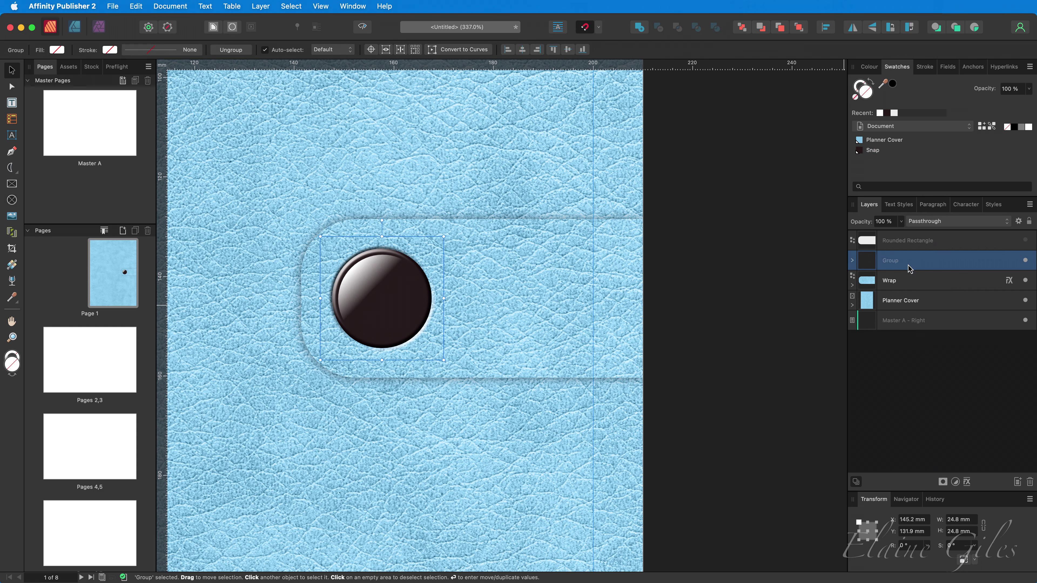
pyautogui.doubleClick(892, 261)
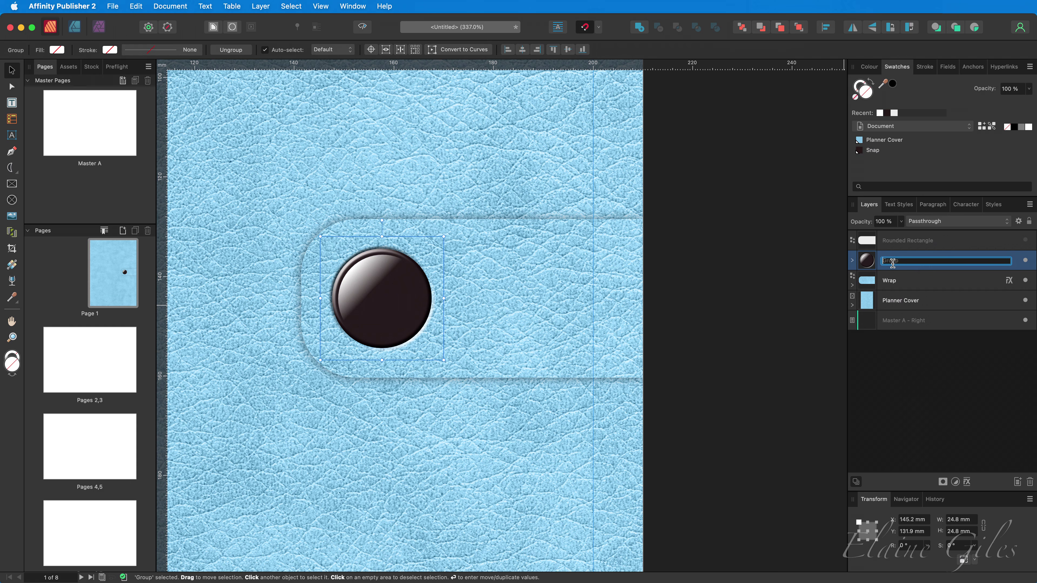
pyautogui.write('Snap')
pyautogui.press('Return')
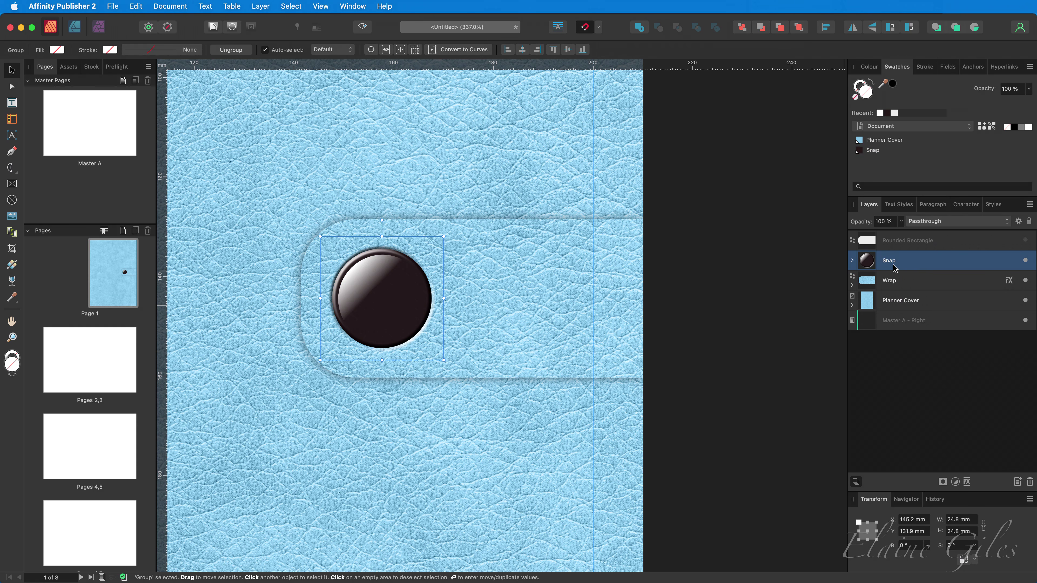
# Group the Snap group with the Wrap layer and name the new group Clasp
pyautogui.keyDown('shift'); pyautogui.click(906, 282); pyautogui.keyUp('shift')
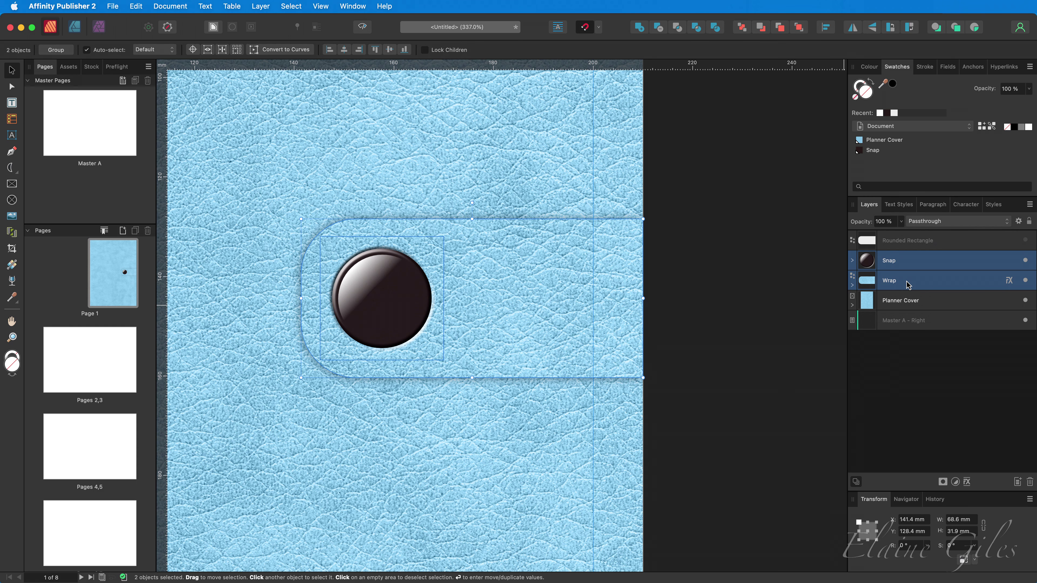
pyautogui.press('super+g')
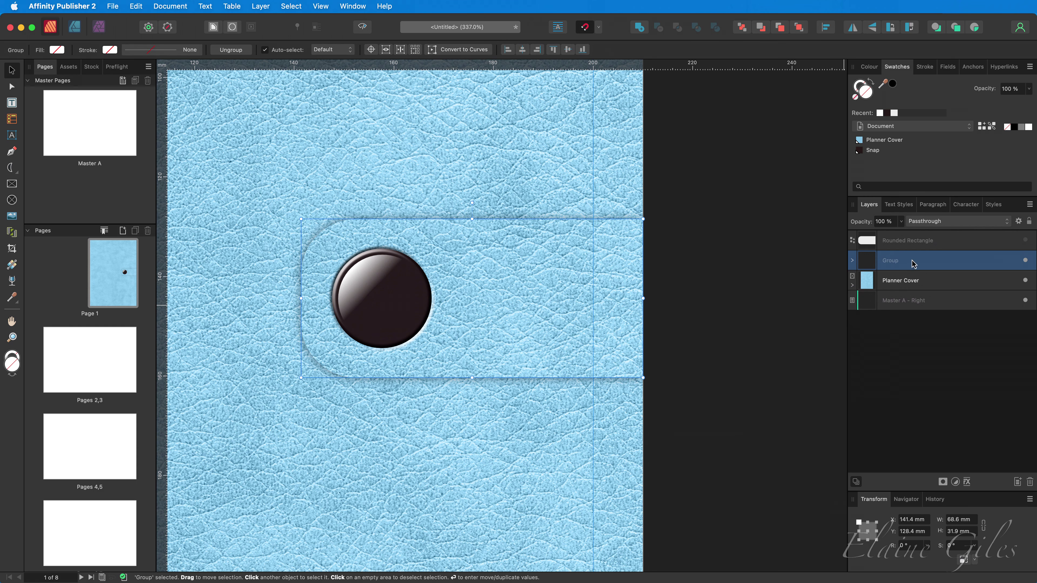
pyautogui.doubleClick(891, 263)
pyautogui.write('Clasp')
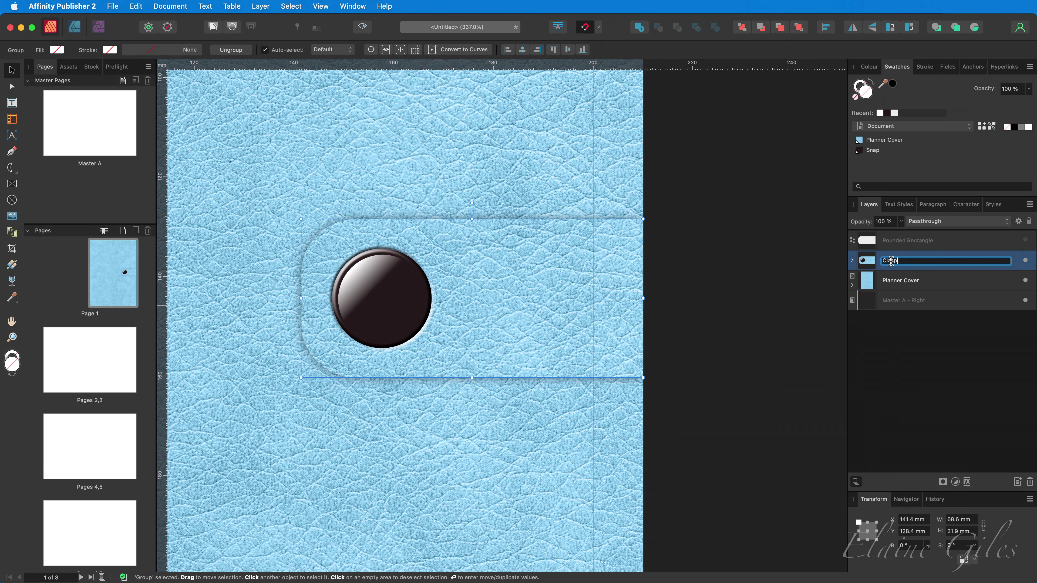
pyautogui.press('Return')
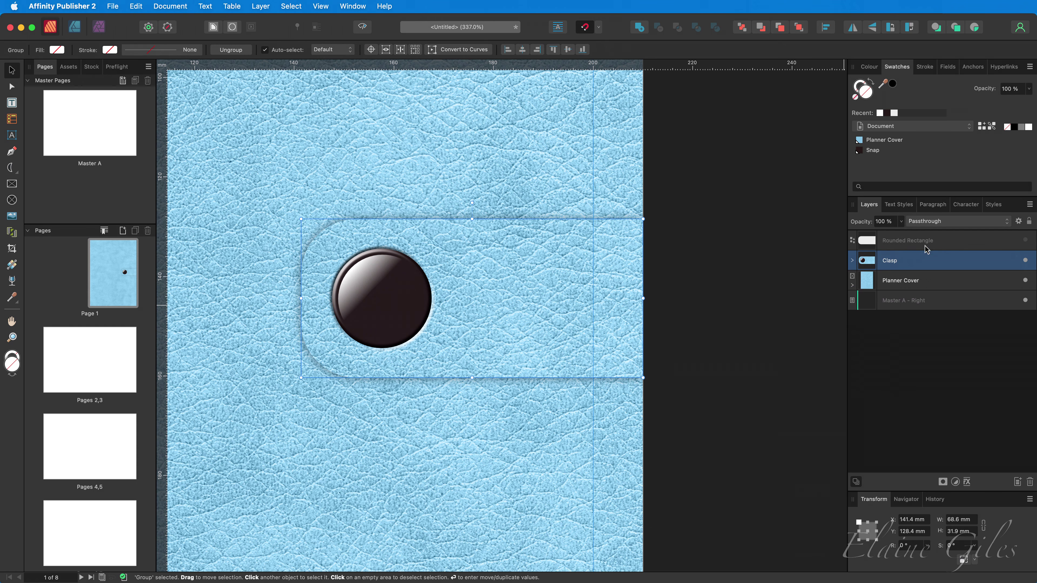
# Show the hidden rounded rectangle and inset its upper, lower and rounded edges to about 66.3 × 28.1 mm inside the closure tab
pyautogui.click(956, 243)
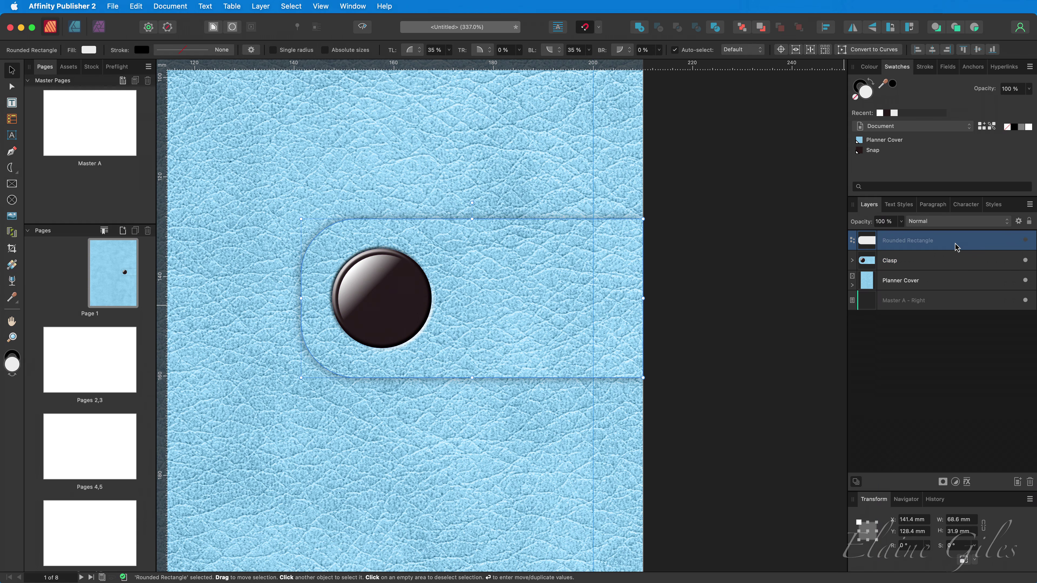
pyautogui.click(1025, 240)
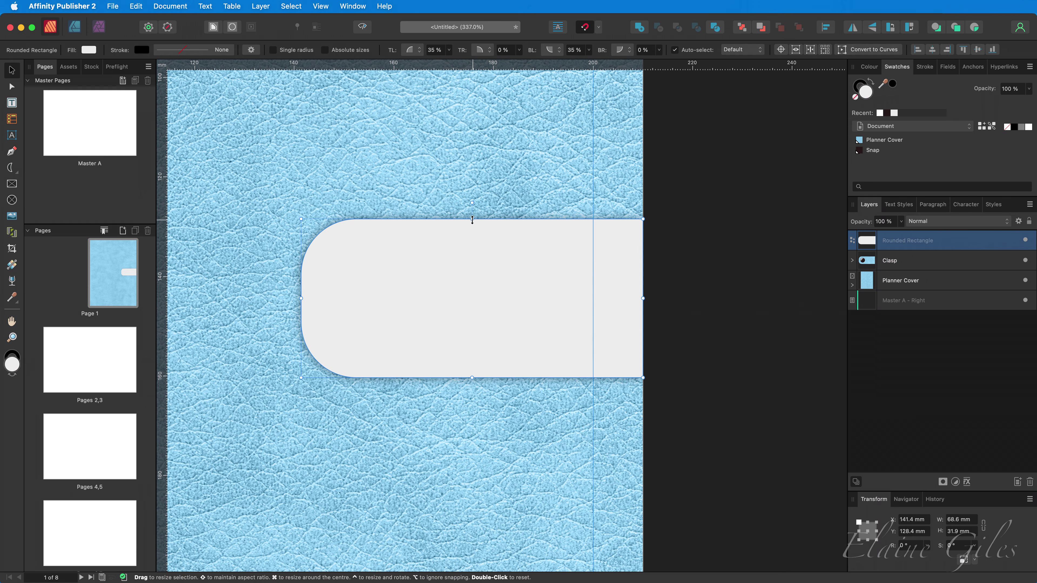
pyautogui.moveTo(472, 222); pyautogui.dragTo(473, 229)
pyautogui.moveTo(472, 376); pyautogui.dragTo(474, 368)
pyautogui.moveTo(301, 299); pyautogui.dragTo(314, 299)
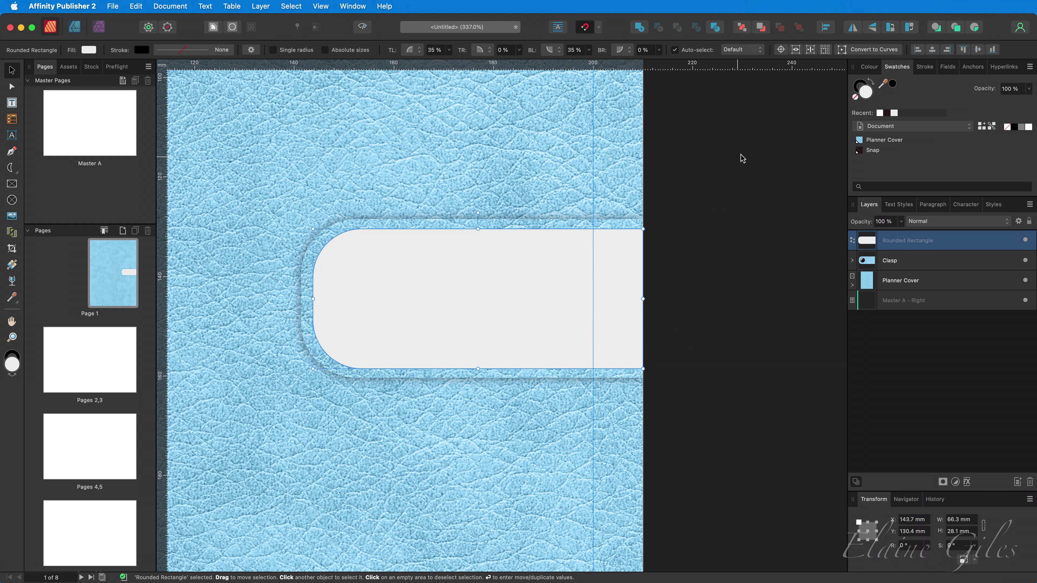
# Remove the rounded rectangle's fill and give it a solid 3 pt stroke
pyautogui.click(855, 98)
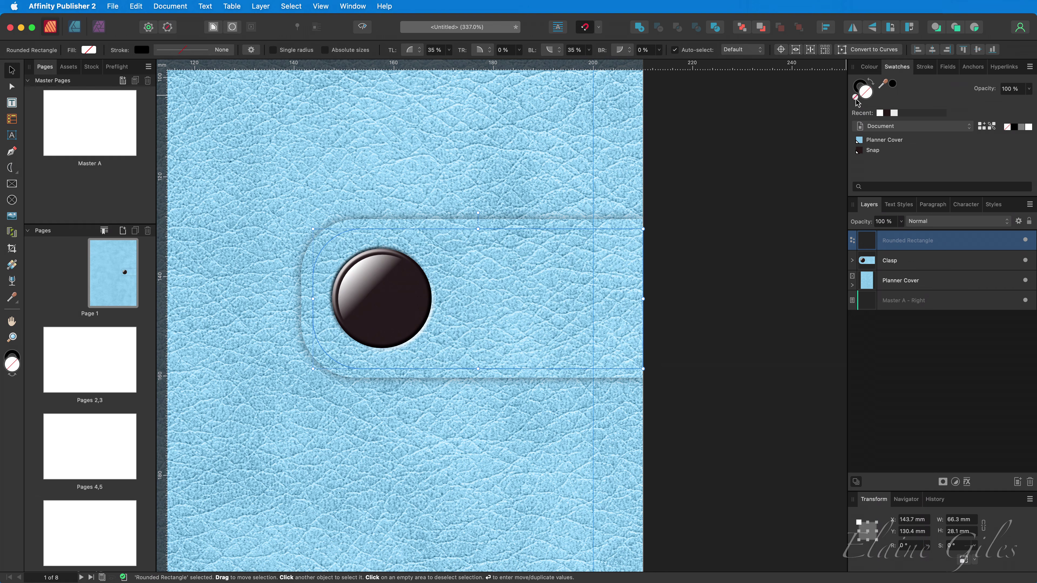
pyautogui.click(923, 68)
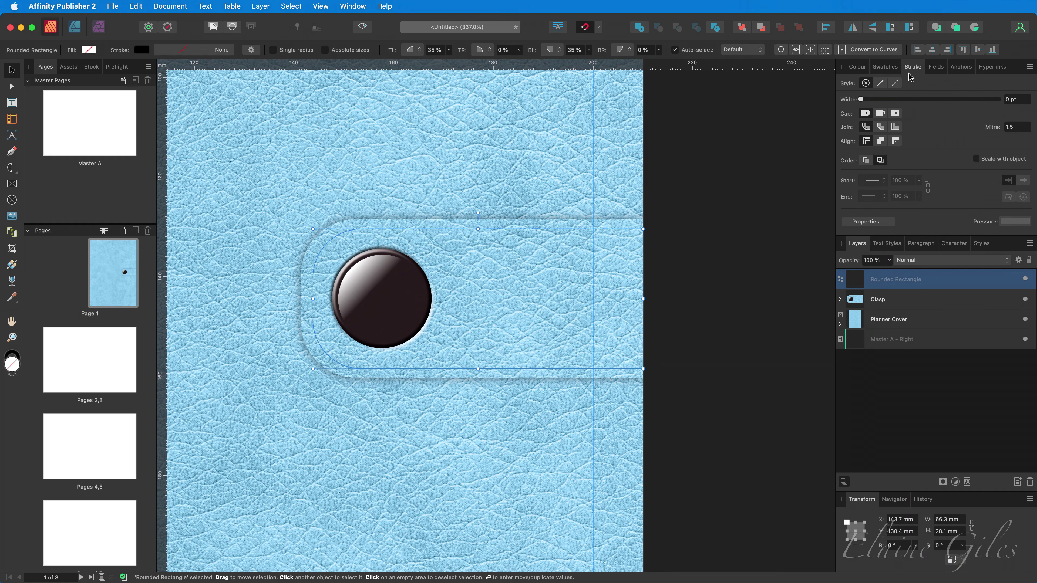
pyautogui.click(880, 84)
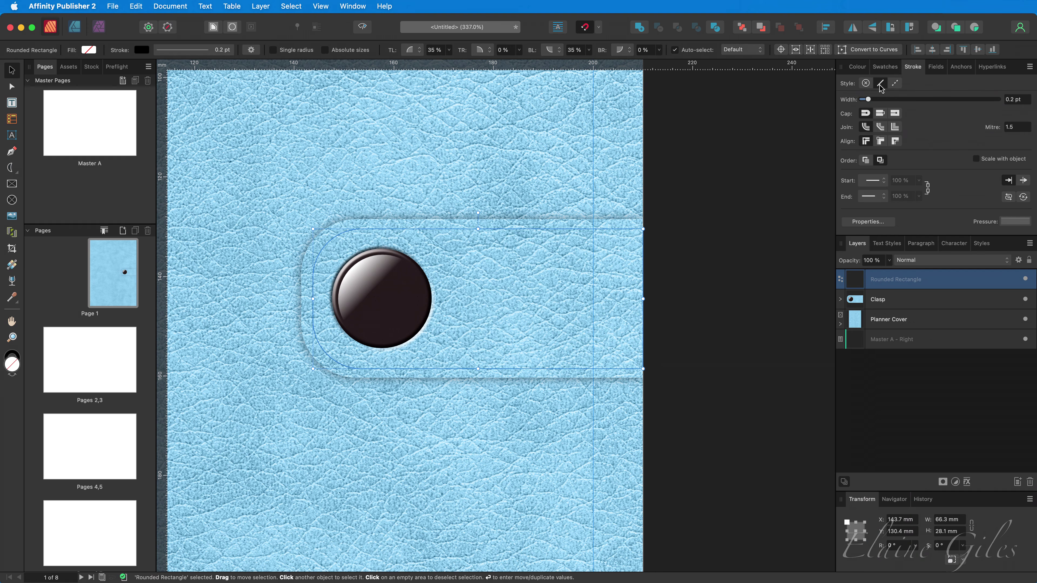
pyautogui.moveTo(866, 100); pyautogui.dragTo(898, 101)
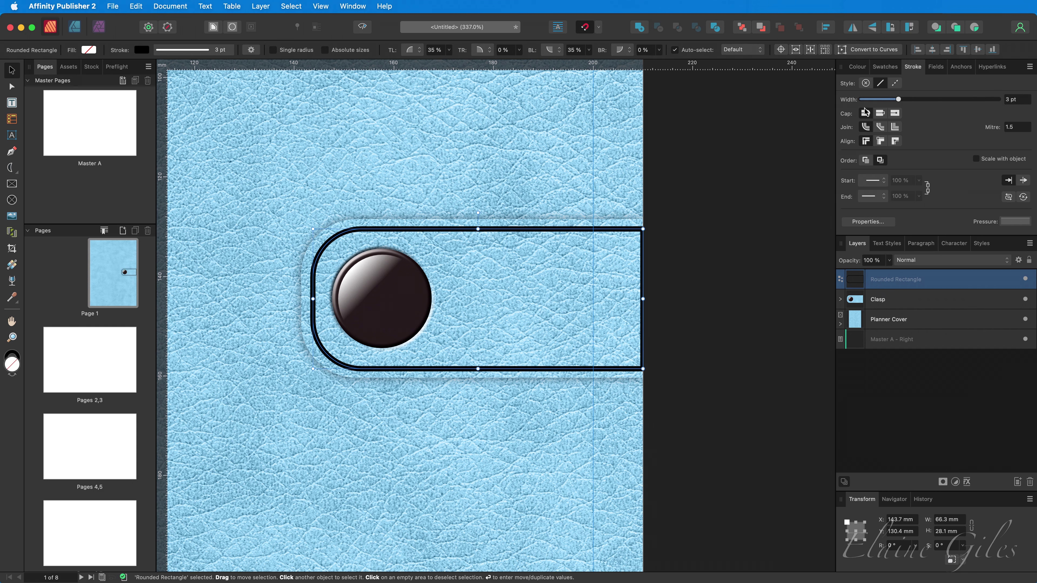
# Change the rounded rectangle's stroke to a dashed line with a dash of 2 and a gap of 2.5
pyautogui.click(895, 83)
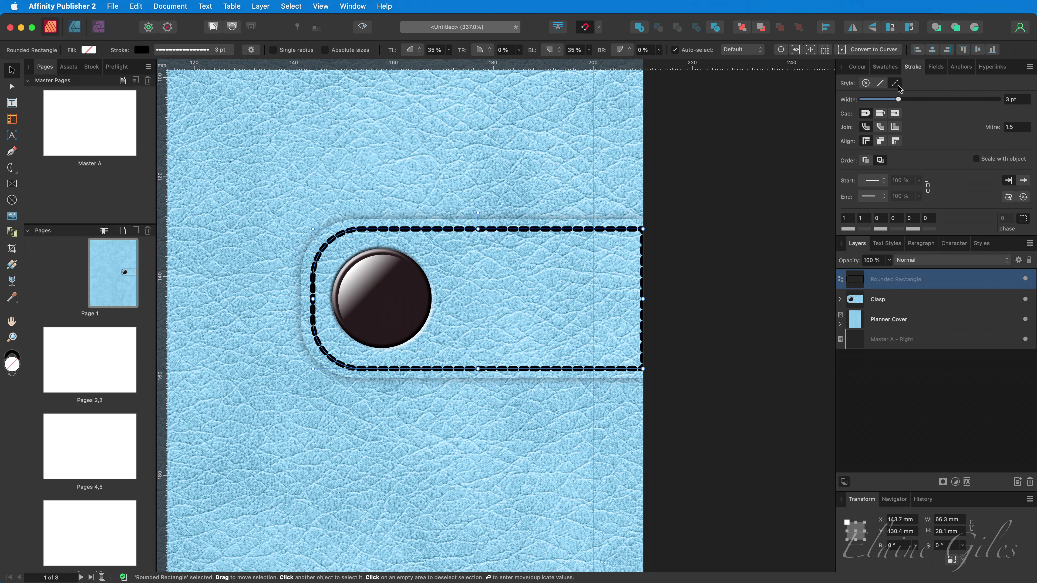
pyautogui.click(851, 219)
pyautogui.write('2')
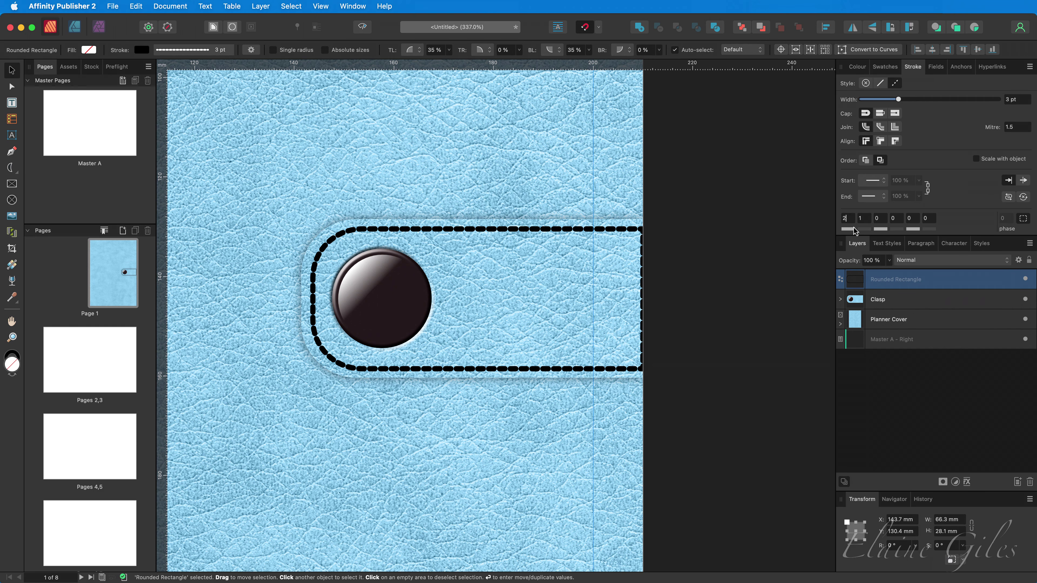
pyautogui.press('Tab')
pyautogui.write('2.5')
pyautogui.press('Tab')
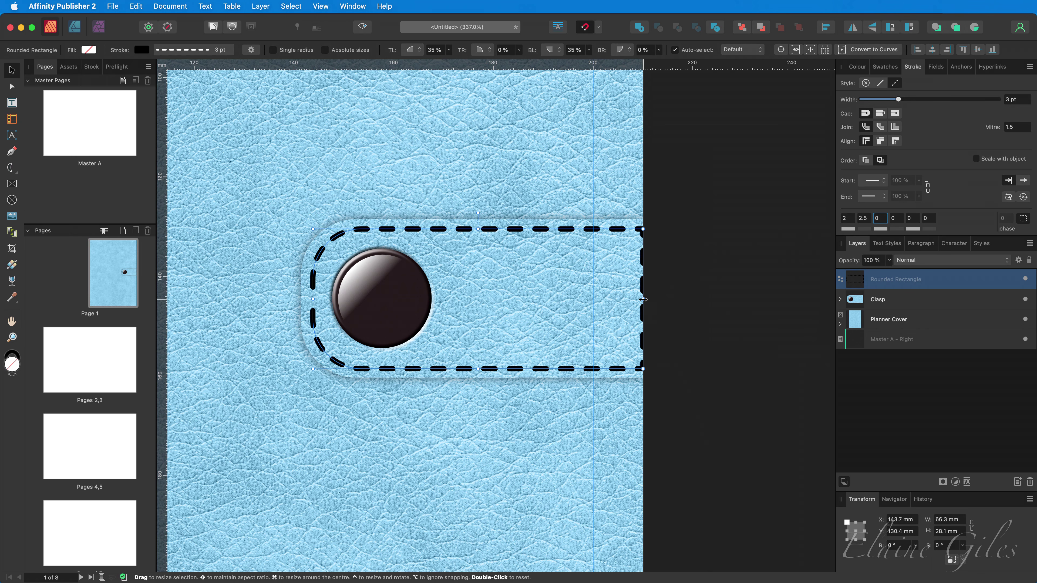
# Widen the dashed rectangle to about 68.3 mm so its straight end runs off the page edge
pyautogui.moveTo(643, 300); pyautogui.dragTo(636, 300)
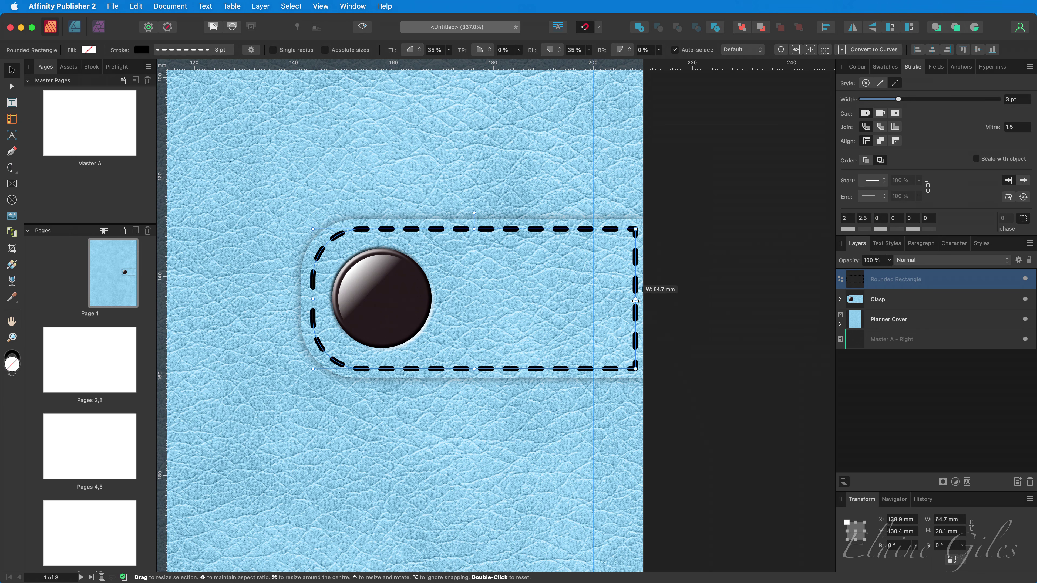
pyautogui.moveTo(636, 301); pyautogui.dragTo(653, 302)
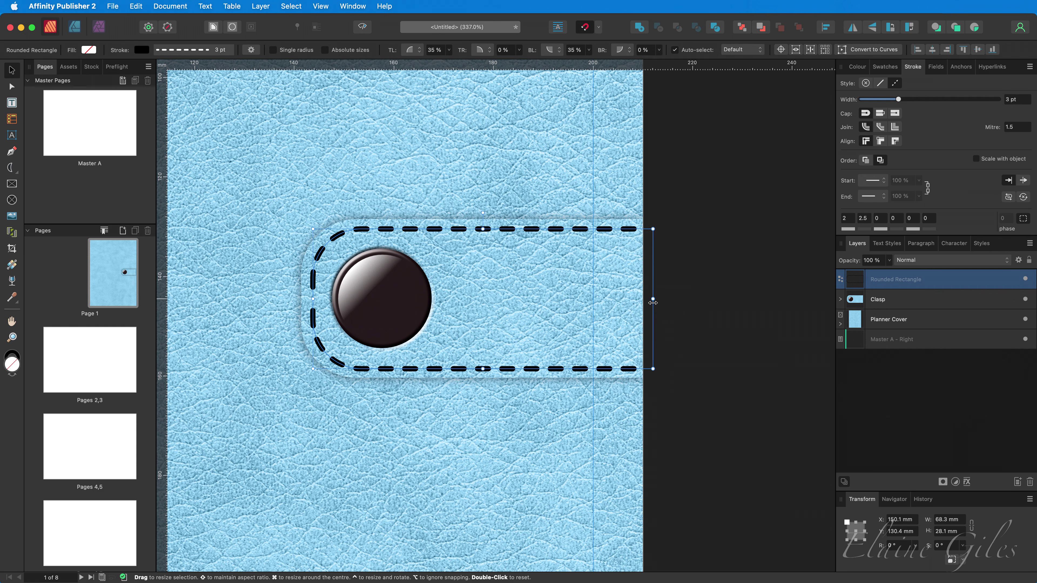
pyautogui.click(745, 338)
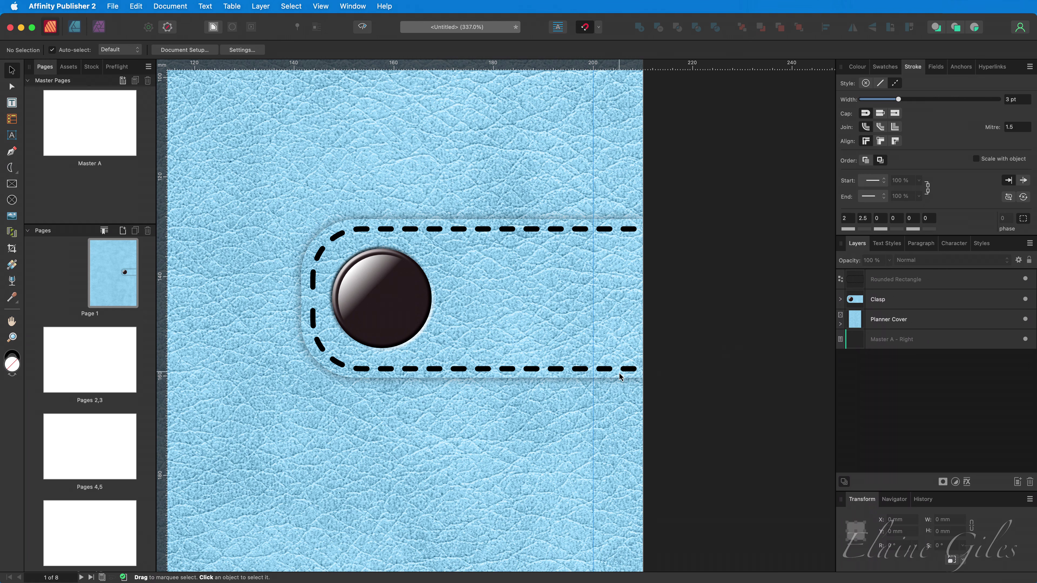
# Add a 3D effect and a Pillow Bevel / Emboss effect to the dashed outline, each with a 5 px radius
pyautogui.click(608, 369)
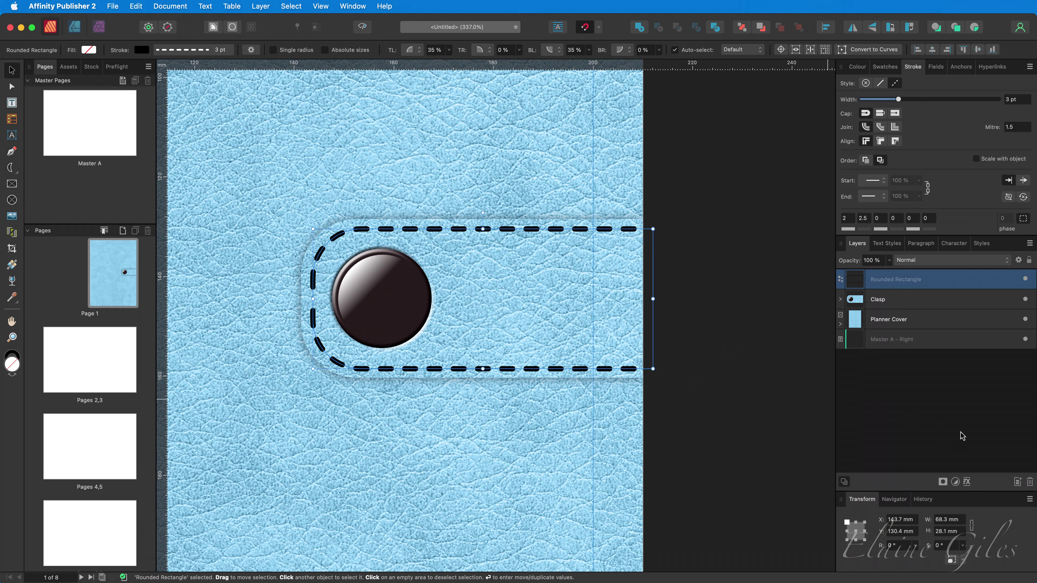
pyautogui.click(968, 483)
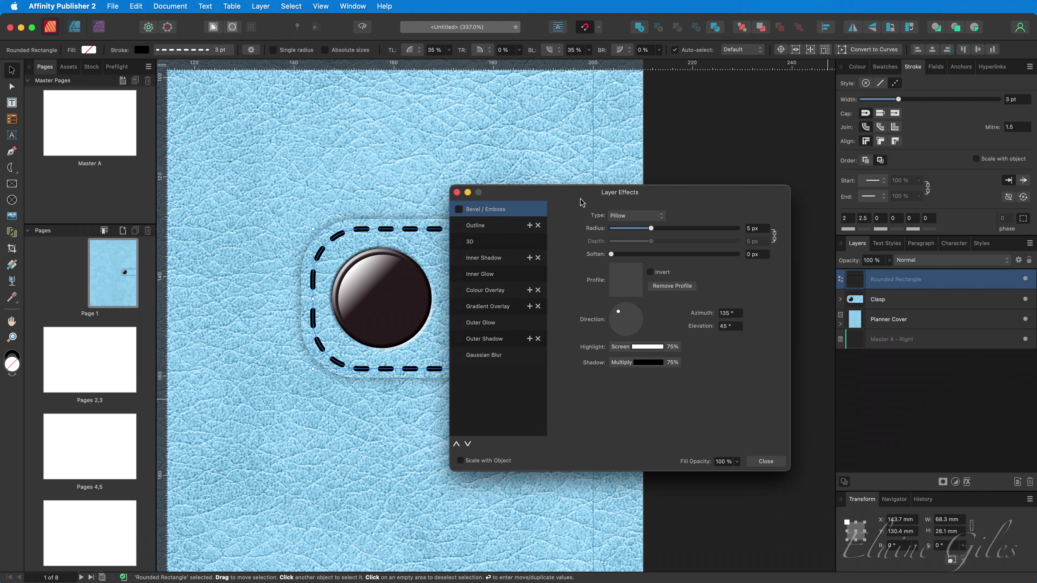
pyautogui.moveTo(564, 193); pyautogui.dragTo(681, 167)
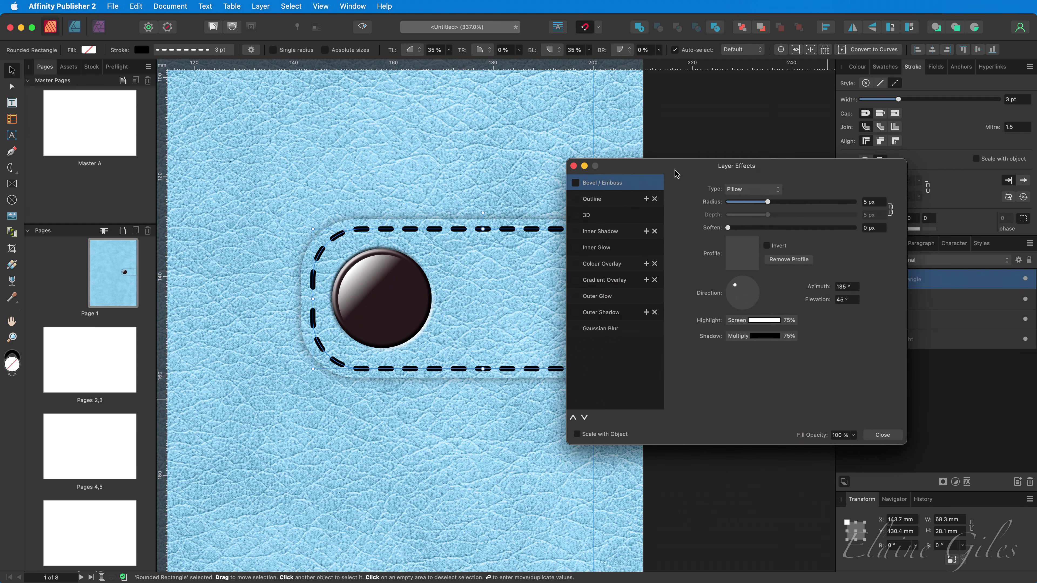
pyautogui.click(584, 218)
pyautogui.click(576, 215)
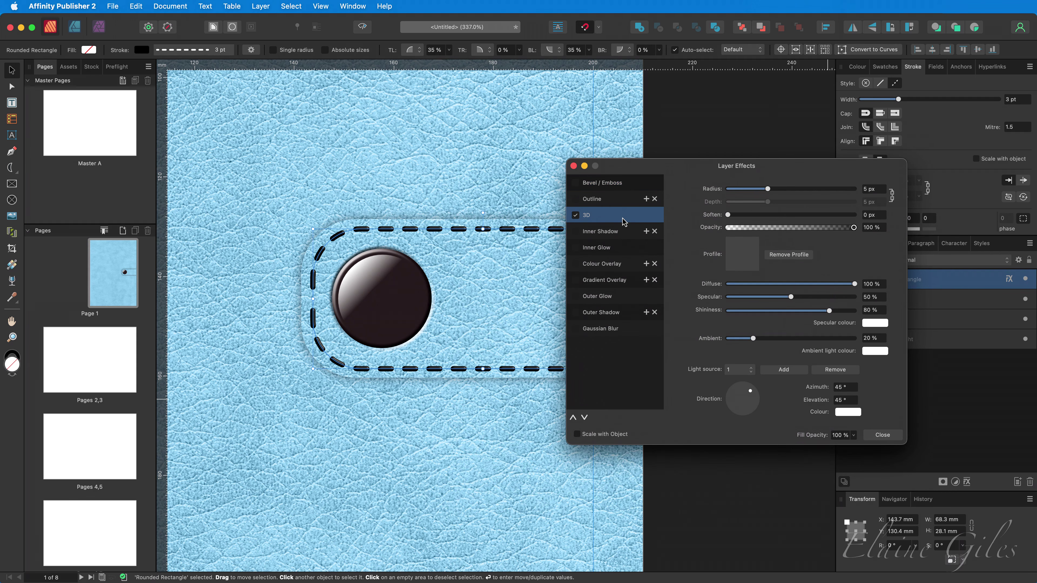
pyautogui.click(608, 183)
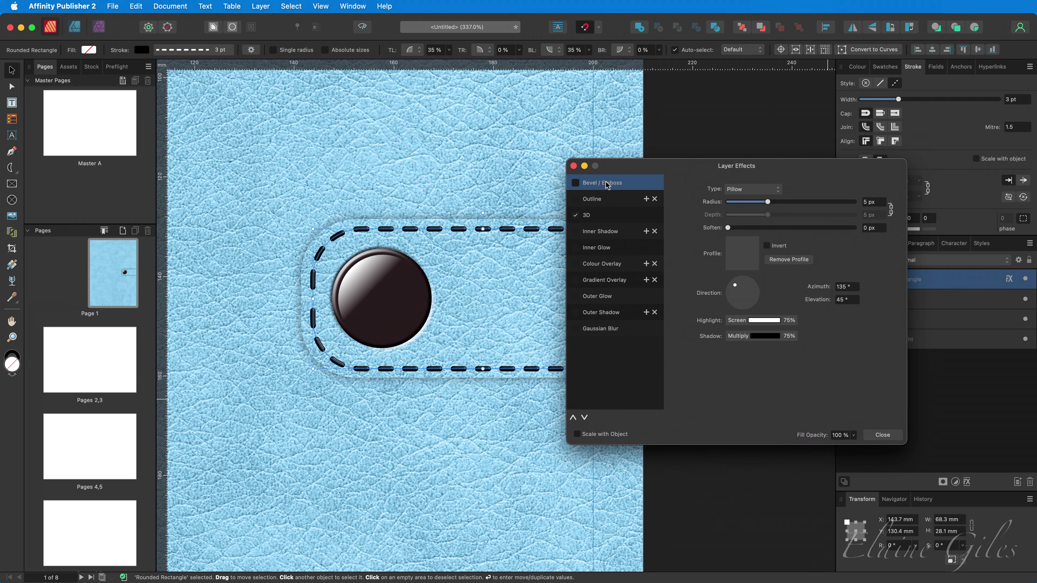
pyautogui.click(576, 183)
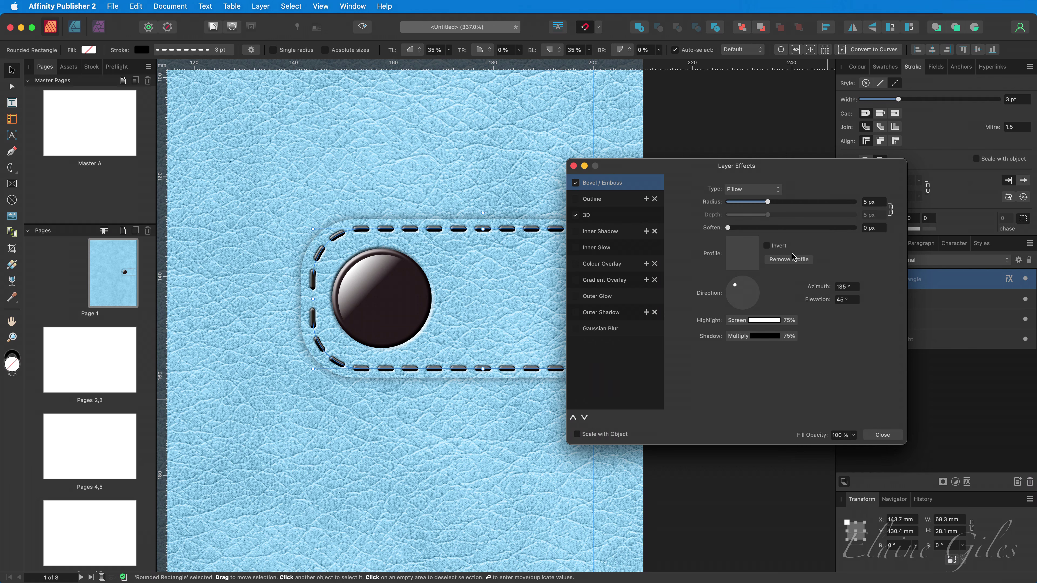
pyautogui.click(889, 435)
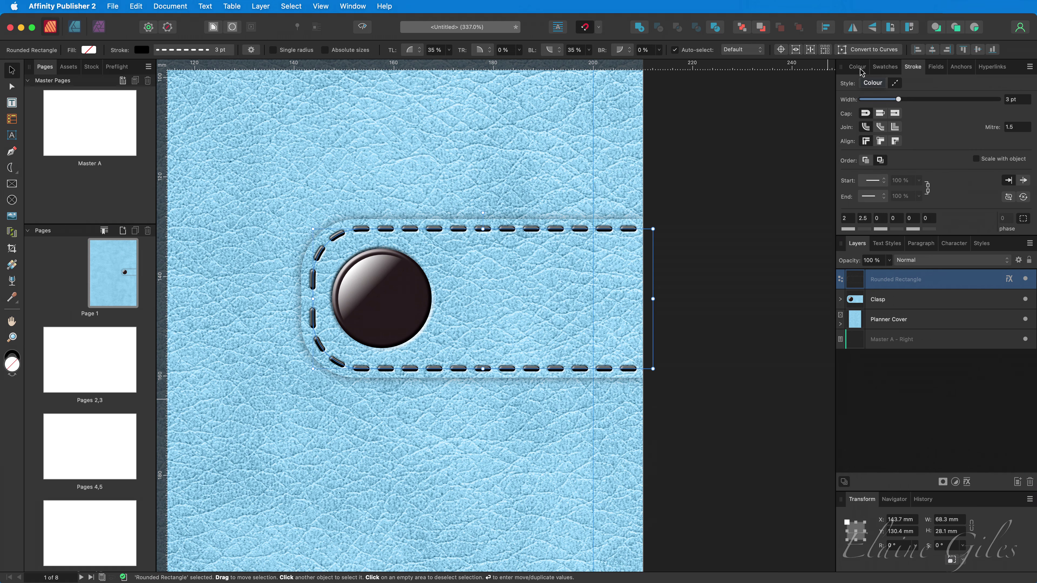
# Add the dashed outline's stroke colour to the document palette as a global colour and name it Stitching
pyautogui.click(886, 67)
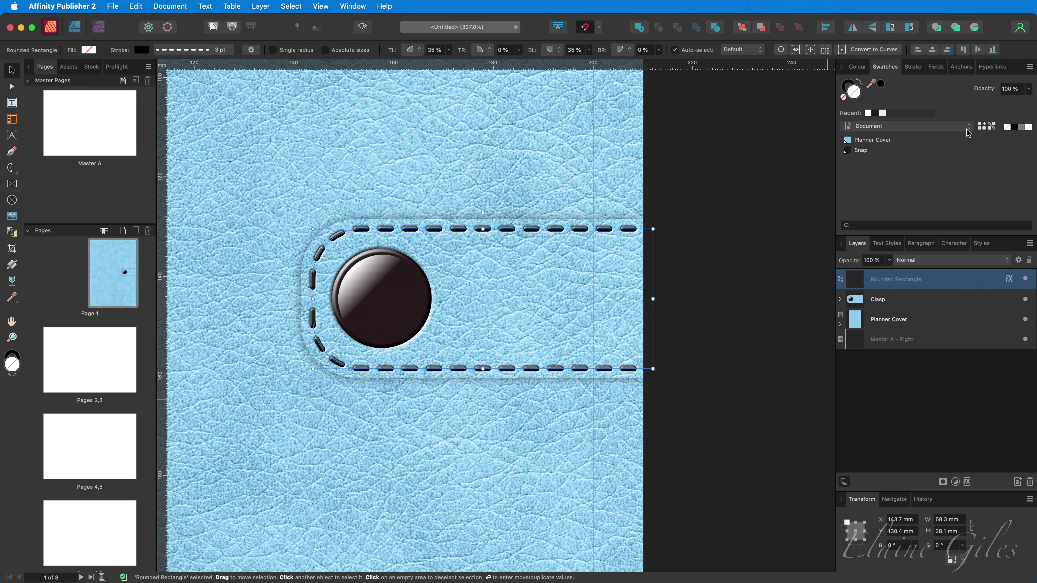
pyautogui.click(992, 127)
pyautogui.rightClick(875, 162)
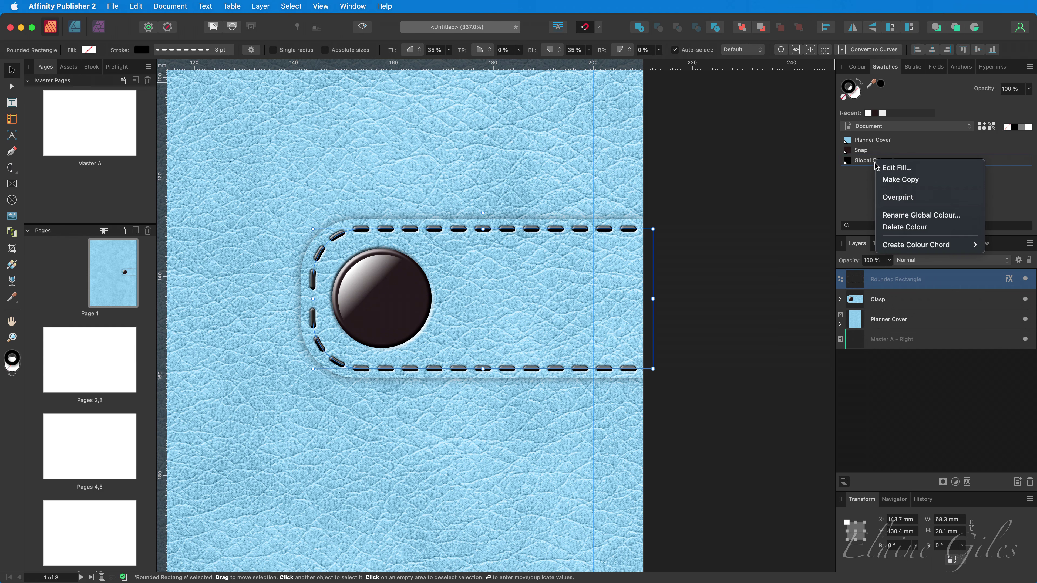
pyautogui.click(880, 214)
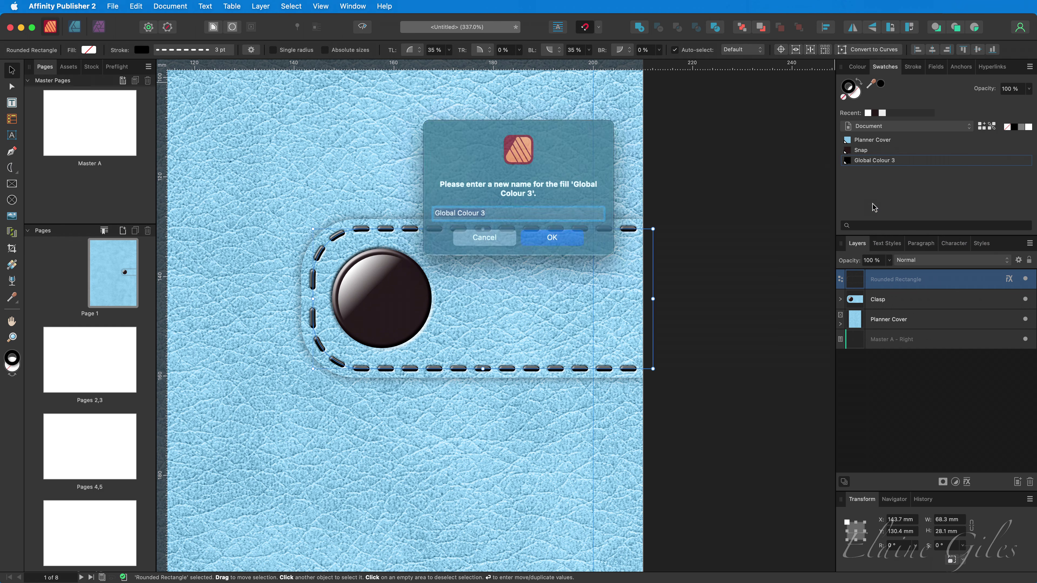
pyautogui.write('Stitching')
pyautogui.press('Return')
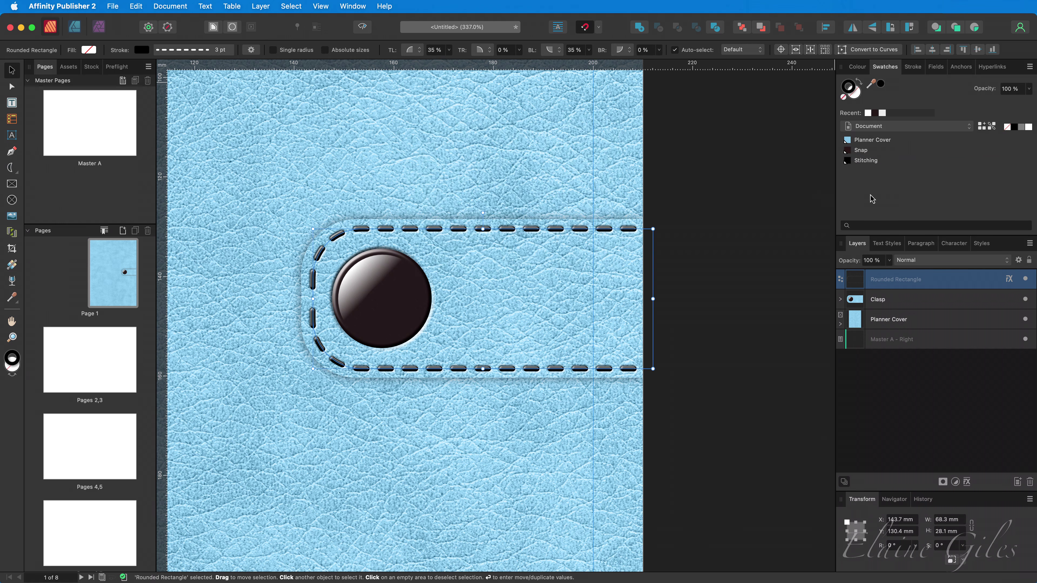
# Change the Stitching global colour to red, E30000
pyautogui.rightClick(872, 161)
pyautogui.click(893, 167)
pyautogui.moveTo(878, 192); pyautogui.dragTo(931, 191)
pyautogui.click(865, 161)
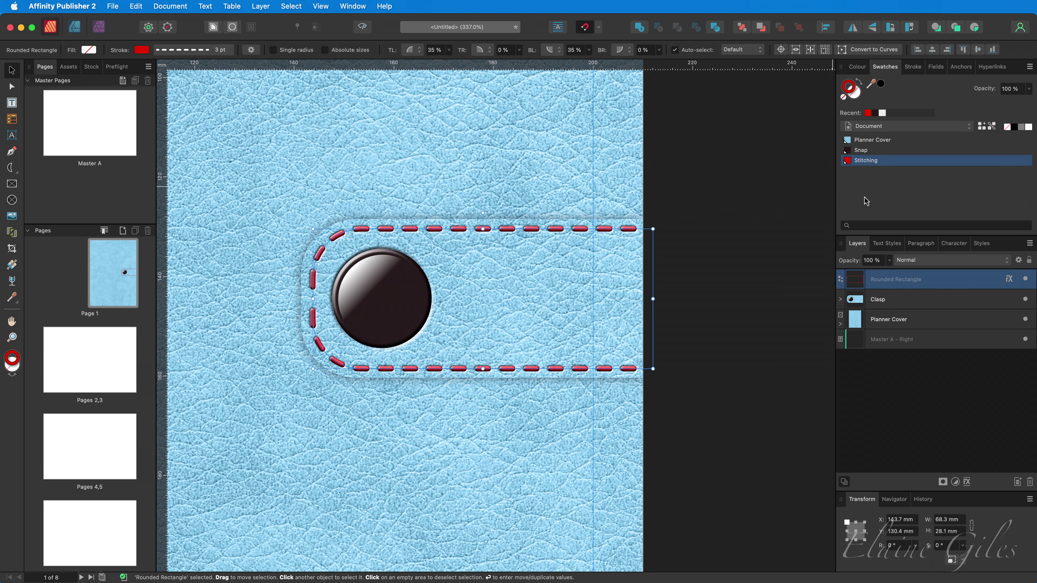
# Adjust the Stitching global colour's red, green and blue values to produce a medium blue
pyautogui.rightClick(873, 161)
pyautogui.click(881, 169)
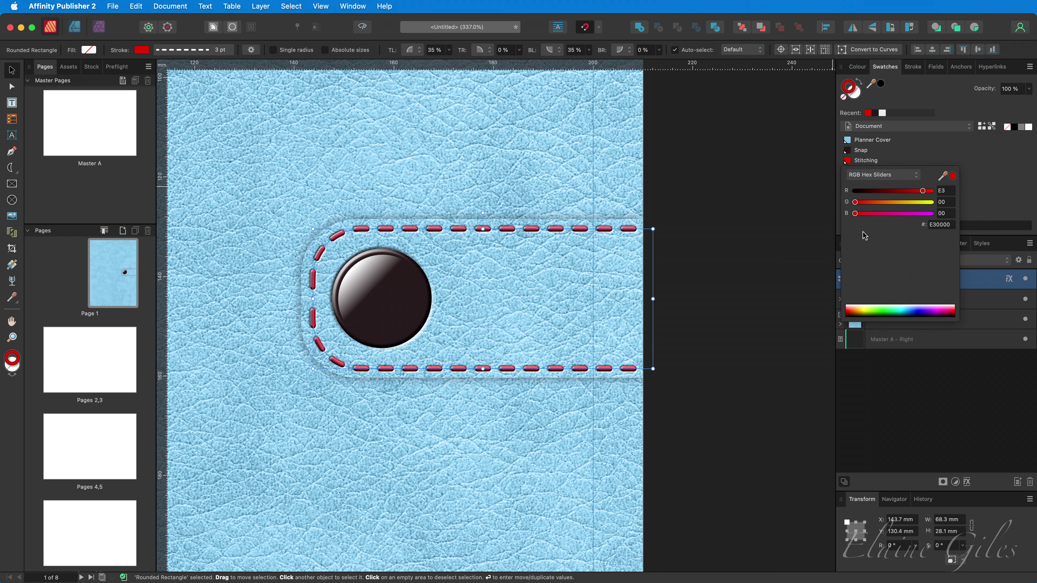
pyautogui.moveTo(922, 191)
pyautogui.mouseDown()
pyautogui.moveTo(866, 194)
pyautogui.moveTo(913, 224)
pyautogui.mouseUp()
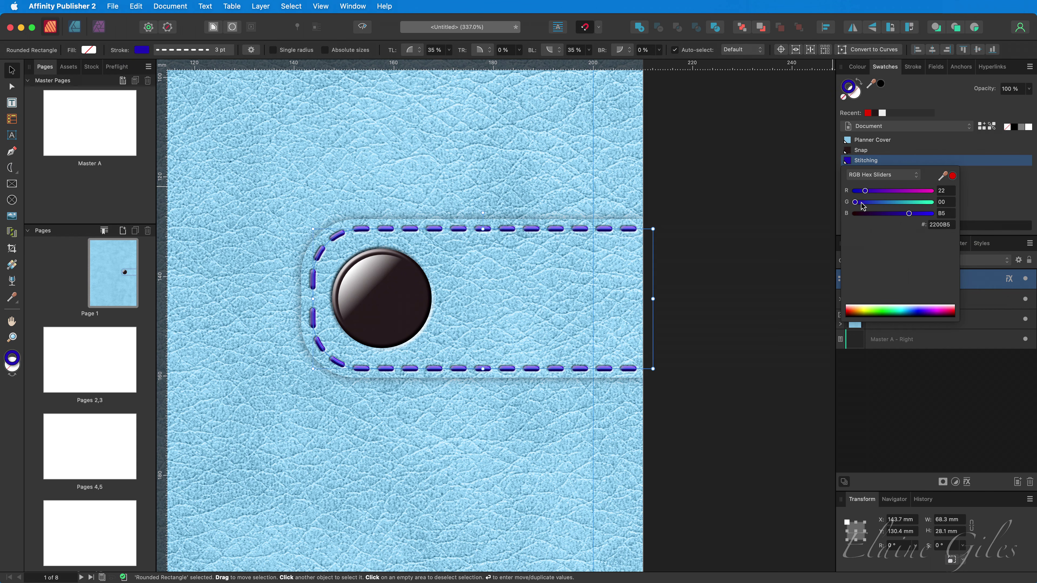
pyautogui.moveTo(854, 203); pyautogui.dragTo(887, 209)
pyautogui.click(970, 205)
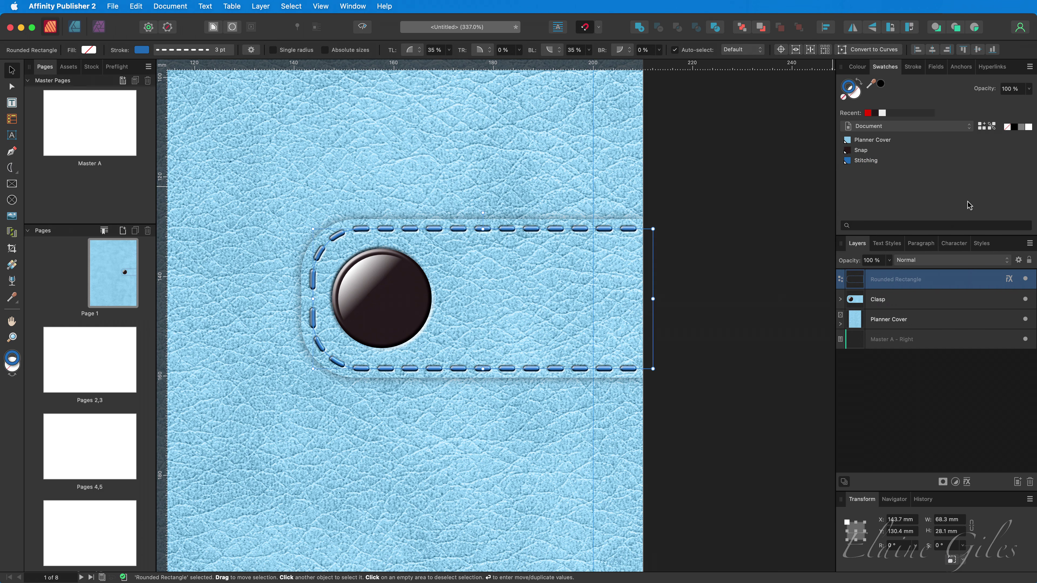
# Select the Snap group inside Clasp, scale the button down slightly and nudge it back into place on the tab
pyautogui.press('super+0')
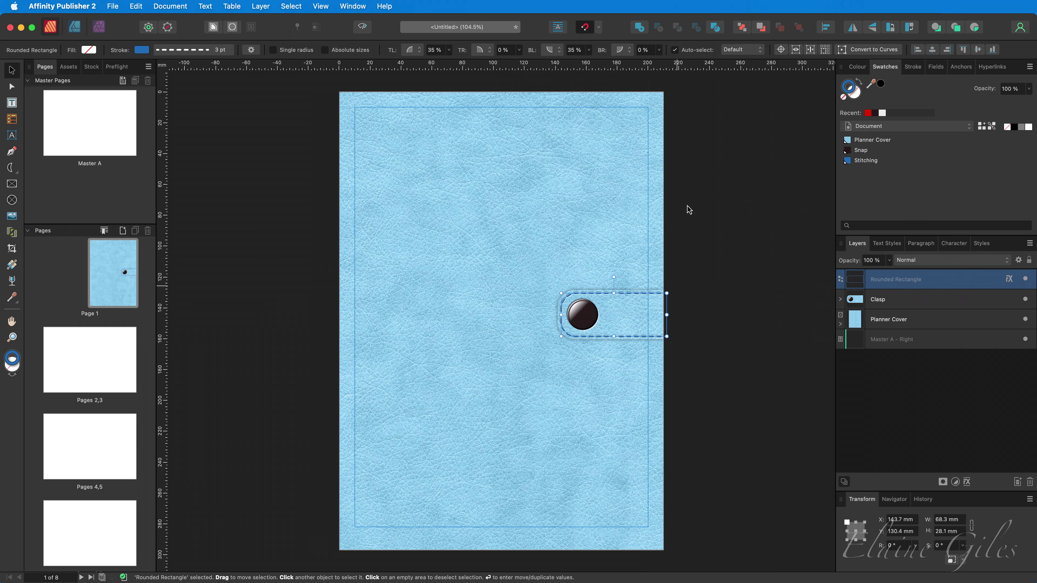
pyautogui.click(689, 209)
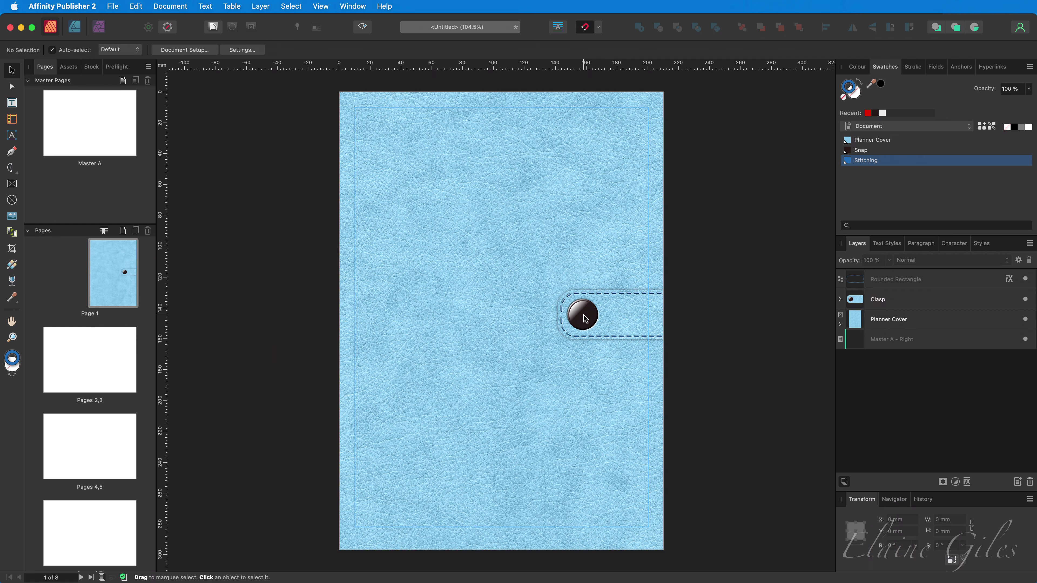
pyautogui.click(840, 299)
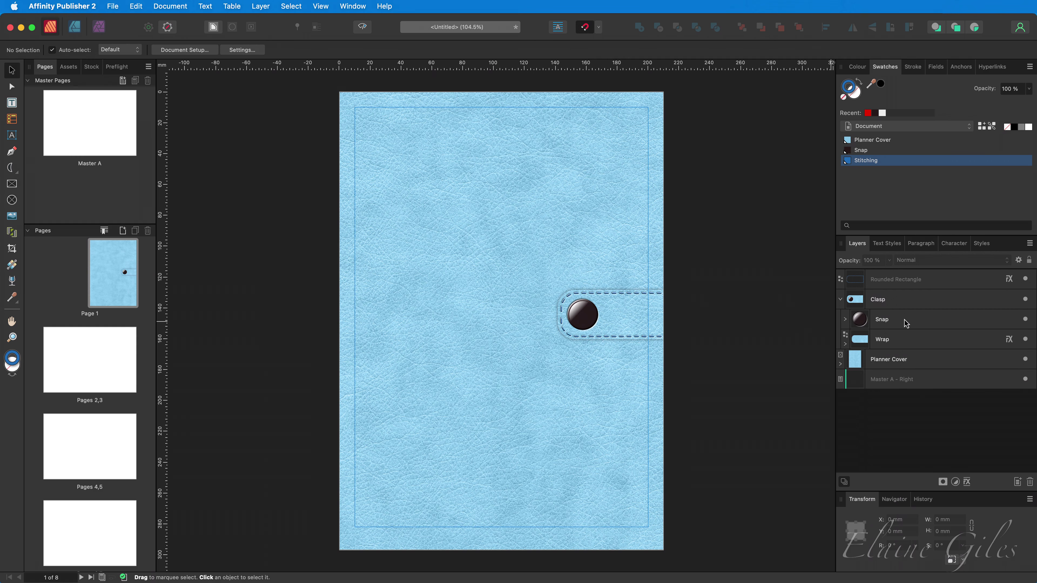
pyautogui.click(906, 320)
pyautogui.moveTo(602, 295)
pyautogui.mouseDown()
pyautogui.moveTo(586, 306)
pyautogui.moveTo(599, 299)
pyautogui.mouseUp()
pyautogui.moveTo(584, 321); pyautogui.dragTo(587, 318)
pyautogui.click(939, 411)
# Rename the dashed rounded rectangle layer Stitching and move it into the Clasp group above Snap
pyautogui.doubleClick(890, 282)
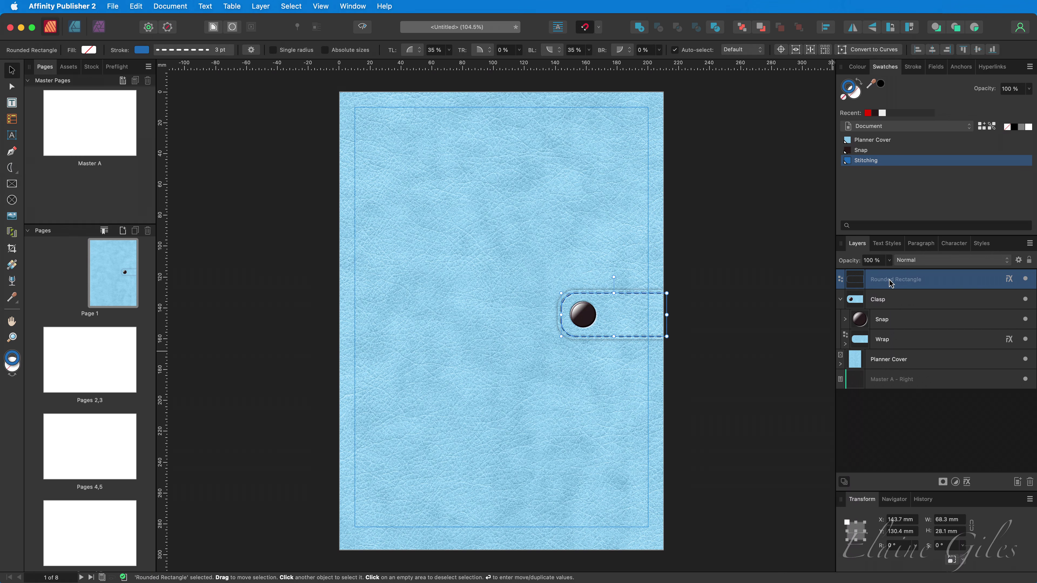
pyautogui.write('Stit')
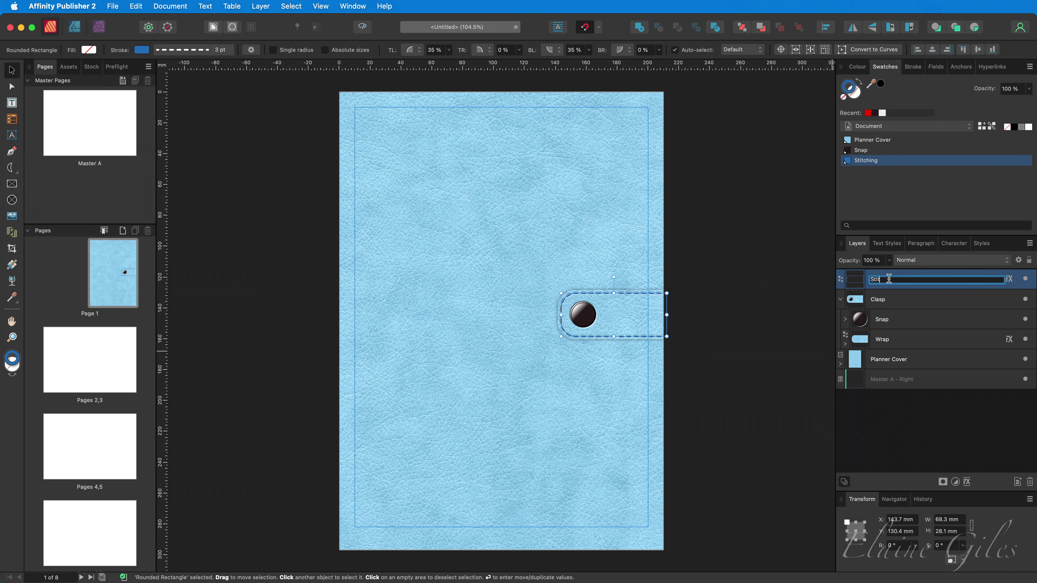
pyautogui.write('ching')
pyautogui.press('Return')
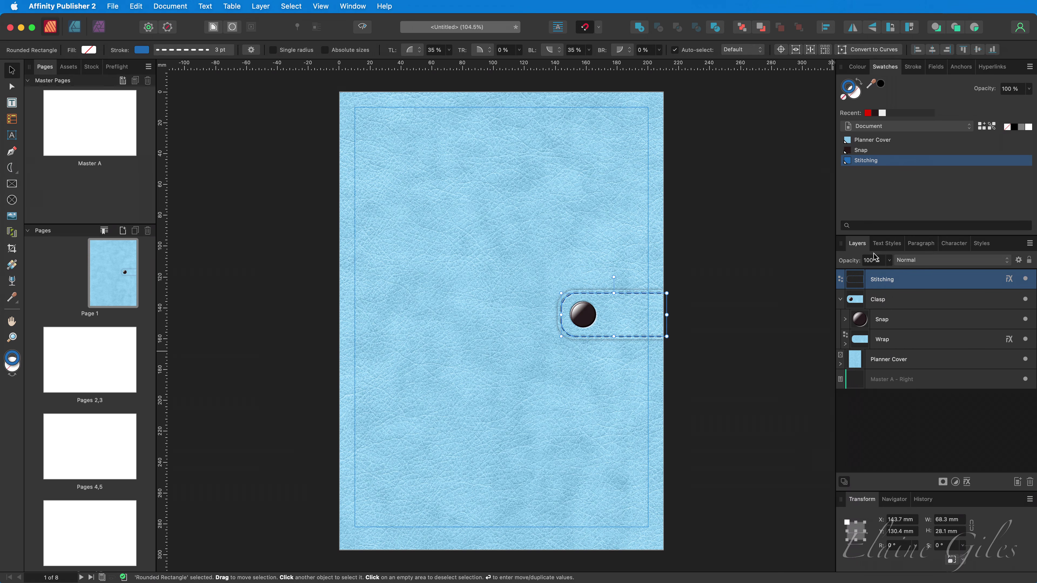
pyautogui.moveTo(895, 286); pyautogui.dragTo(899, 312)
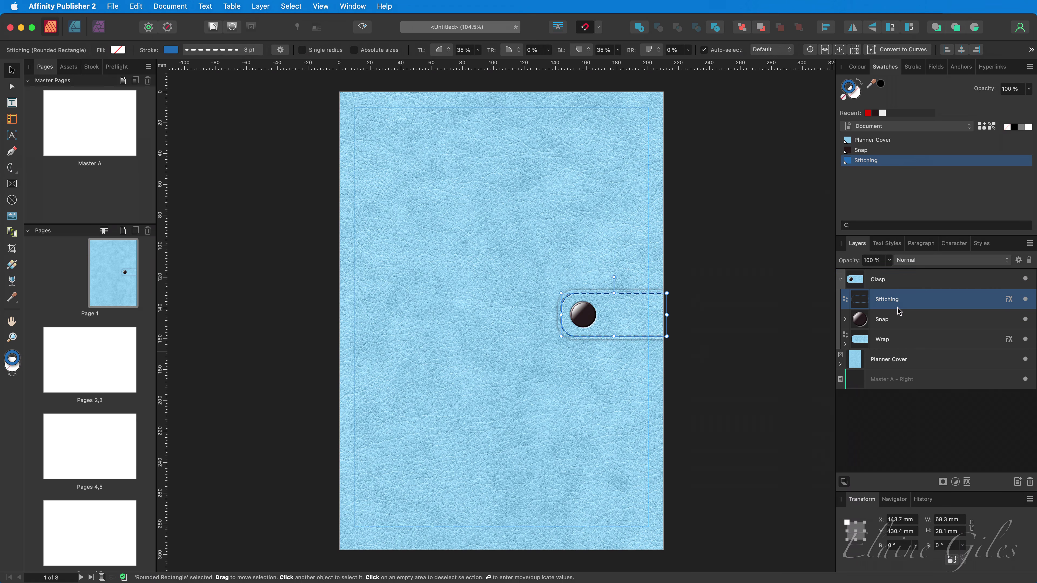
pyautogui.click(840, 280)
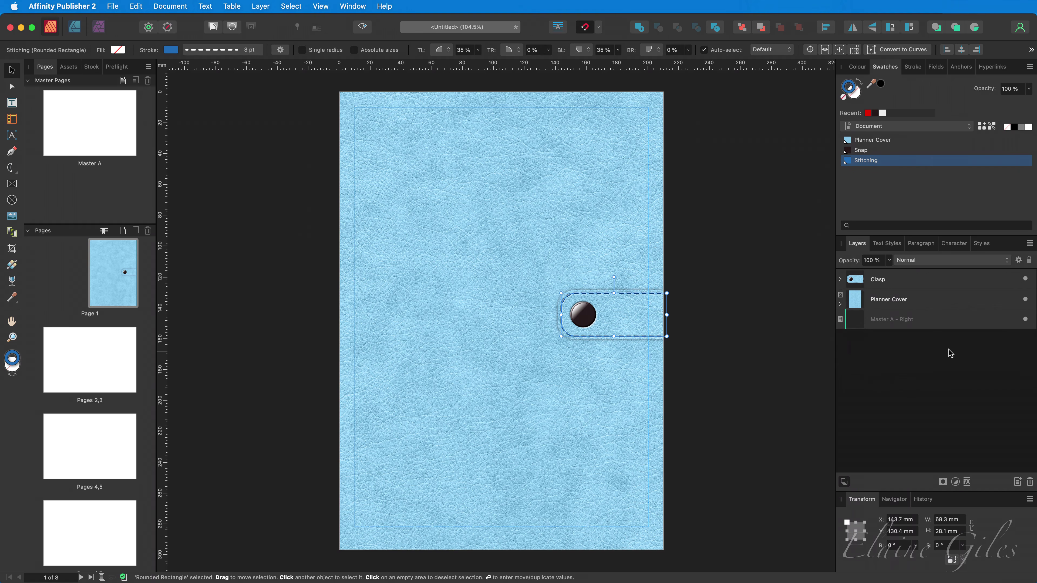
pyautogui.click(759, 352)
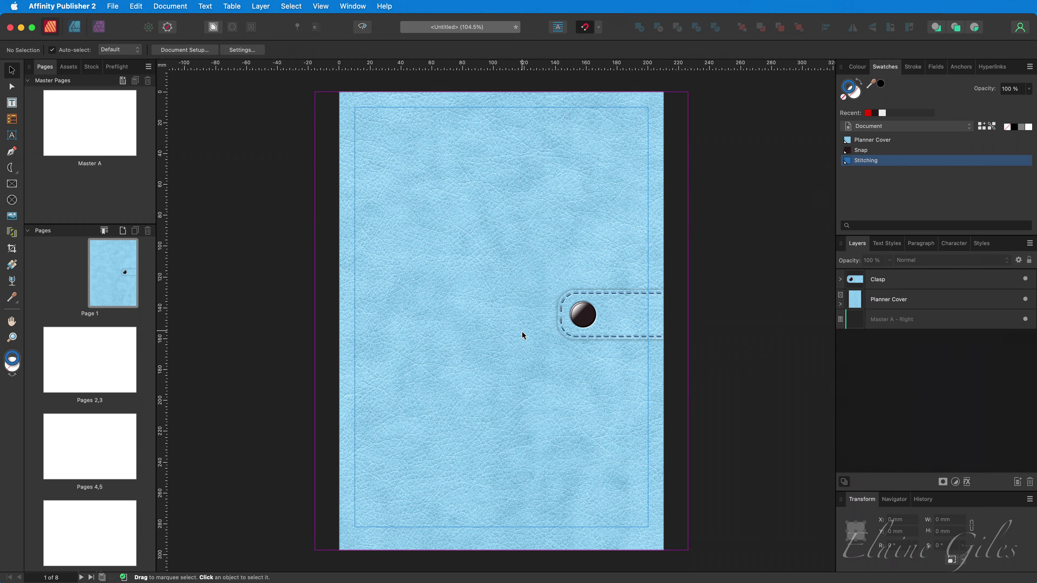
# Draw a dashed rounded rectangle about 210 × 294 mm over the cover, starting at the page's upper-left corner
pyautogui.click(18, 175)
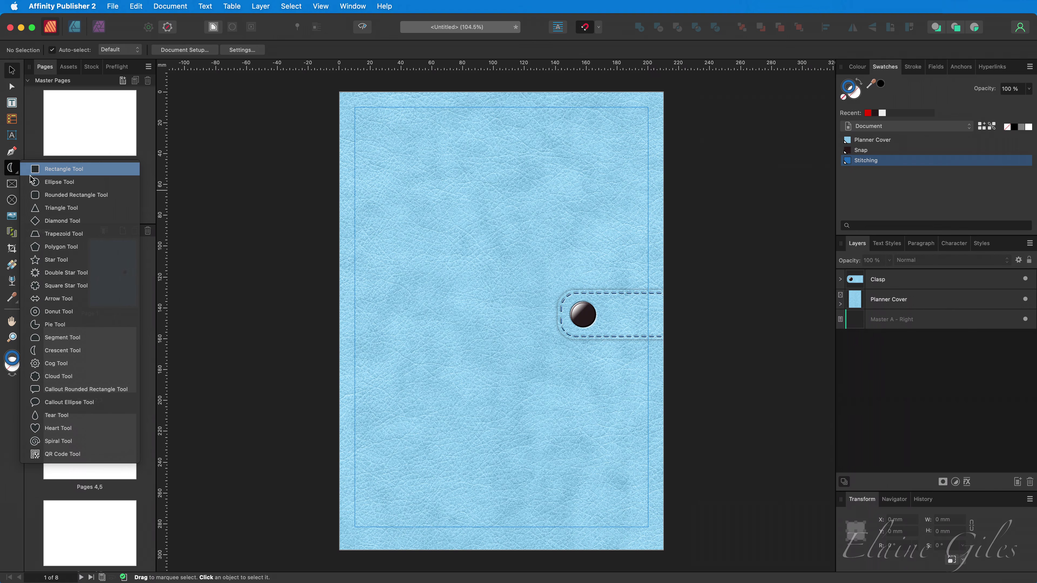
pyautogui.click(43, 195)
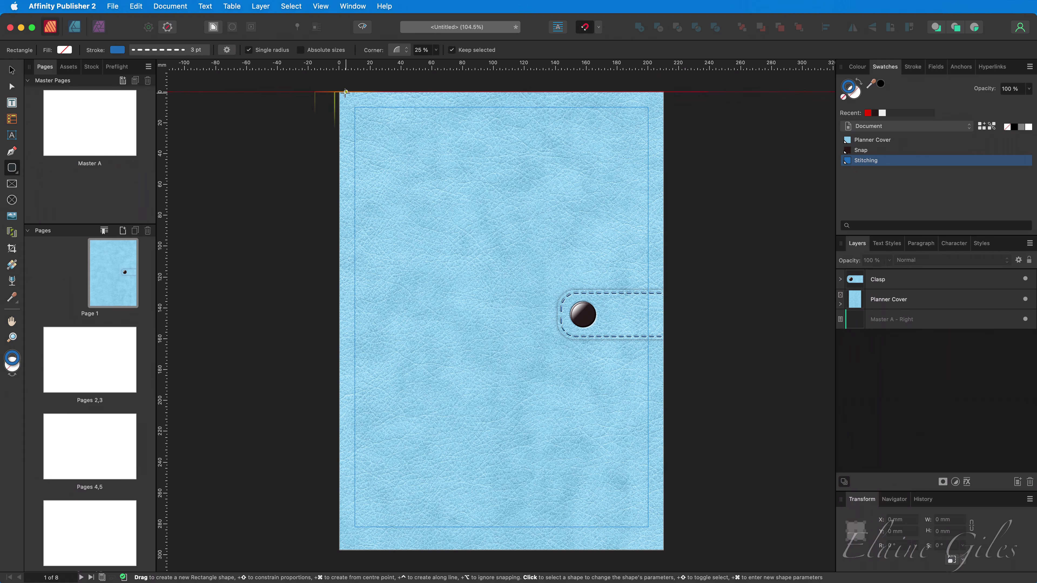
pyautogui.moveTo(339, 92); pyautogui.dragTo(663, 548)
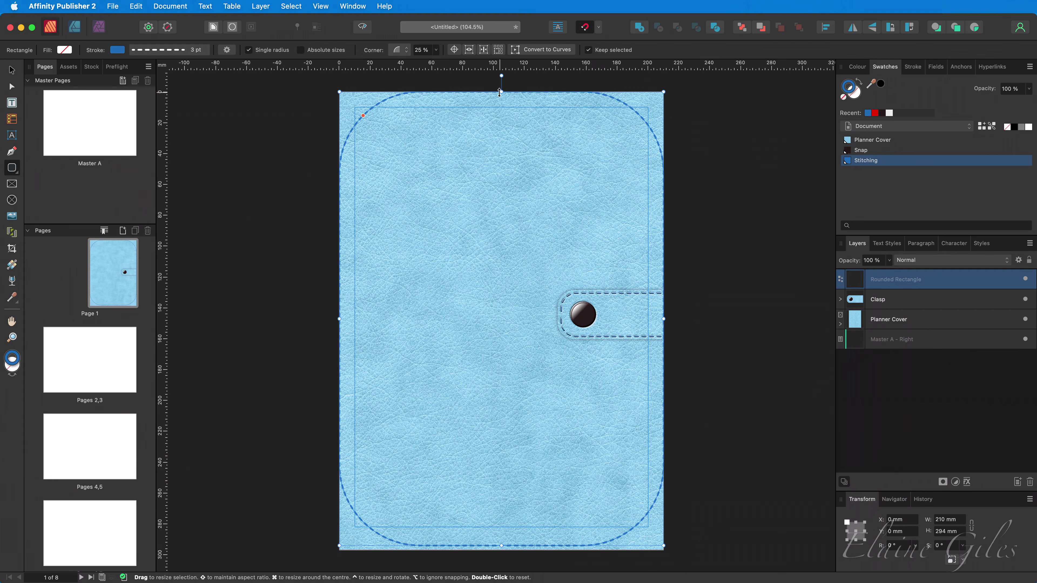
# Inset the rectangle's four sides to about 202.2 × 289.8 mm and reduce its corner radius to 1%
pyautogui.moveTo(501, 92); pyautogui.dragTo(501, 97)
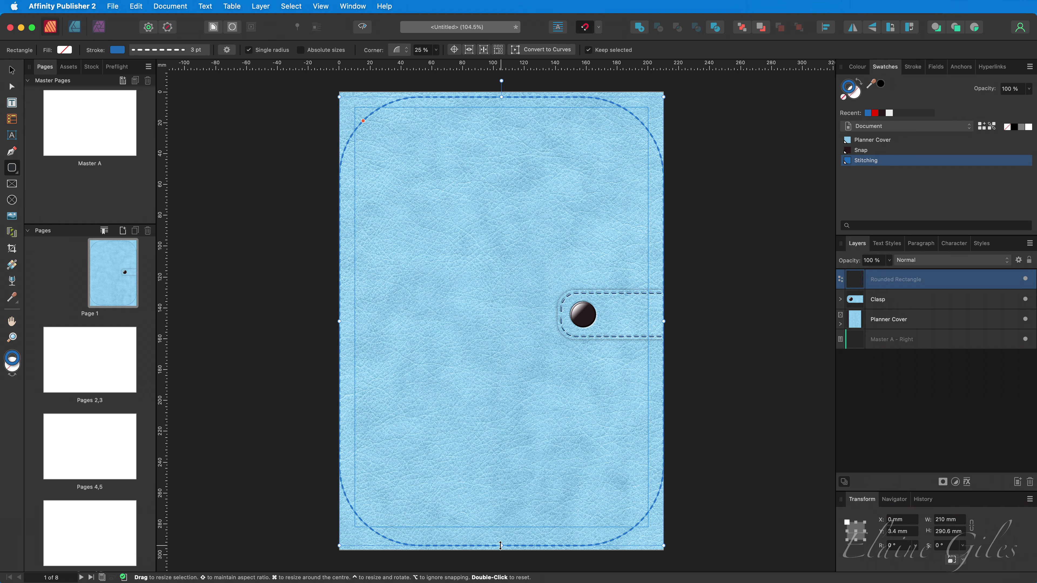
pyautogui.moveTo(500, 546); pyautogui.dragTo(500, 544)
pyautogui.moveTo(339, 321); pyautogui.dragTo(346, 321)
pyautogui.moveTo(664, 320); pyautogui.dragTo(654, 322)
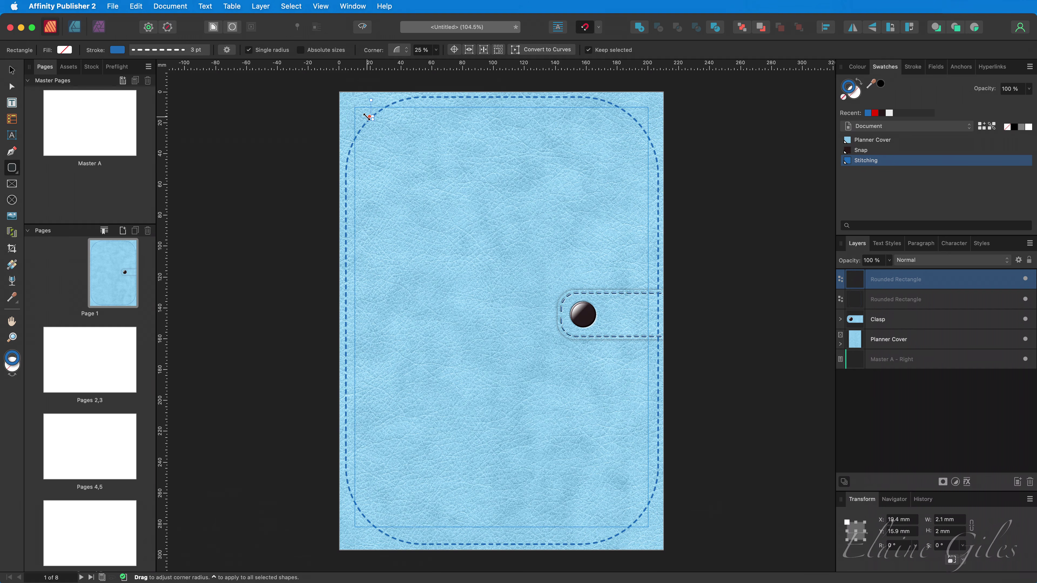
pyautogui.moveTo(364, 116); pyautogui.dragTo(347, 98)
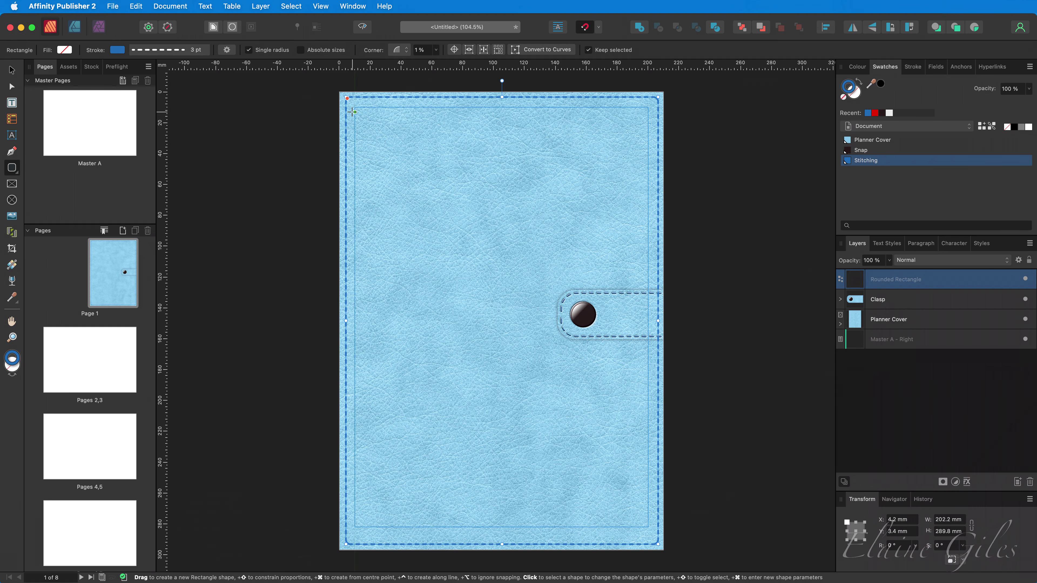
# Copy the clasp's Stitching layer and paste its style onto the large rounded rectangle around the cover
pyautogui.scroll(3, 345, 84)
pyautogui.scroll(6, 346, 84)
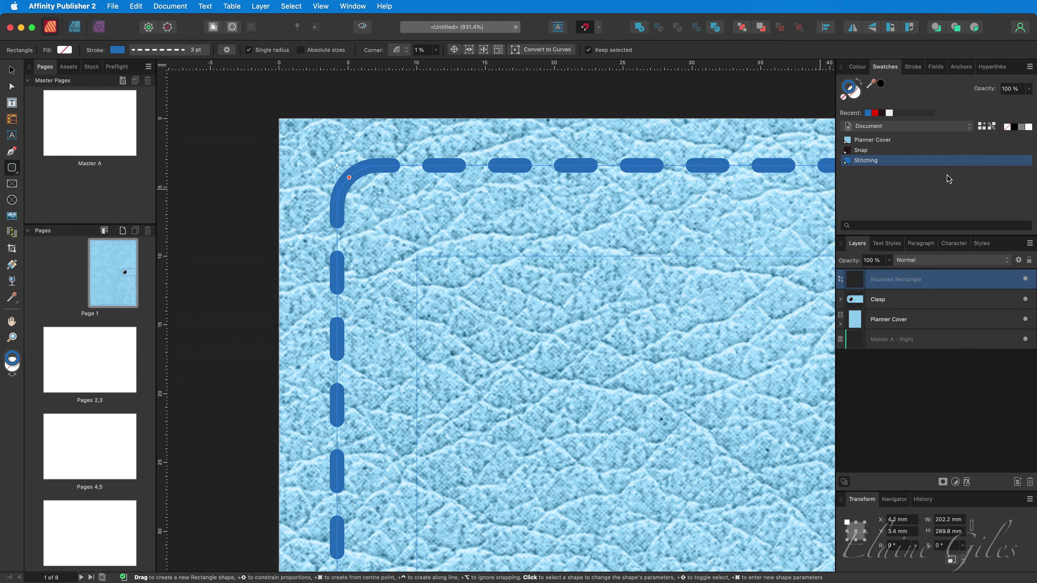
pyautogui.click(840, 300)
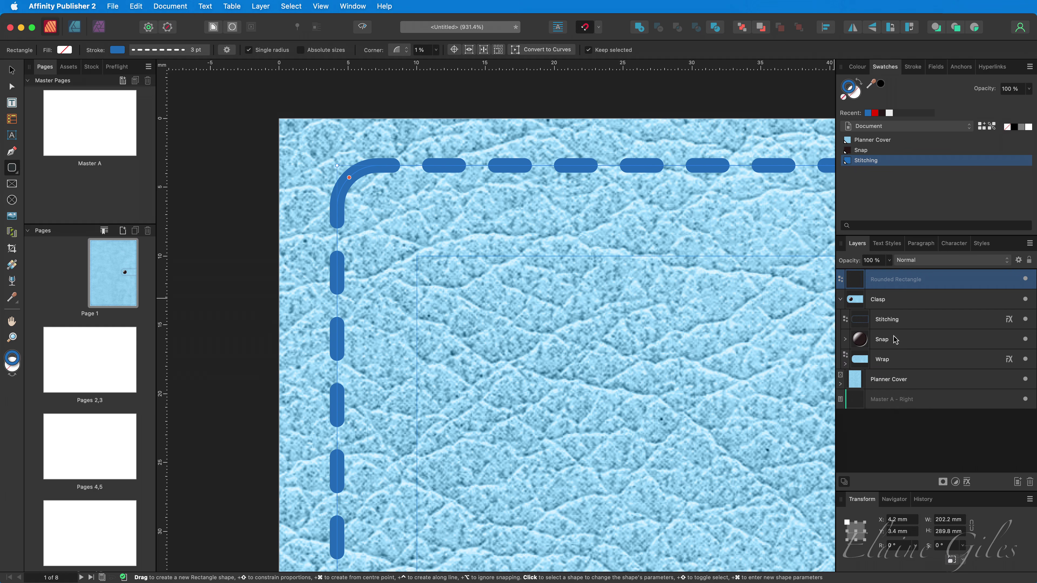
pyautogui.click(914, 323)
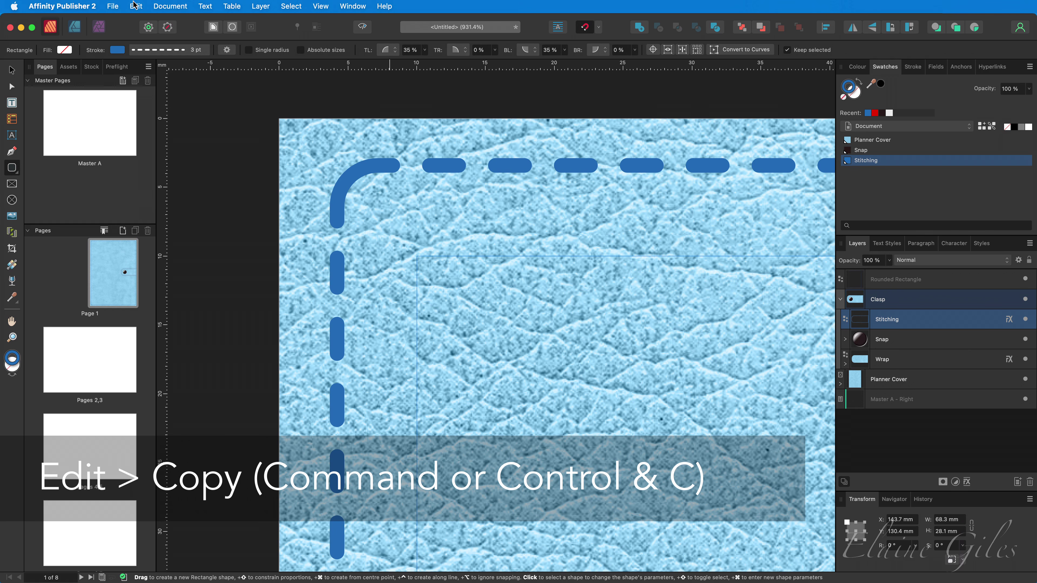
pyautogui.click(939, 280)
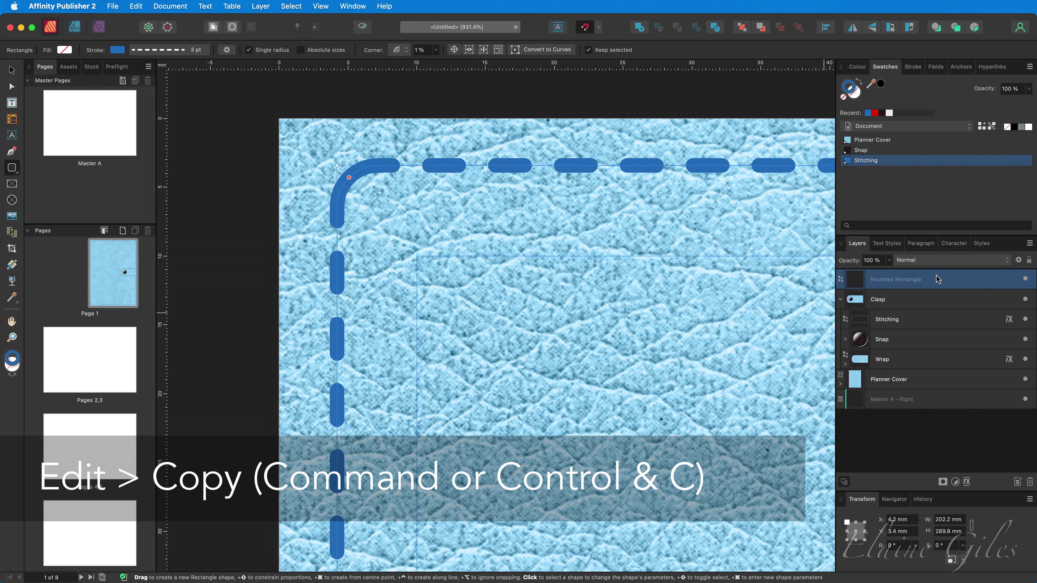
pyautogui.click(138, 6)
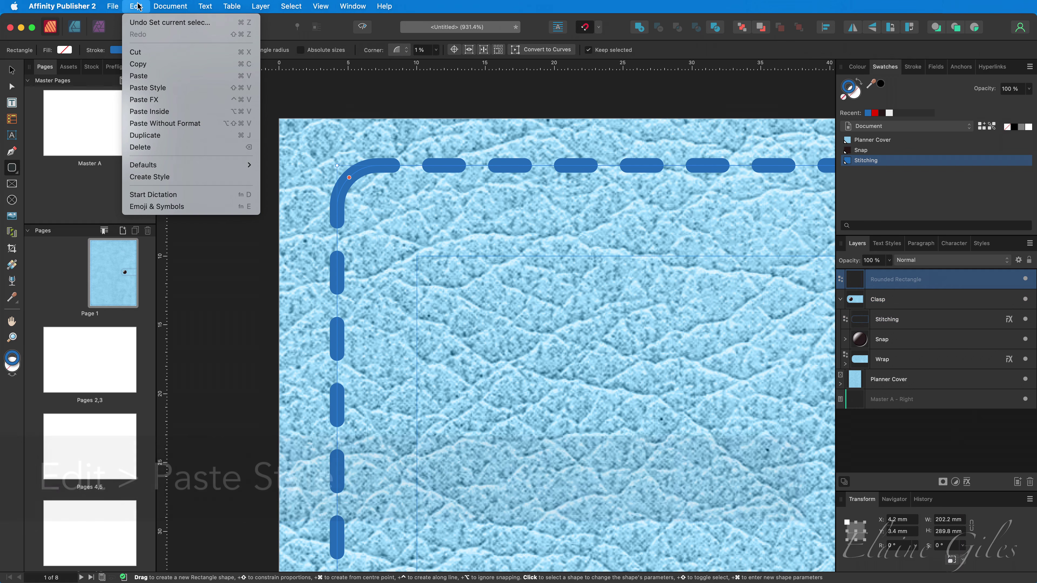
pyautogui.click(148, 87)
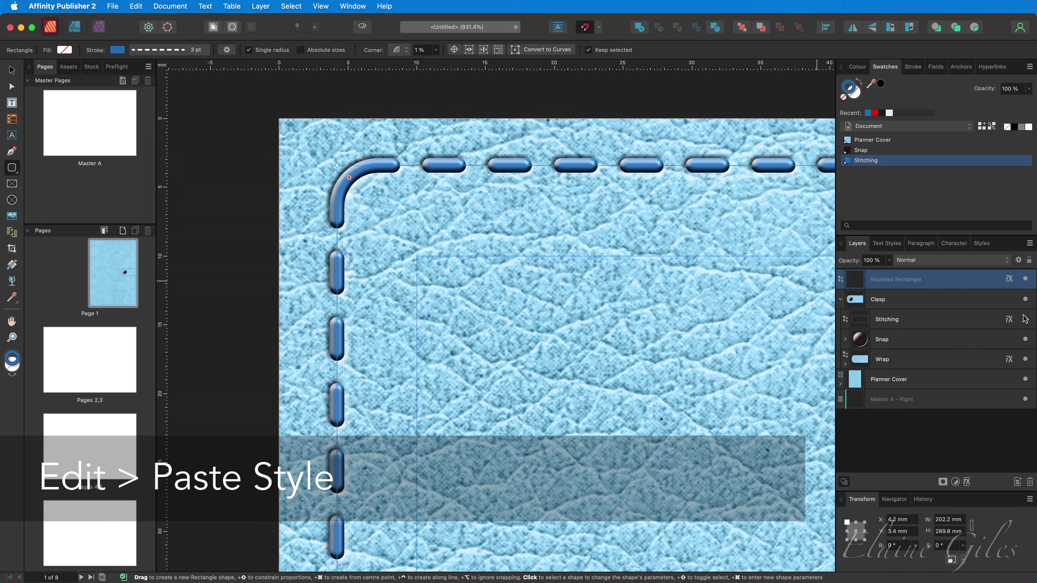
# Rename the large rounded rectangle layer Stitching and nest it inside the Planner Cover layer
pyautogui.doubleClick(904, 279)
pyautogui.write('St')
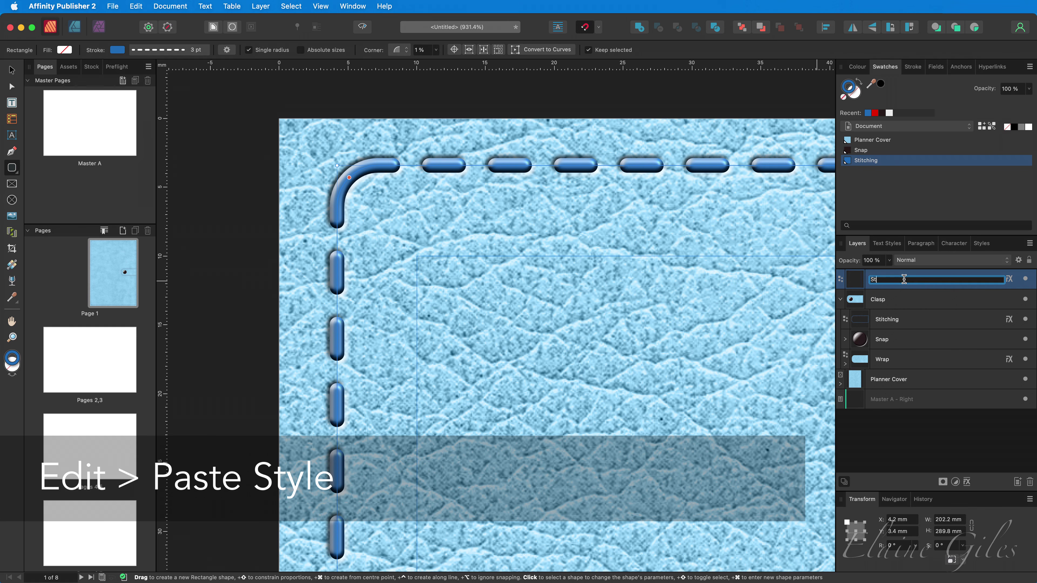
pyautogui.write('itching')
pyautogui.press('Return')
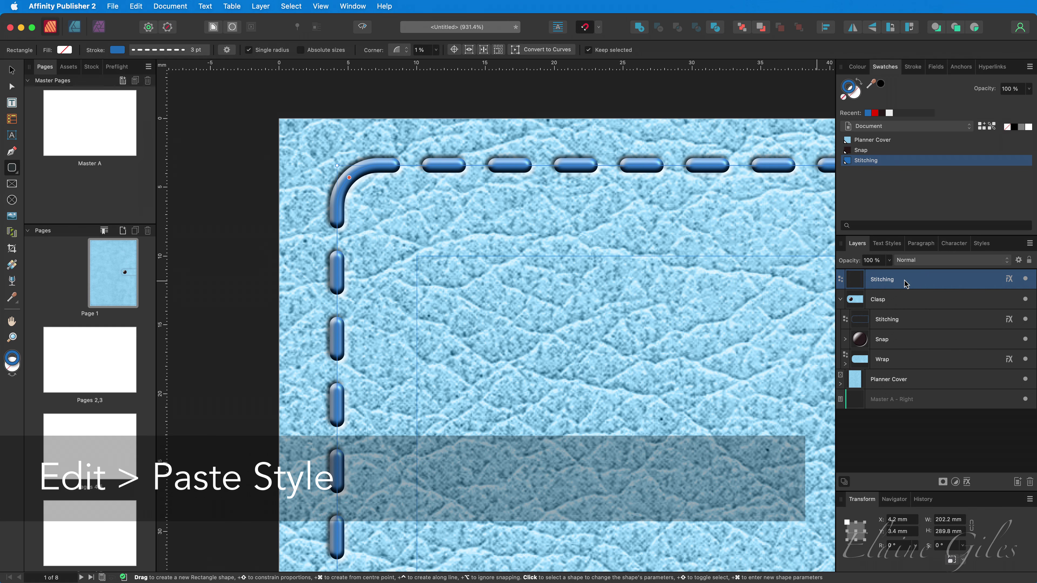
pyautogui.moveTo(905, 282); pyautogui.dragTo(887, 392)
pyautogui.click(842, 281)
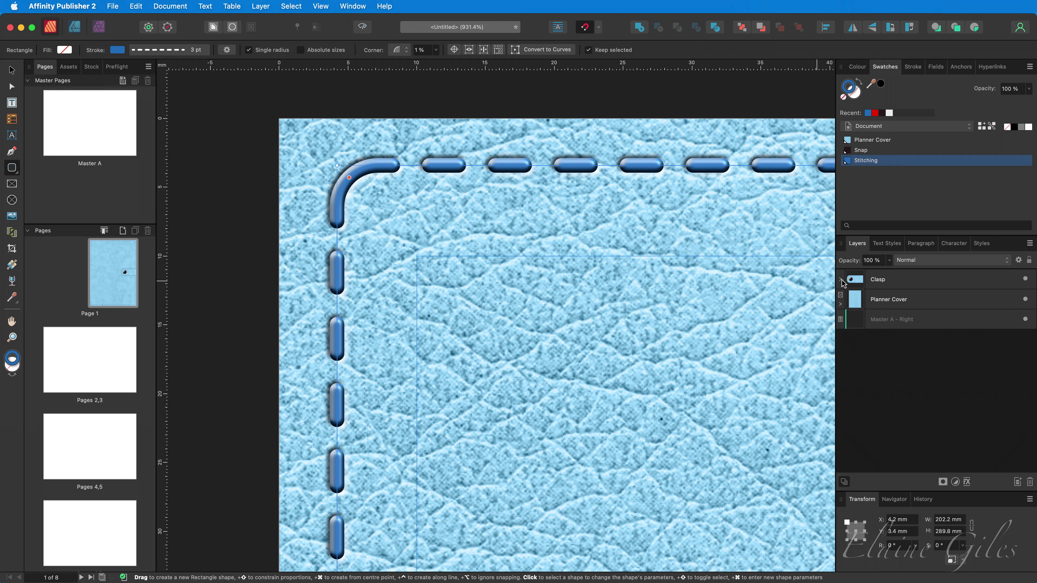
# Lock the Clasp and Planner Cover layers together and clear the selection
pyautogui.press('super+0')
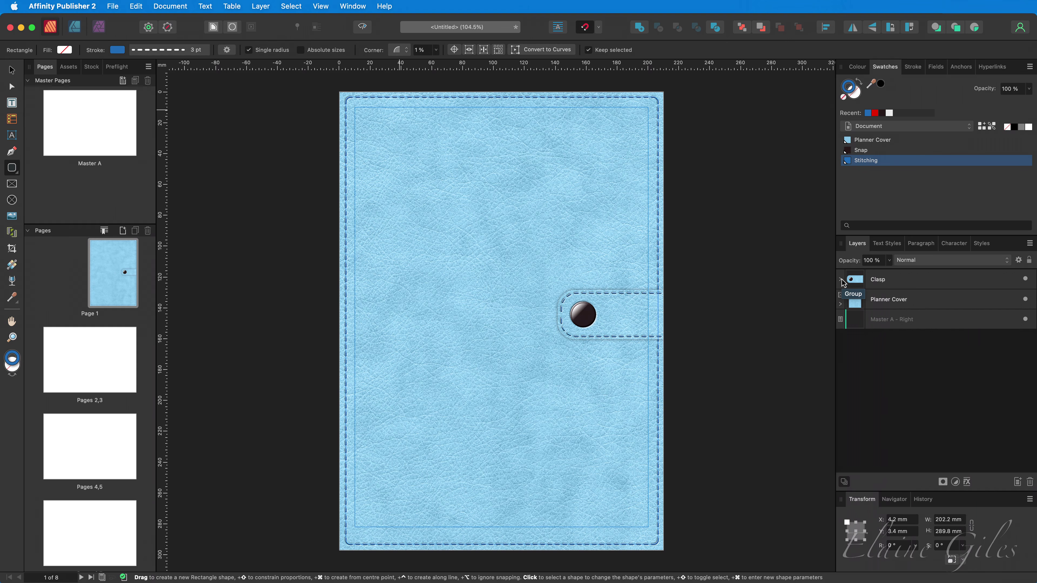
pyautogui.click(370, 152)
pyautogui.keyDown('shift'); pyautogui.click(981, 282); pyautogui.keyUp('shift')
pyautogui.click(1030, 262)
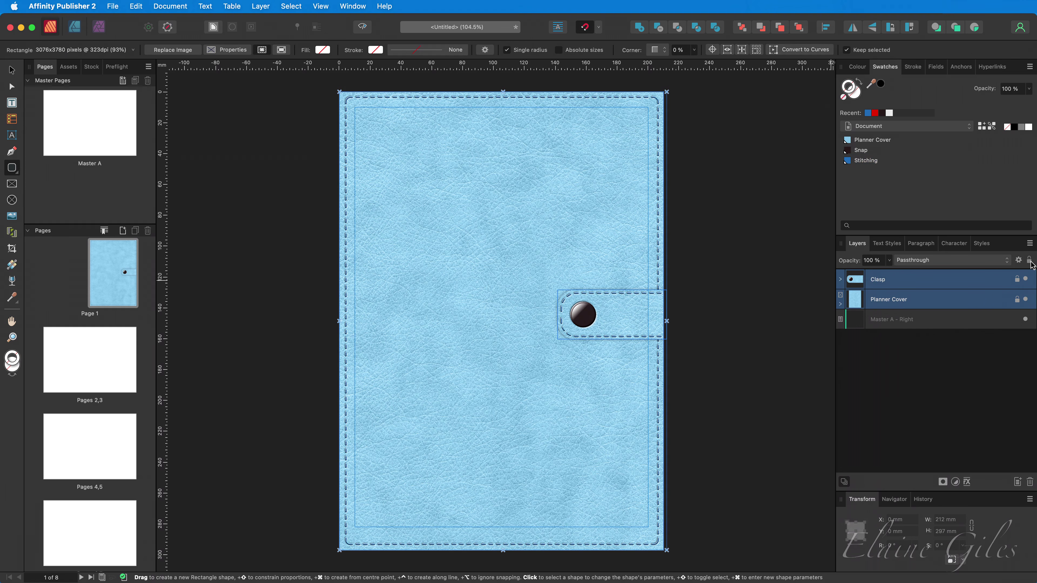
pyautogui.click(990, 353)
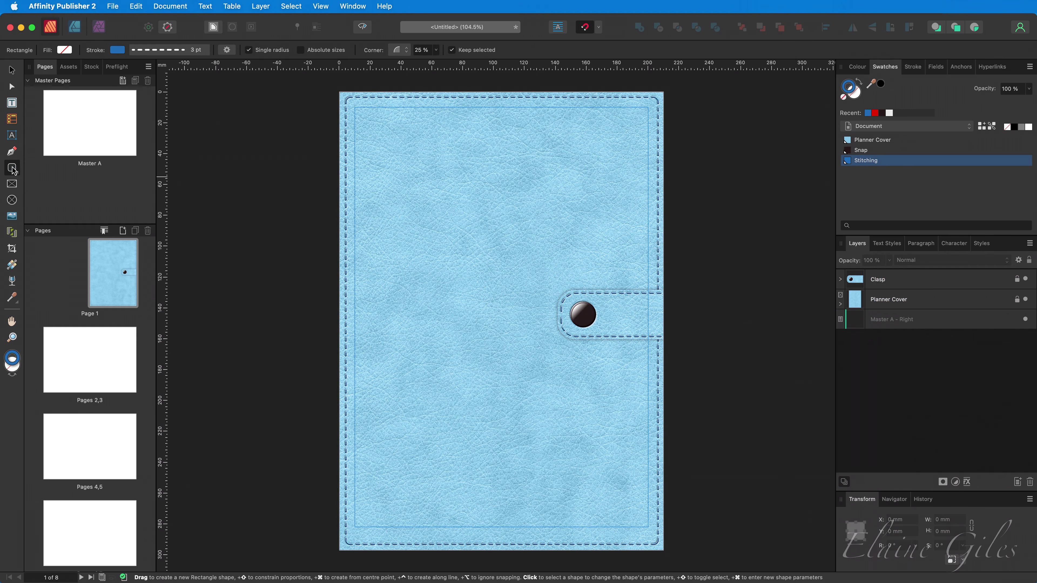
# Draw a 210 × 297 mm rounded rectangle covering the whole page and set its corner radius to 3%
pyautogui.moveTo(339, 91); pyautogui.dragTo(663, 548)
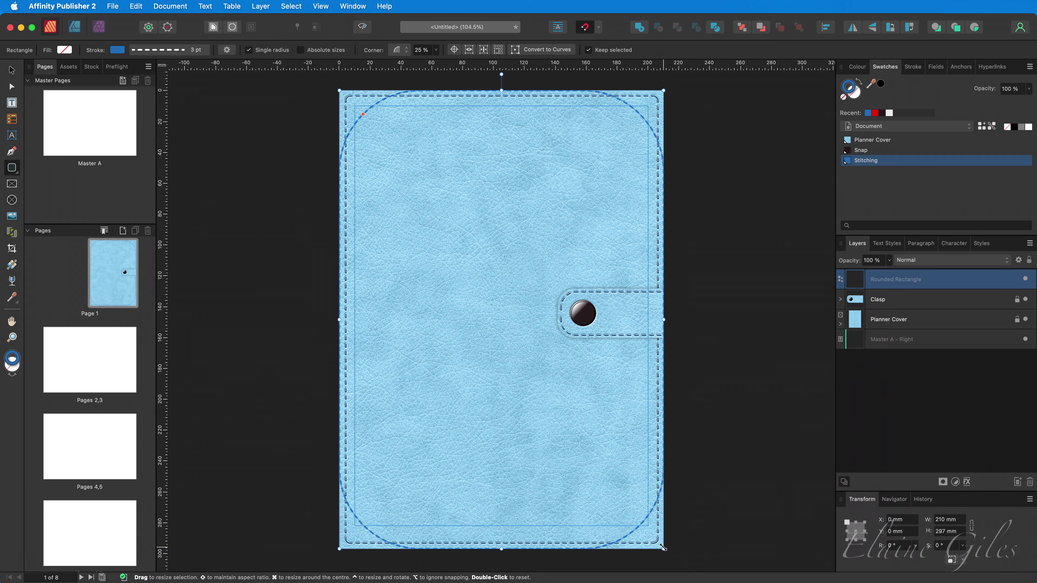
pyautogui.scroll(10, 346, 94)
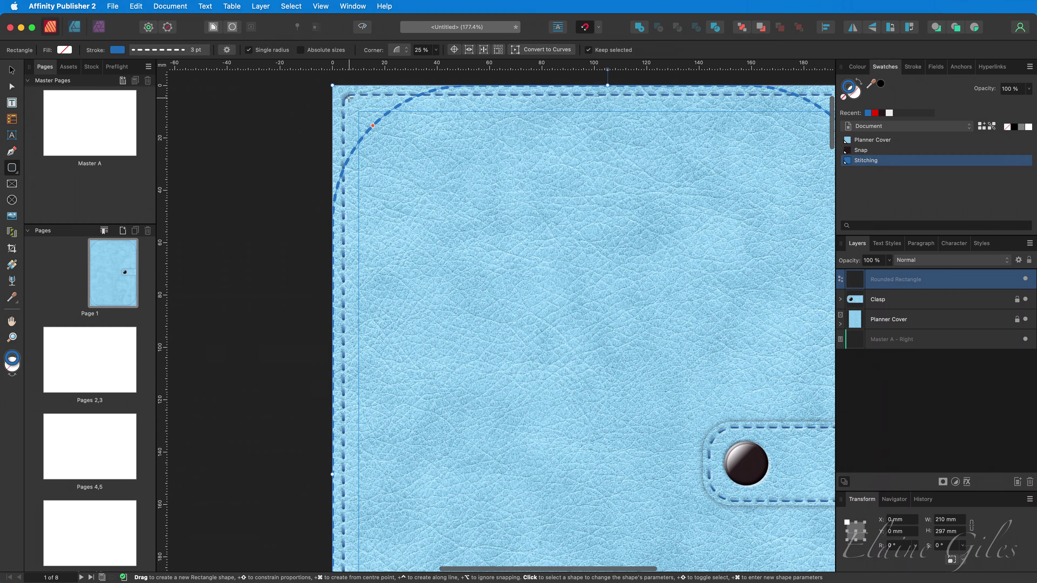
pyautogui.scroll(3, 337, 81)
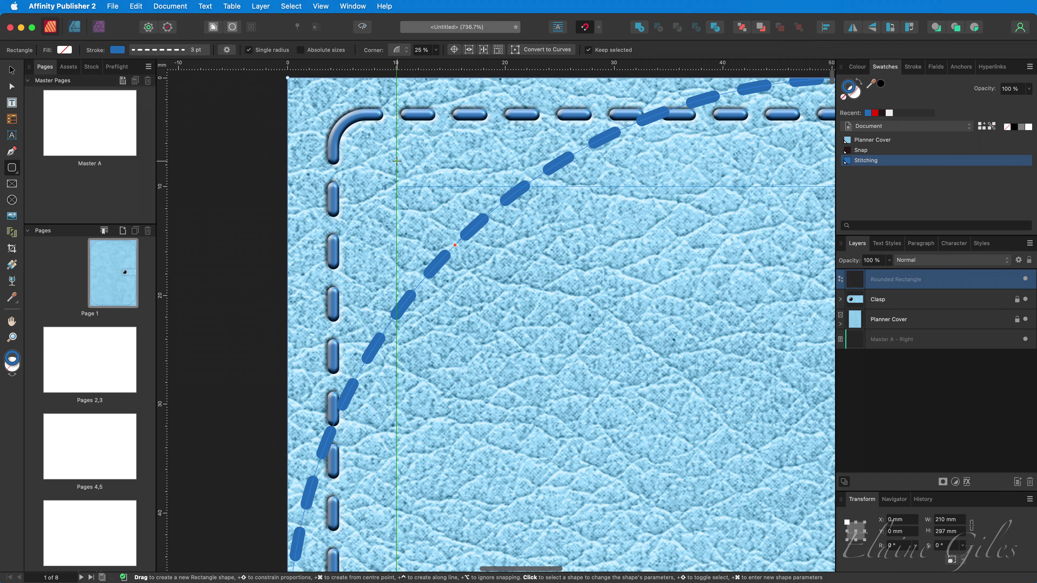
pyautogui.moveTo(456, 247); pyautogui.dragTo(309, 99)
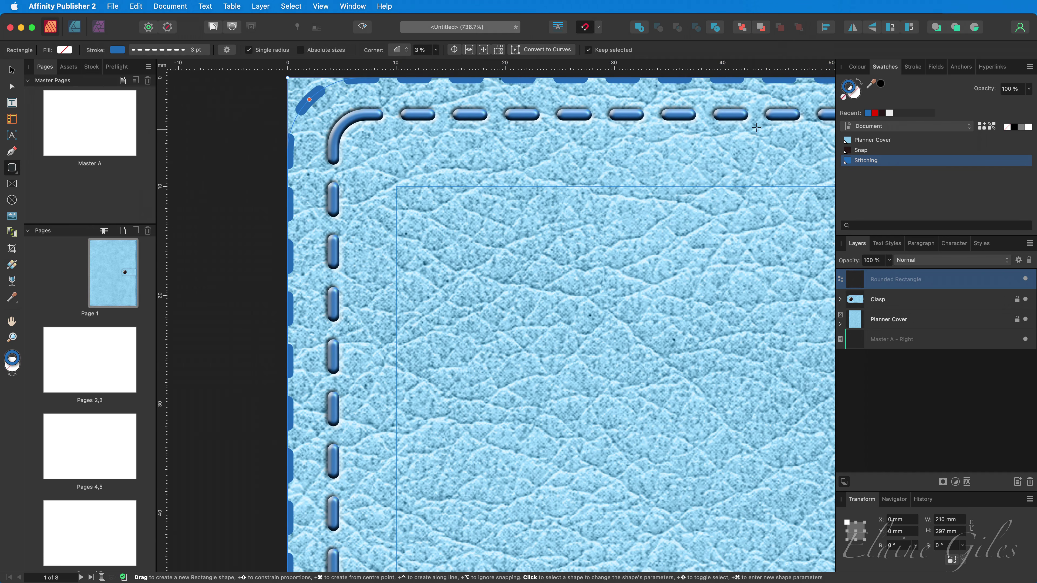
# Remove the dashed stroke from the page-sized rounded rectangle by setting its line style to none
pyautogui.click(913, 68)
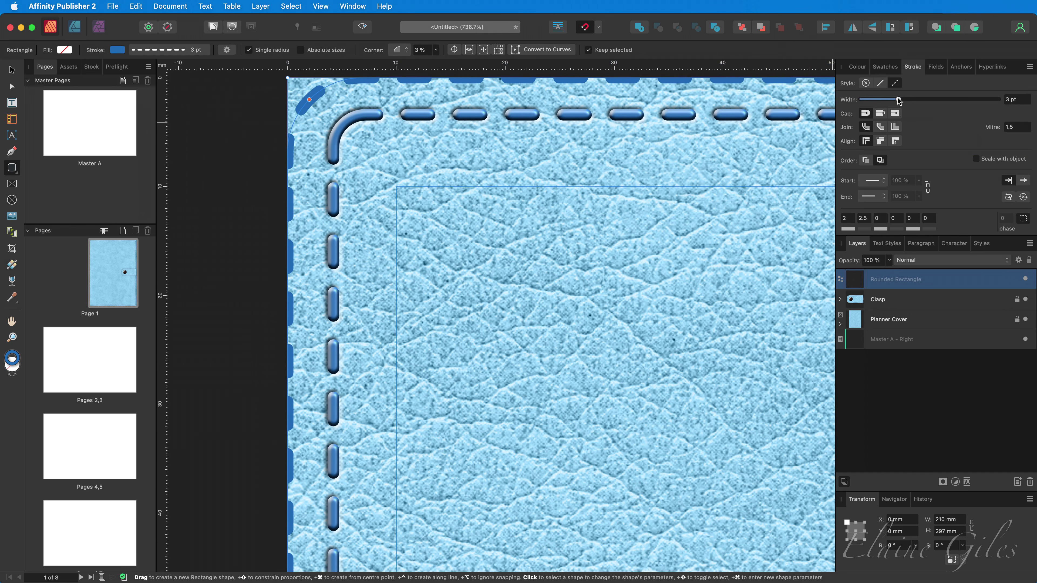
pyautogui.click(881, 83)
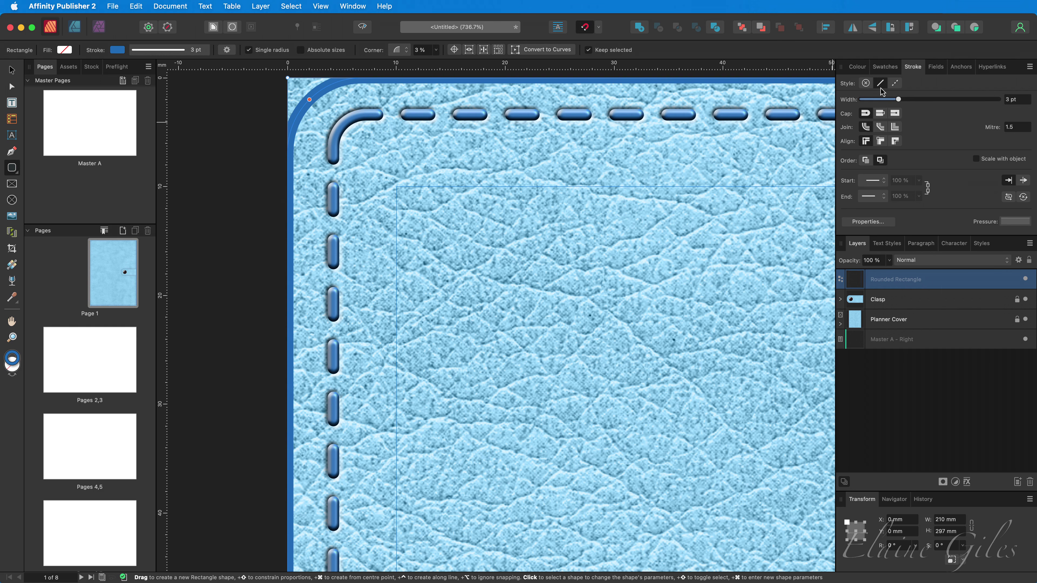
pyautogui.click(866, 84)
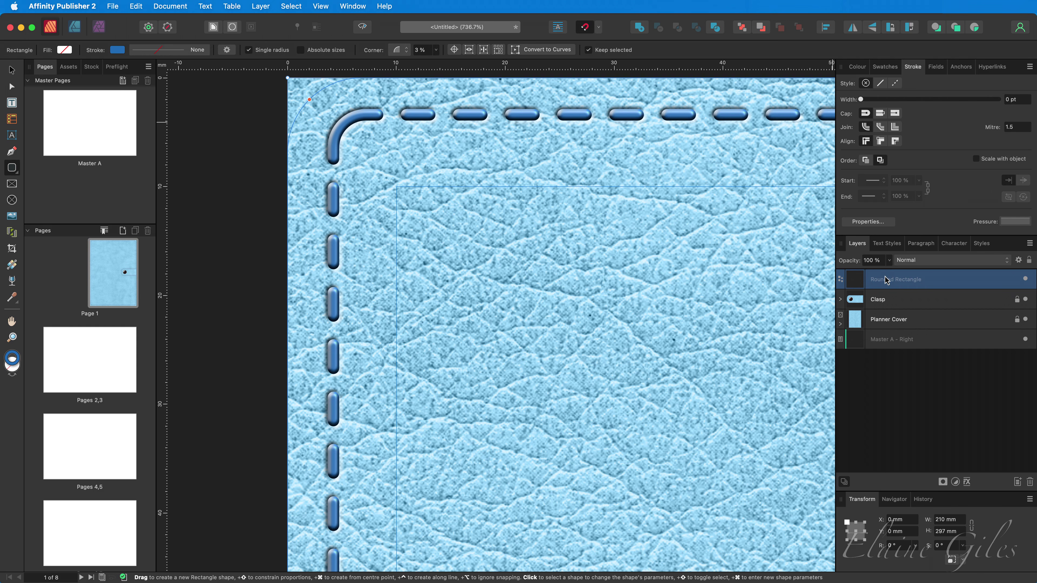
# Place the rounded rectangle layer between Clasp and Planner Cover and rename it Mask
pyautogui.moveTo(886, 283); pyautogui.dragTo(886, 306)
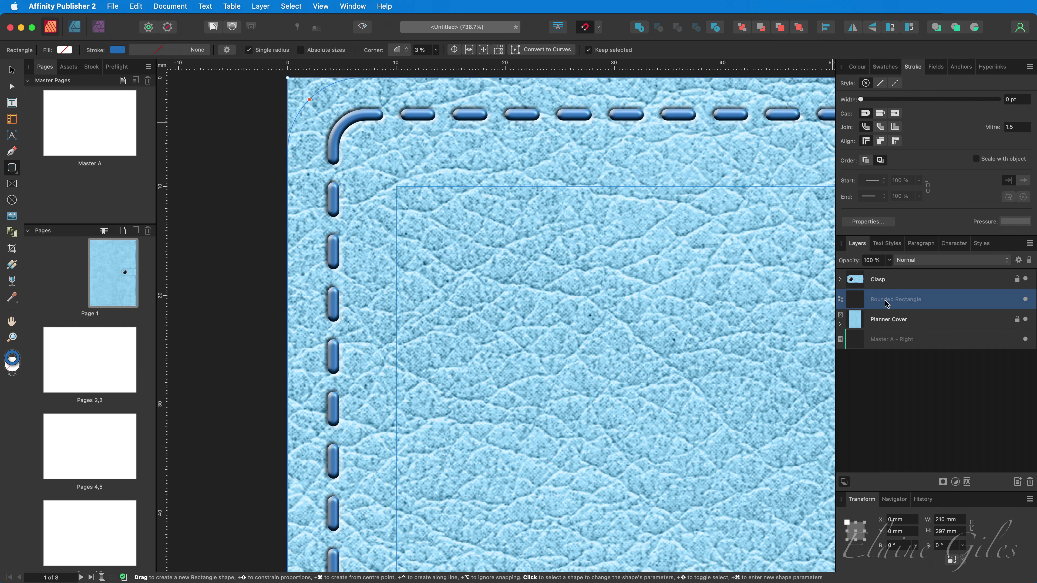
pyautogui.doubleClick(890, 300)
pyautogui.write('Mask')
pyautogui.press('Return')
# Nest the Planner Cover layer inside the Mask layer to round the cover's corners, and clear the selection
pyautogui.moveTo(888, 322); pyautogui.dragTo(906, 305)
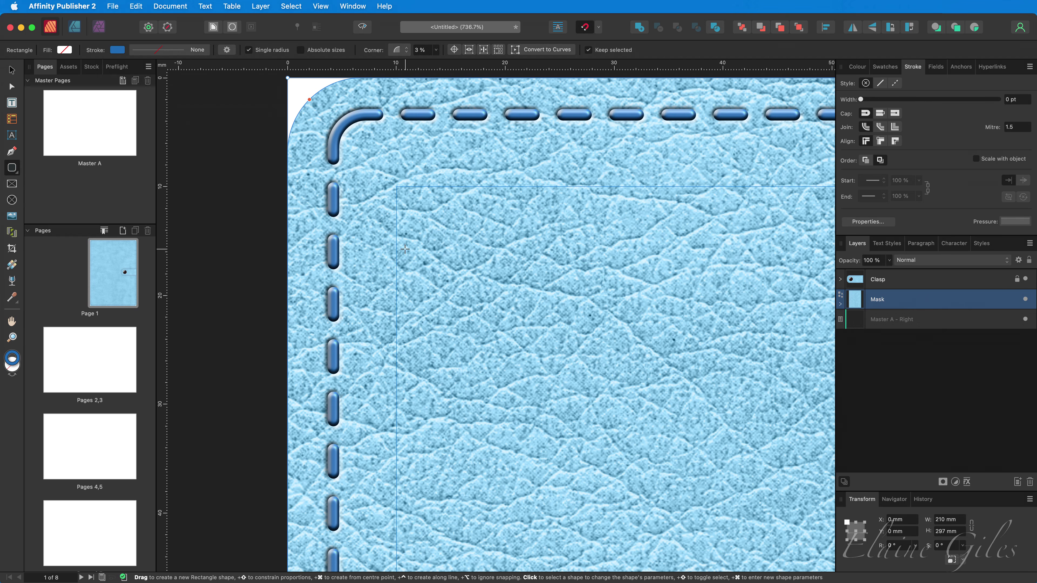
pyautogui.press('super+0')
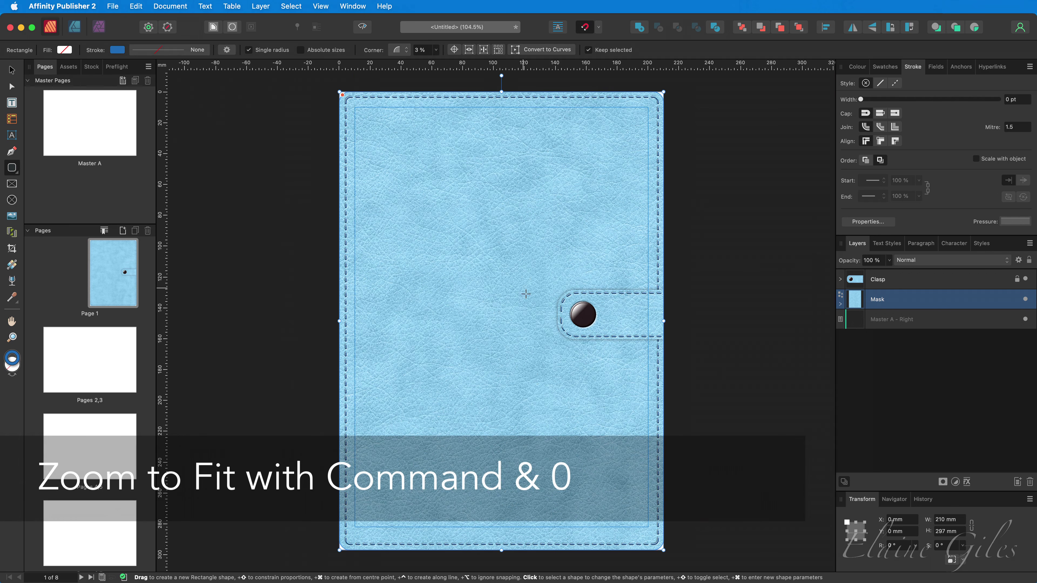
pyautogui.click(752, 374)
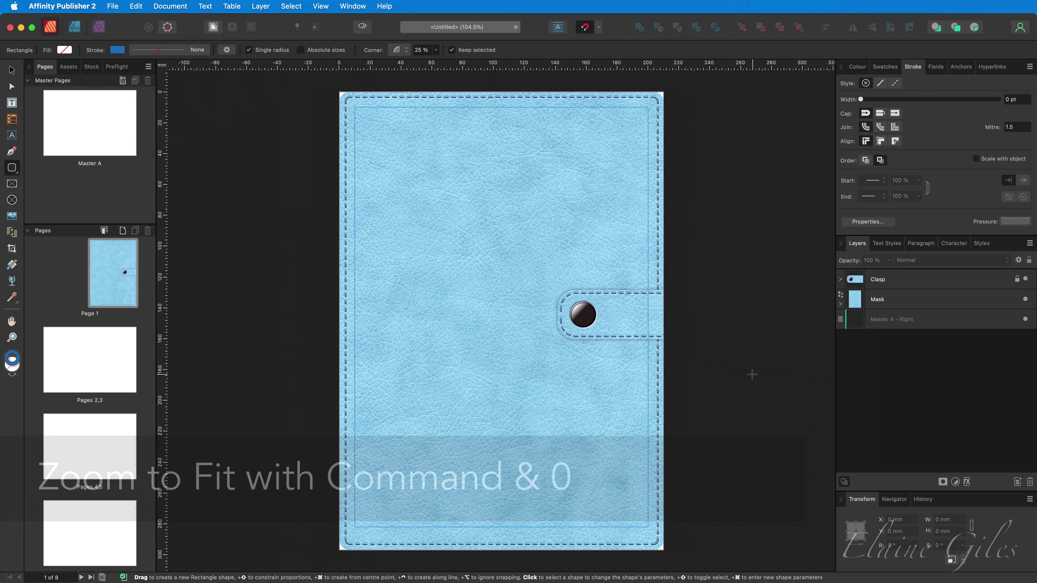